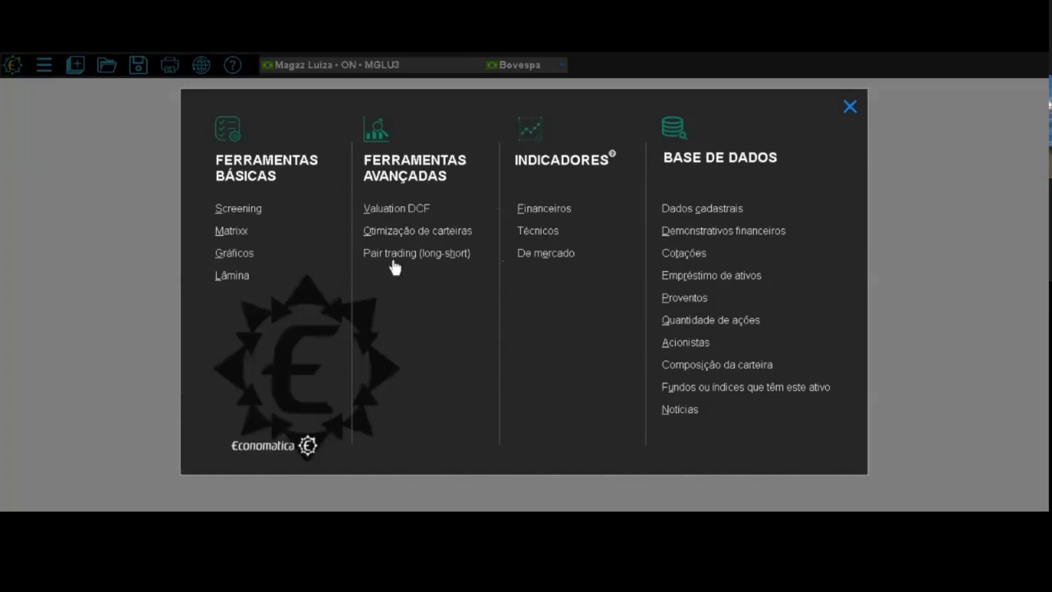
- Start a new Valuation DCF projection for Magaz Luiza ON (MGLU3)
left_click(393, 216)
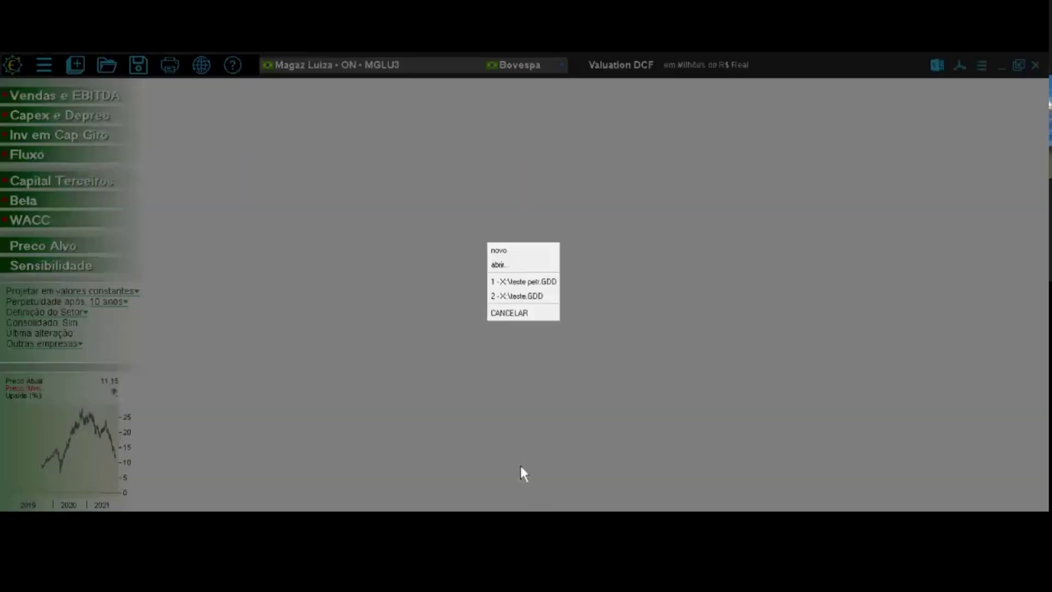
left_click(513, 254)
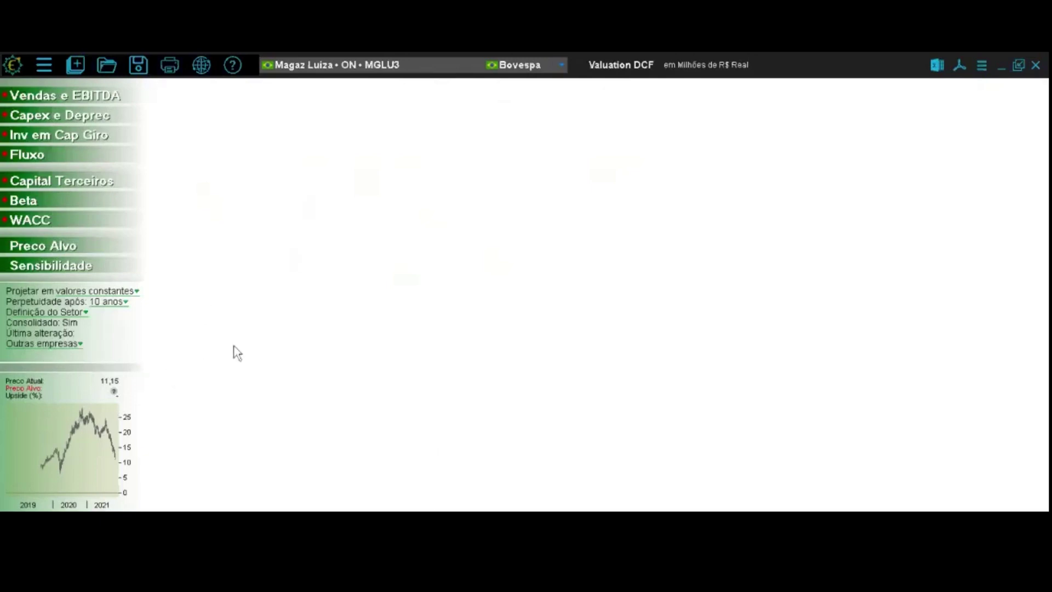
- Look over the blank form for creating a company under Outras empresas, and leave it without creating one
left_click(41, 351)
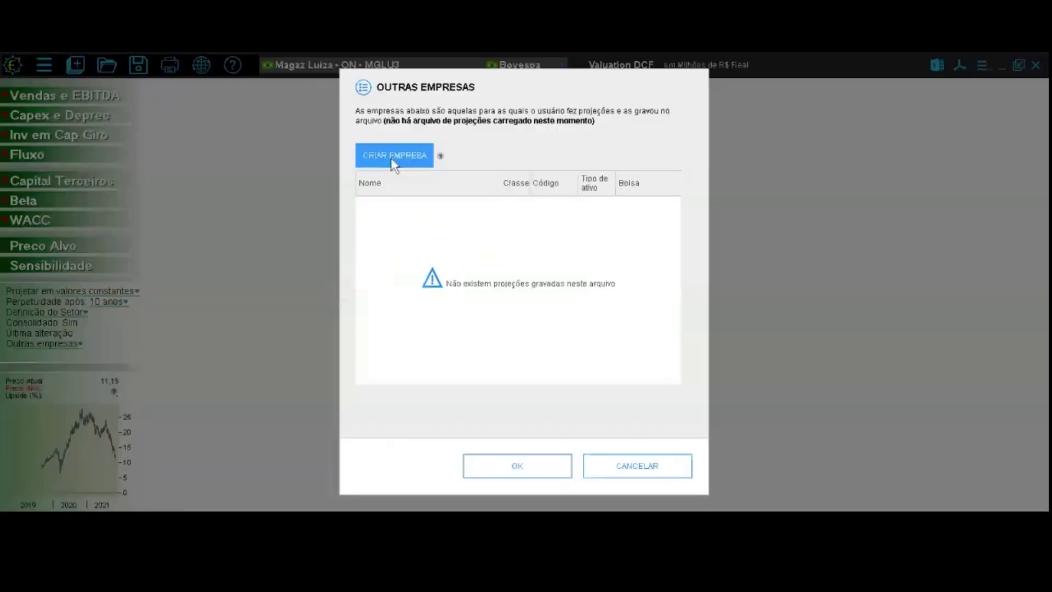
left_click(394, 161)
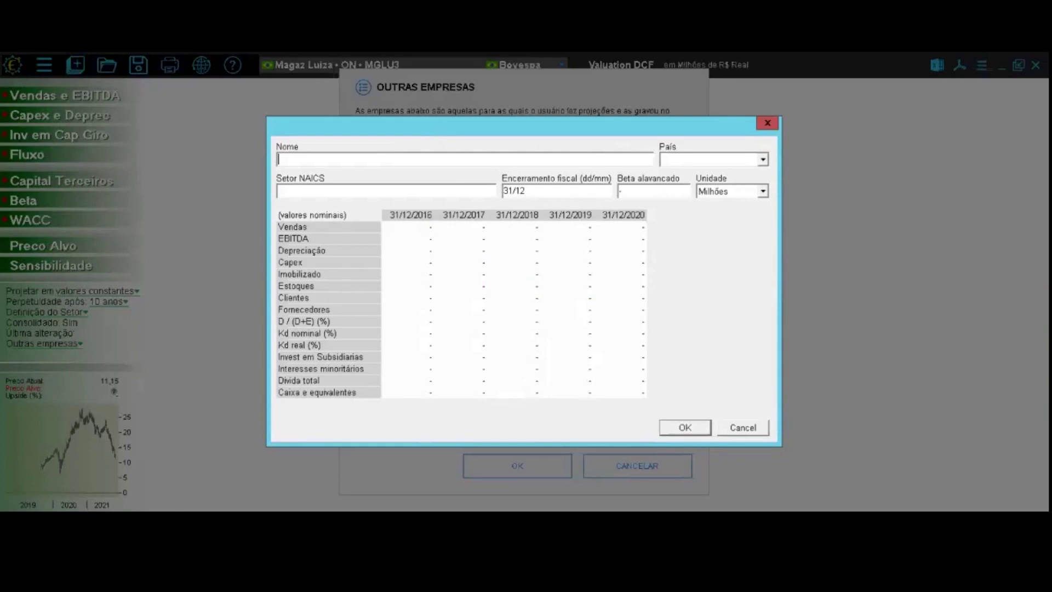
left_click(767, 124)
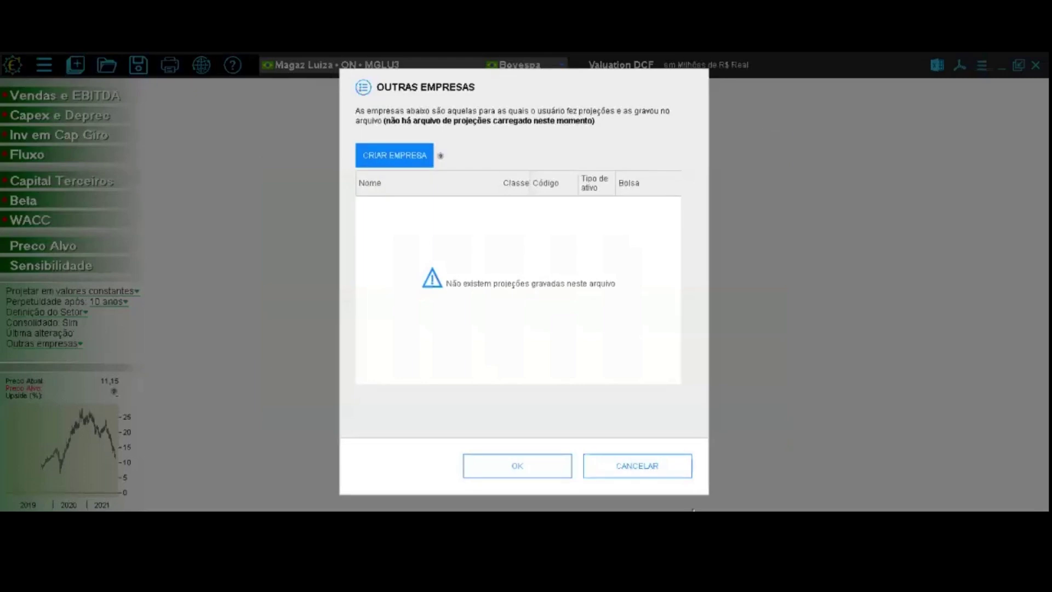
left_click(652, 466)
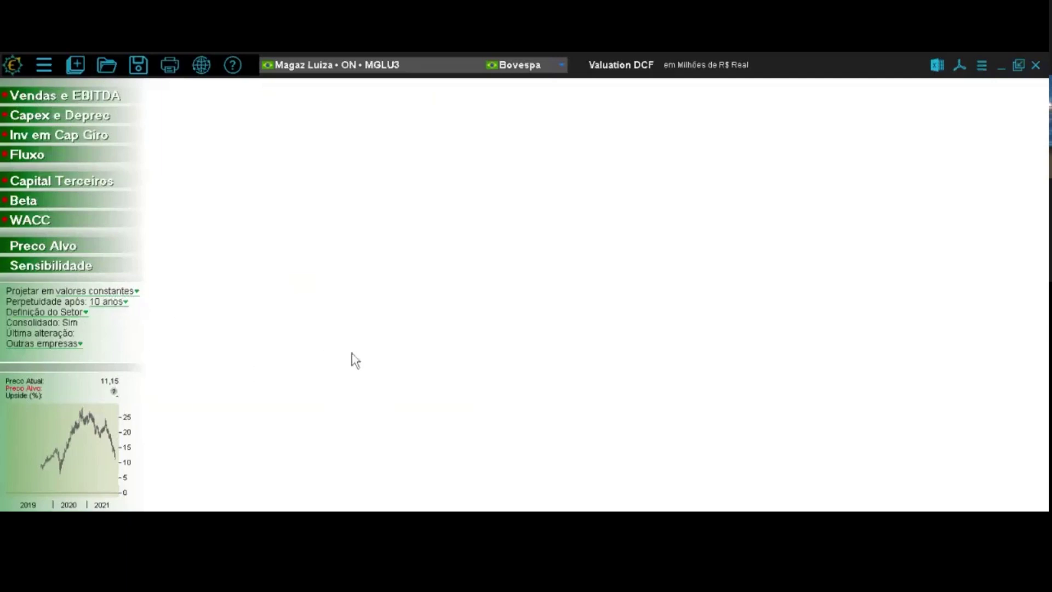
- Set the valuation to project in nominal values (valores nominais) with perpetuity after 5 years
left_click(117, 292)
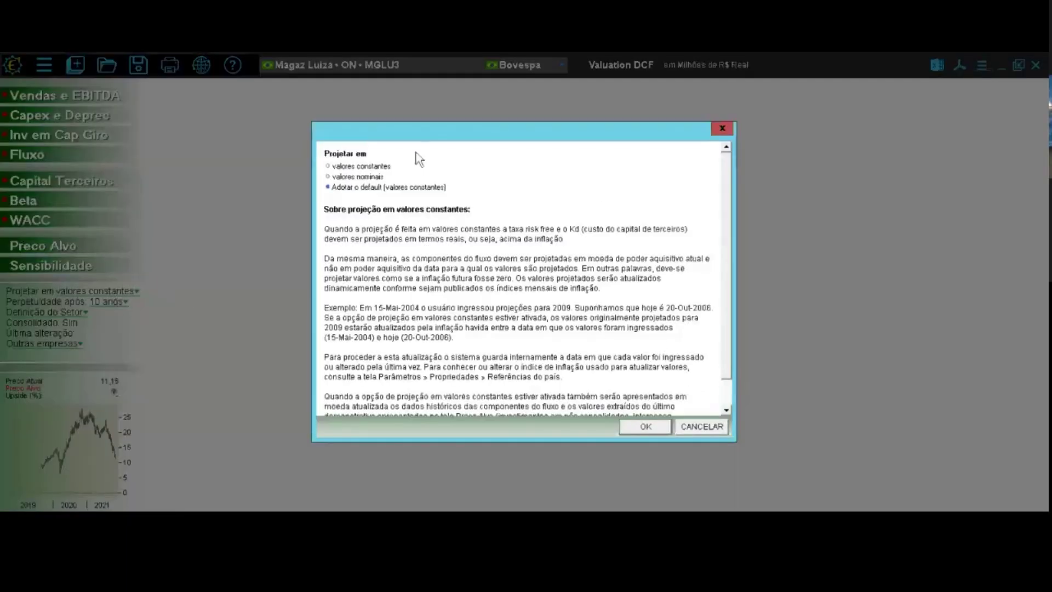
left_click(329, 177)
left_click(648, 427)
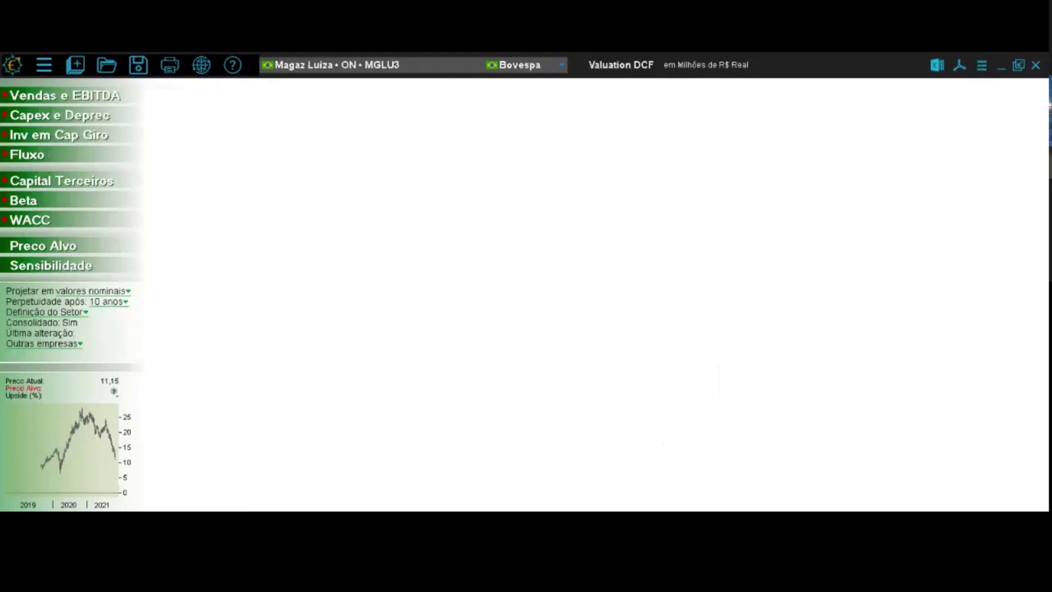
left_click(109, 302)
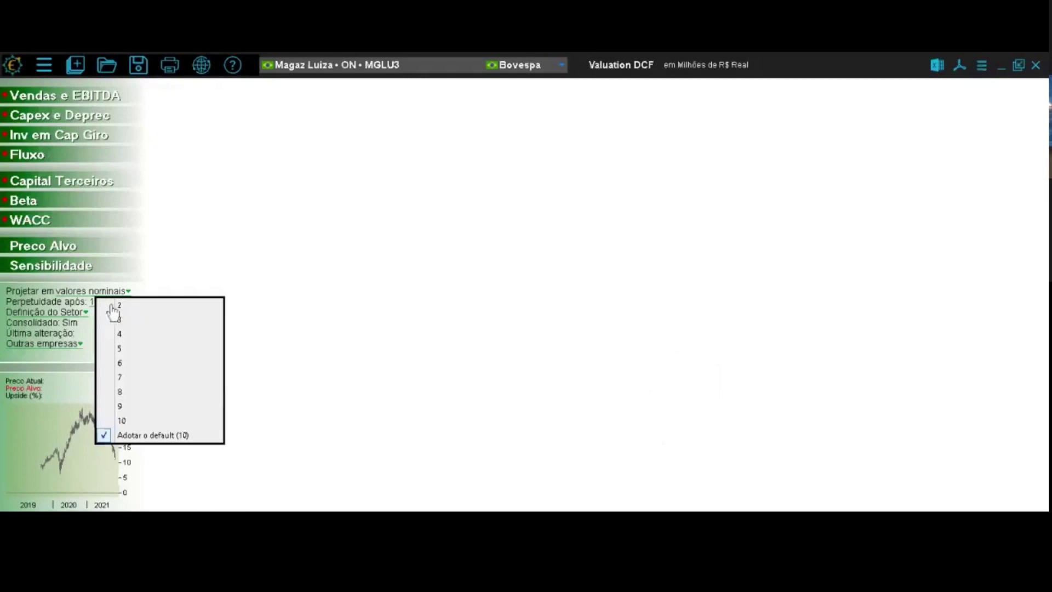
left_click(135, 349)
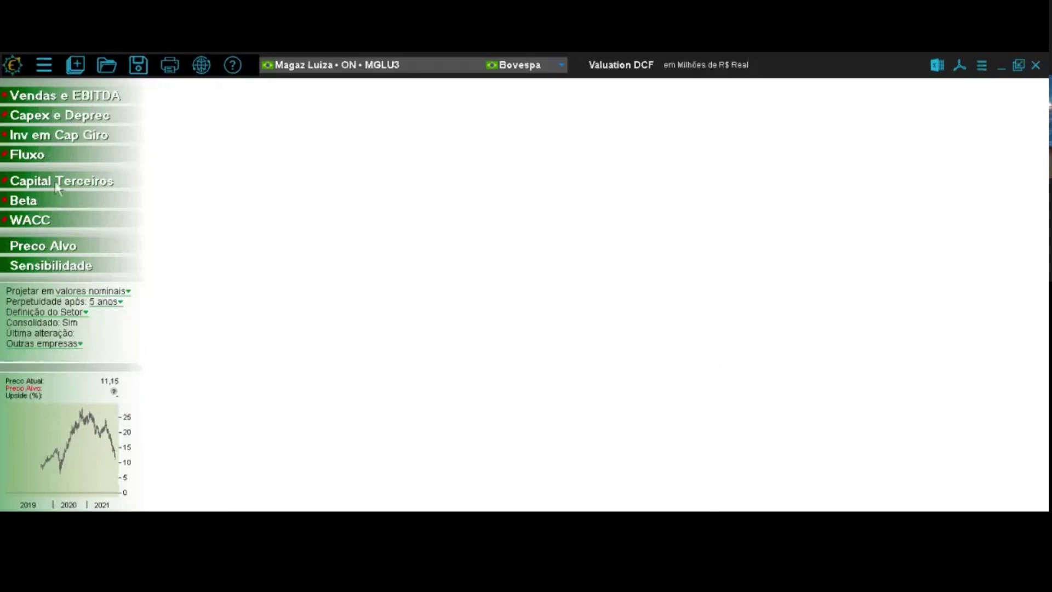
- Review the Fluxo table and the sector companies behind the Crescimento de vendas component of the sector definition
left_click(27, 159)
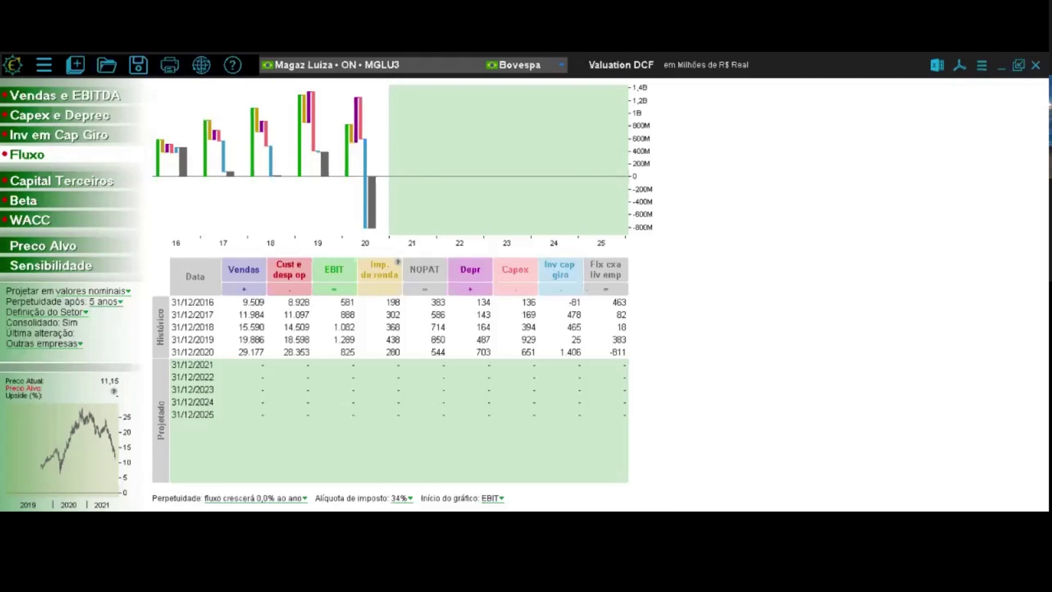
left_click(50, 313)
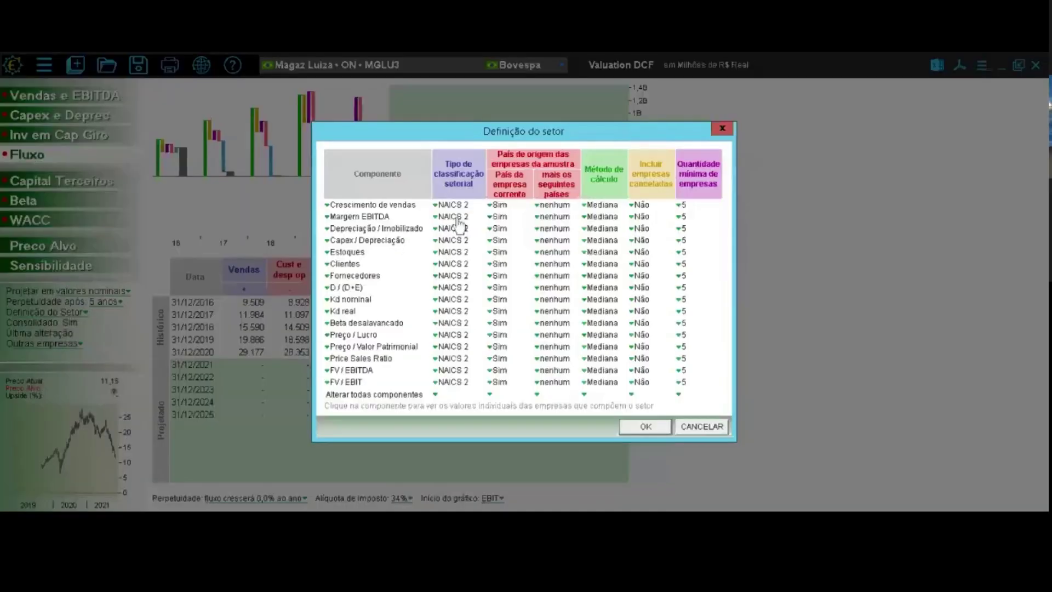
left_click(397, 207)
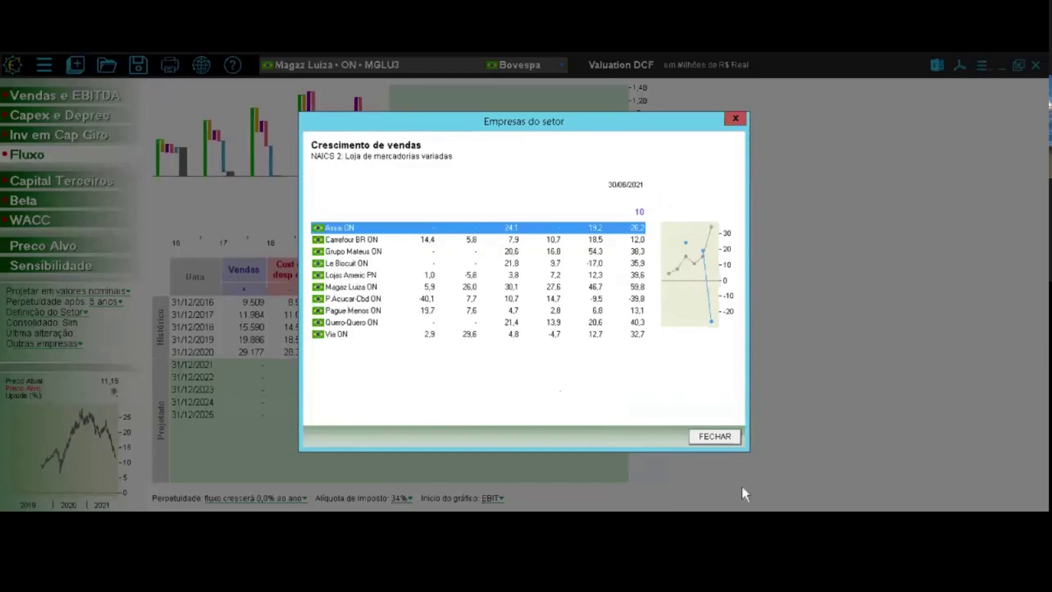
left_click(734, 120)
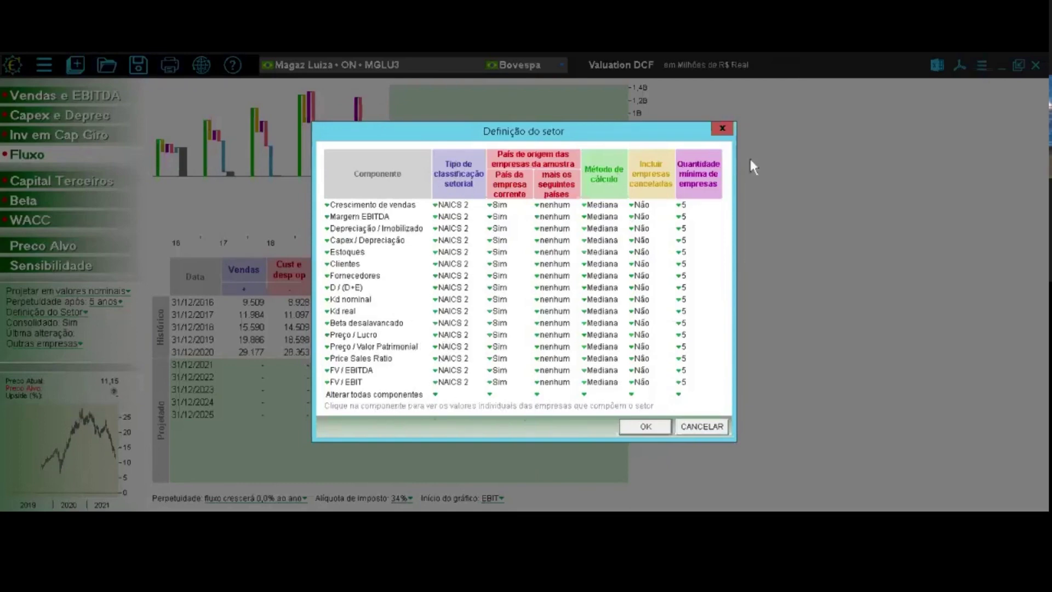
left_click(721, 129)
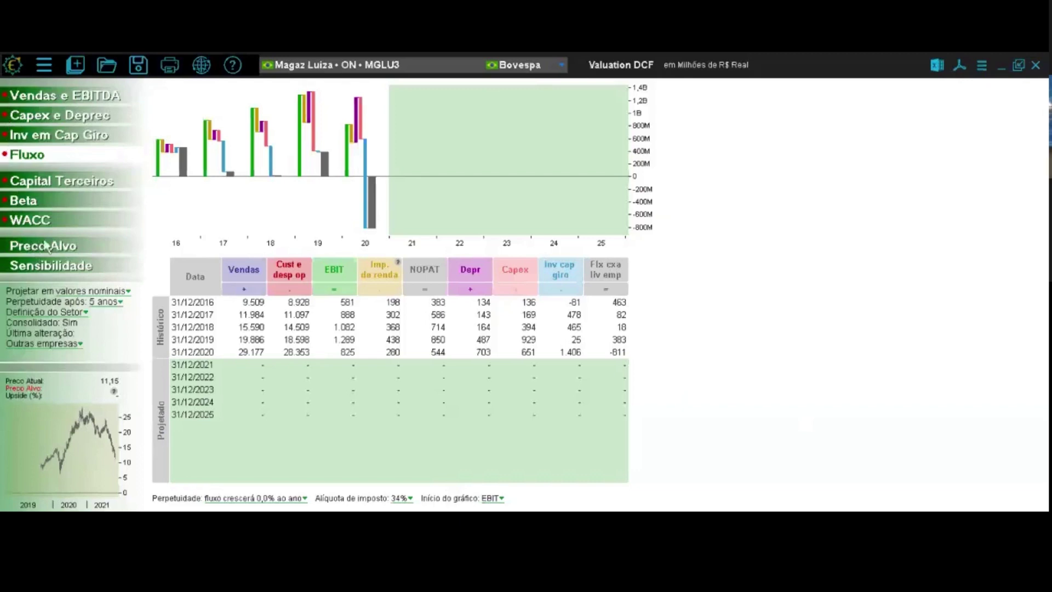
- In Vendas e EBITDA, project Vendas from entered sales values: 200.000 for 31/12/2021 and 122.000 for 31/12/2022
left_click(41, 101)
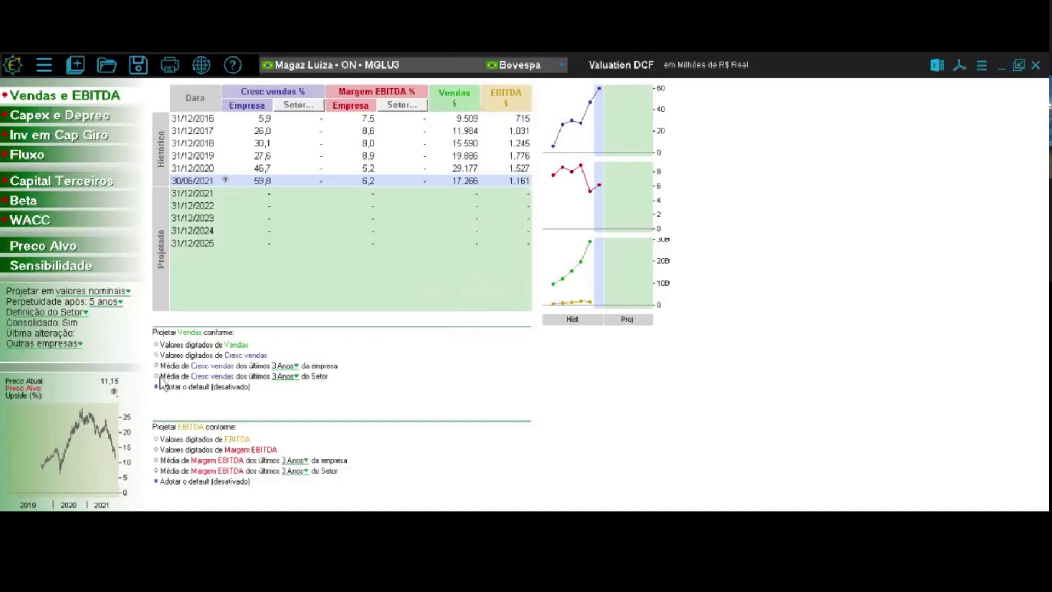
left_click(156, 345)
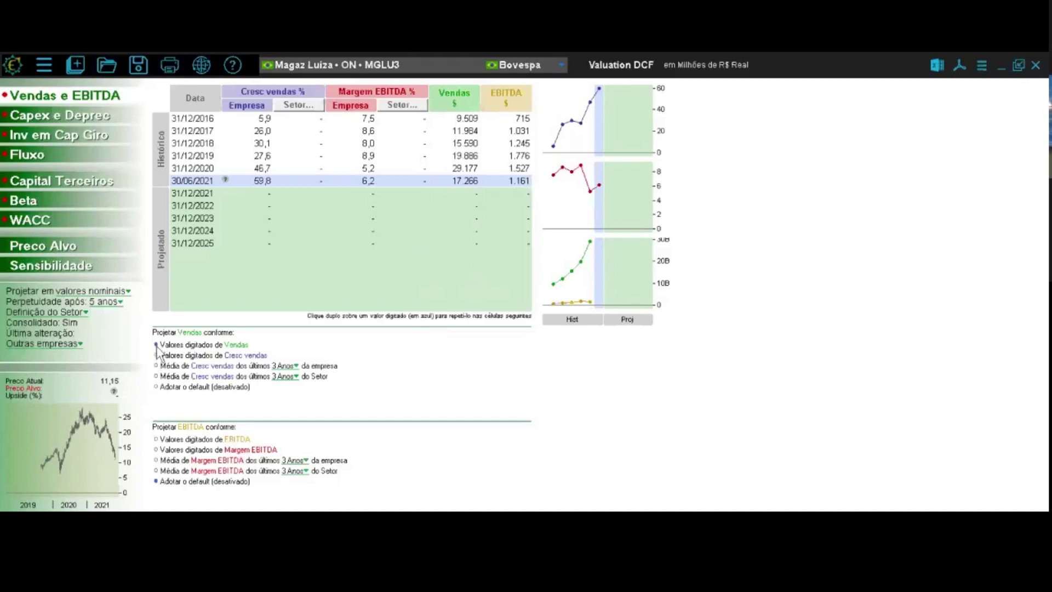
left_click(467, 193)
type("200000")
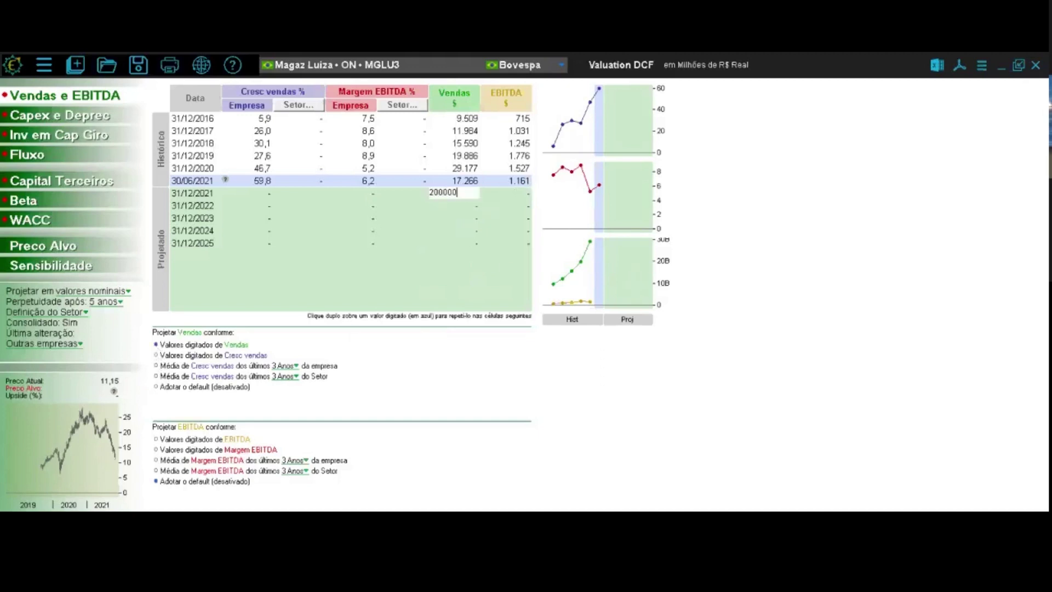
key("Return")
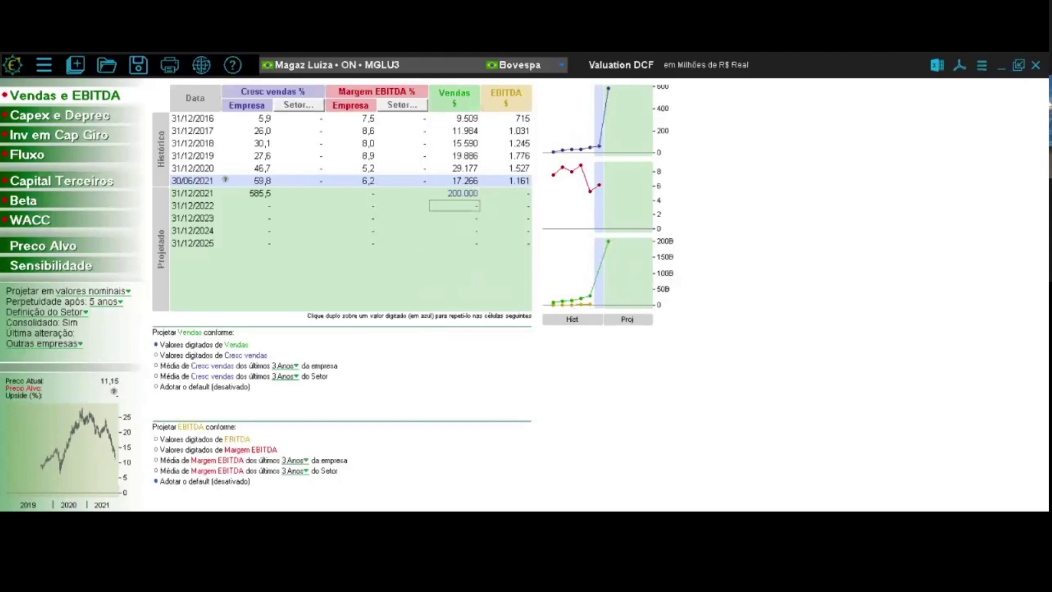
type("12")
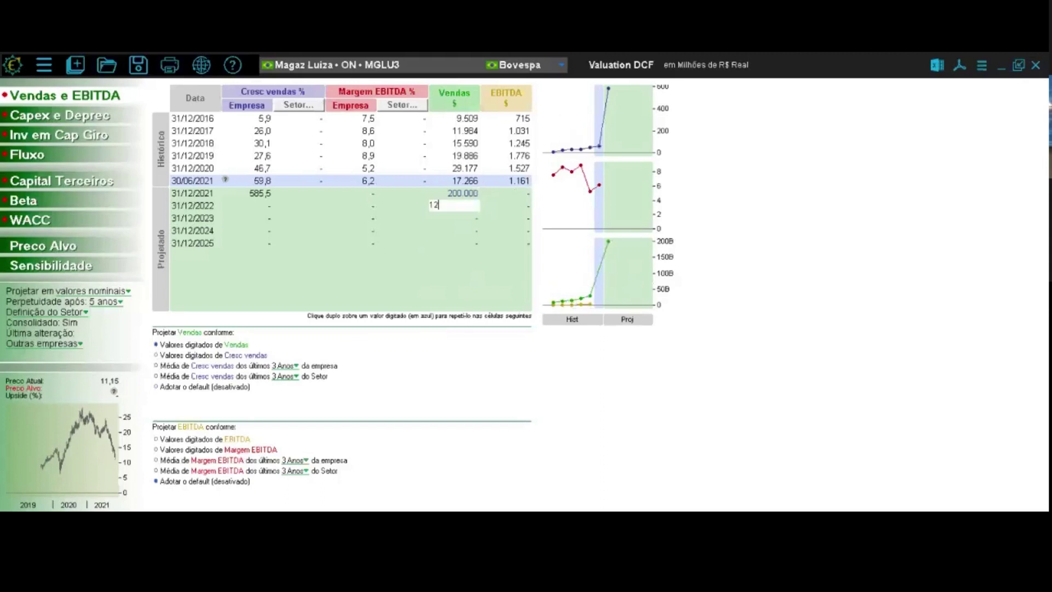
type("0.000")
key("Return")
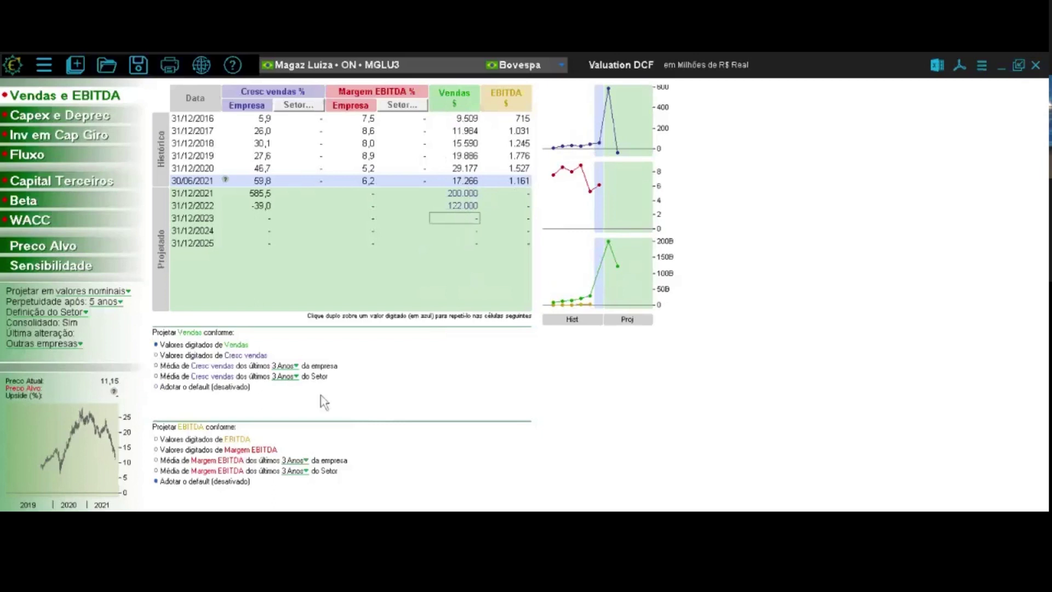
- Project Vendas from entered Cresc vendas growth rates: 14% for 31/12/2021 and 15% for 31/12/2022
left_click(156, 355)
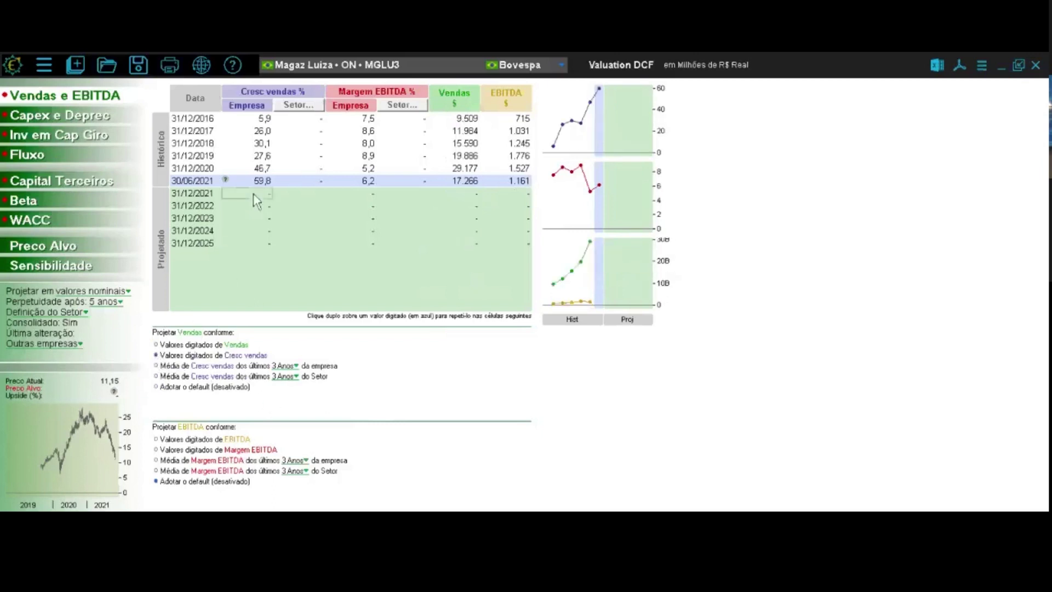
type("14")
key("Return")
type("15")
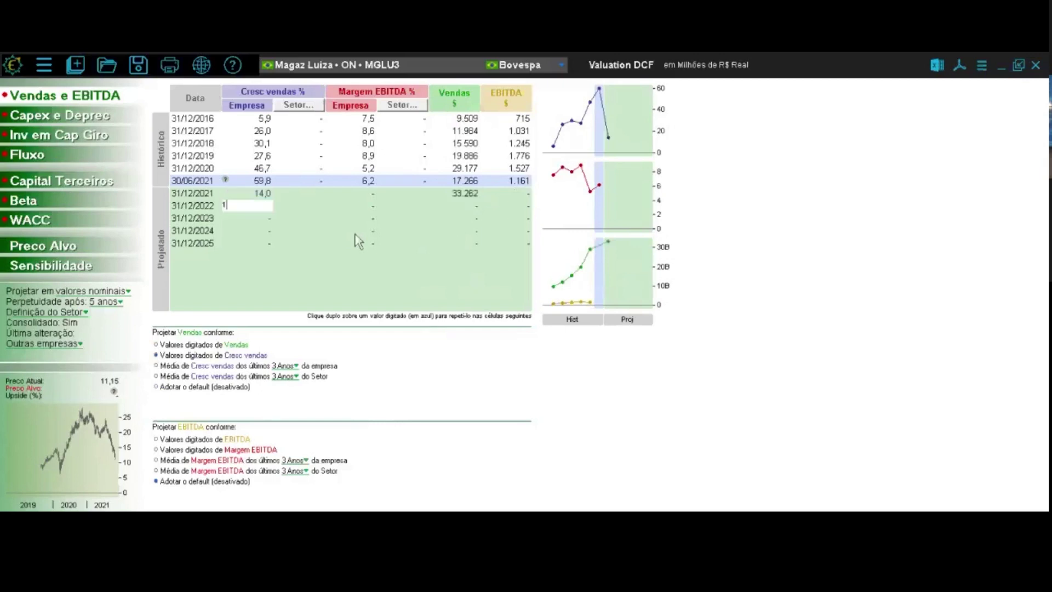
key("Return")
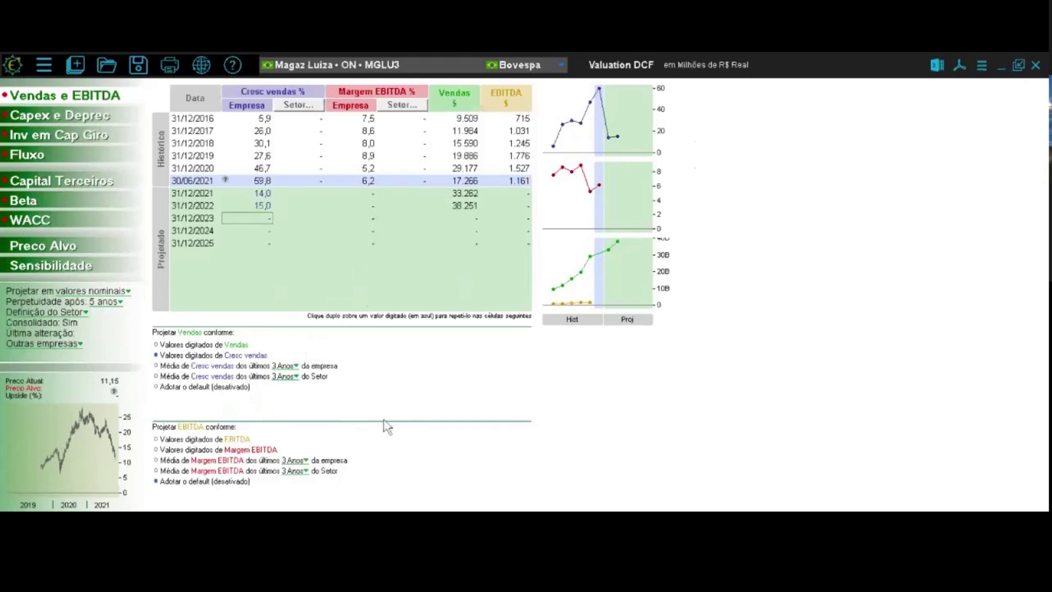
- Project Vendas and EBITDA from the company's last 3-year averages of Cresc vendas and Margem EBITDA
left_click(157, 366)
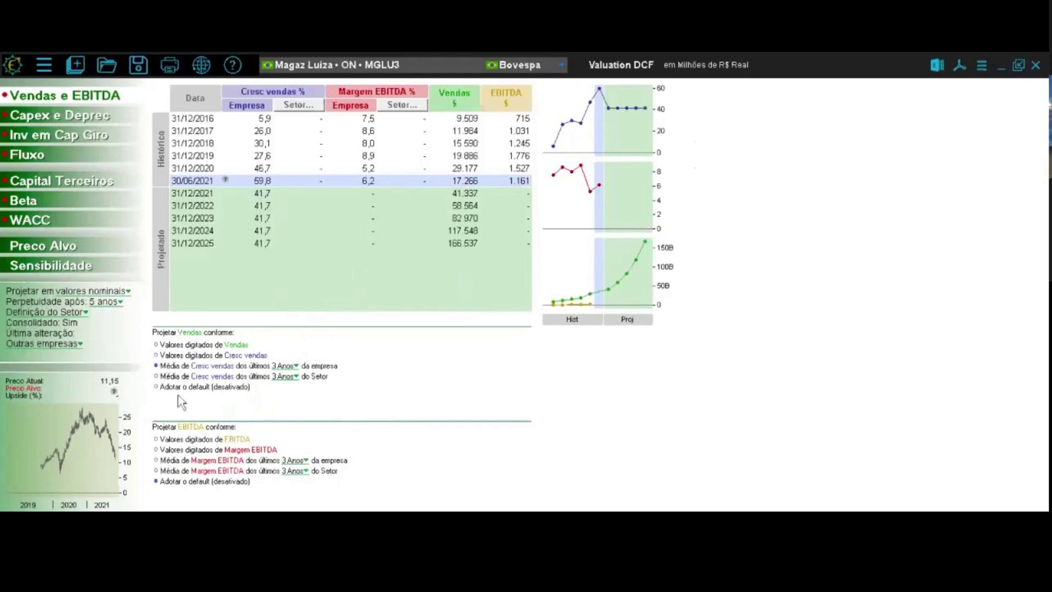
left_click(156, 461)
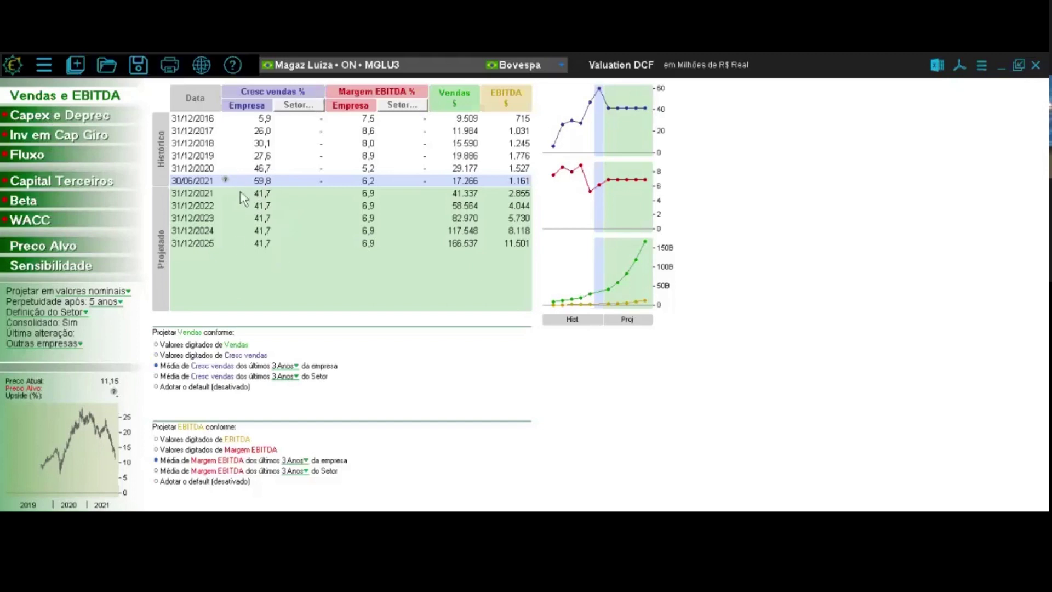
- In Capex e Deprec, project Depr and Capex from the company's last 3-year averages of Depr/Imob and Capex/Depr
left_click(42, 122)
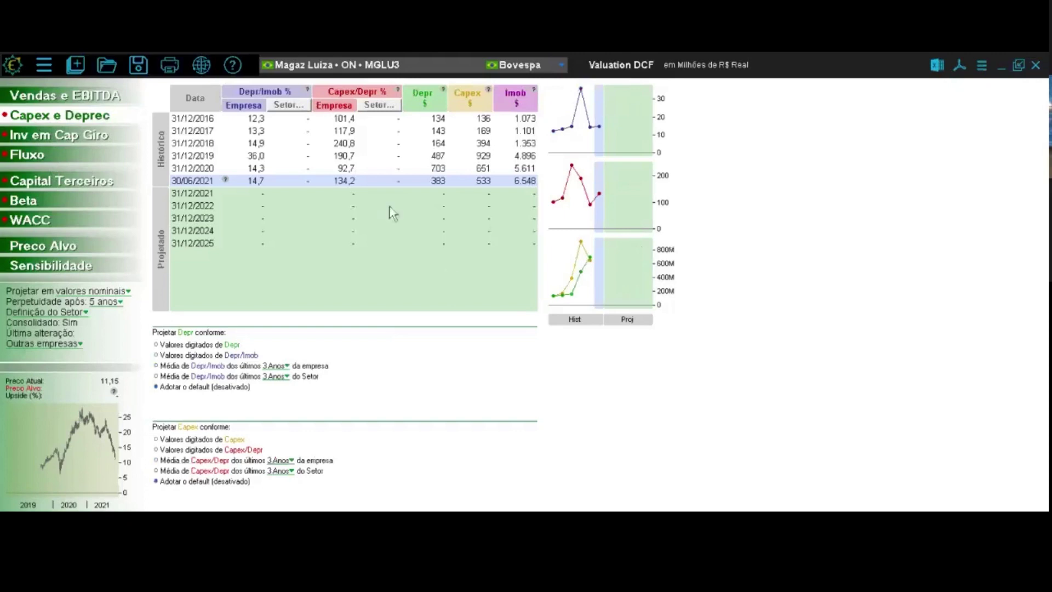
left_click(157, 365)
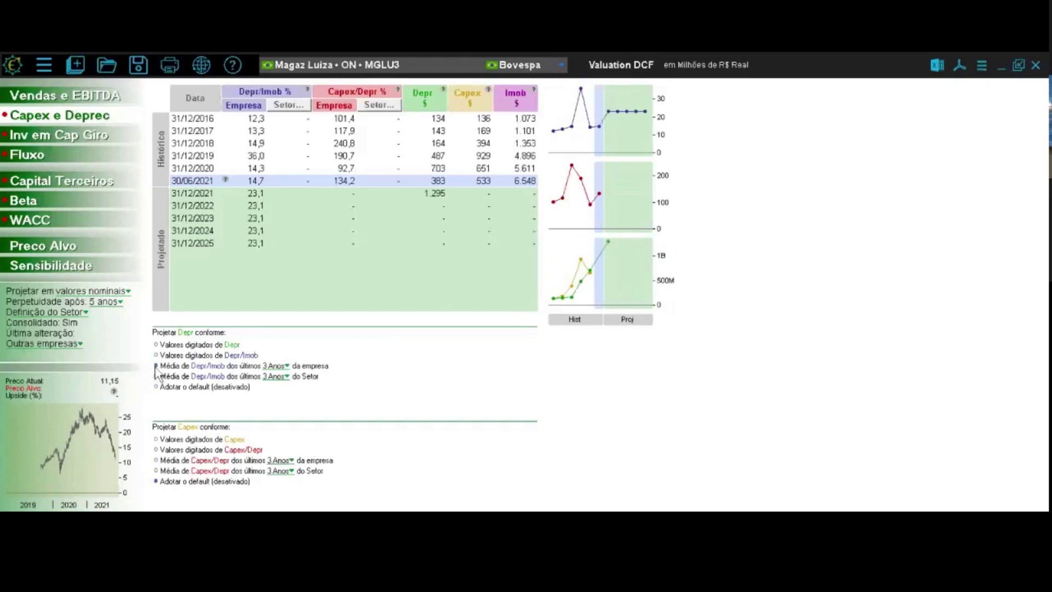
left_click(155, 461)
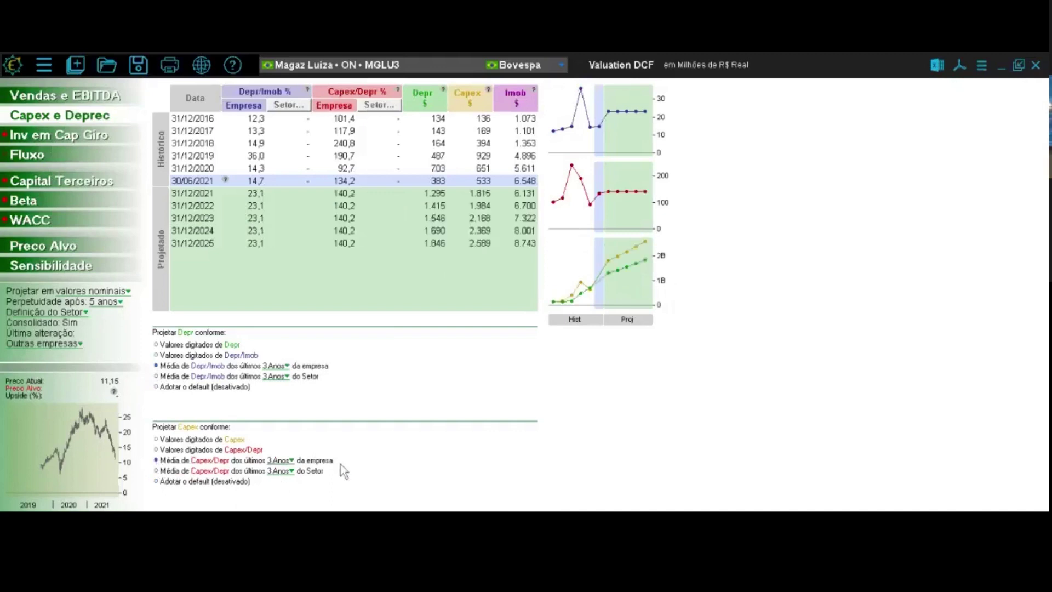
- In Inv em Cap Giro, project Estoques, Forneced and Clientes from the company's last 3-year averages, and review the projected Fluxo
left_click(57, 136)
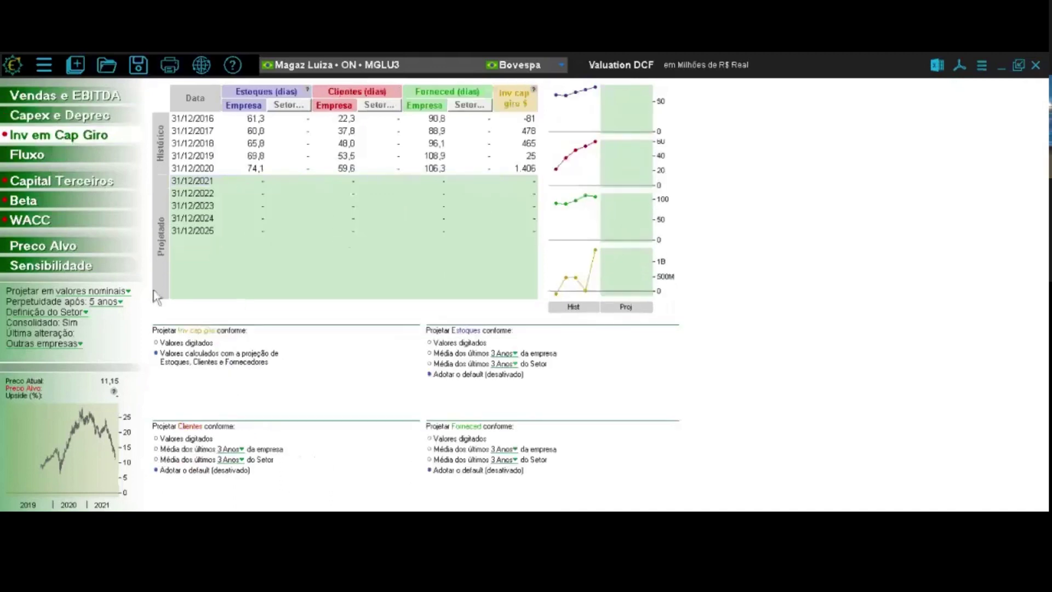
left_click(430, 353)
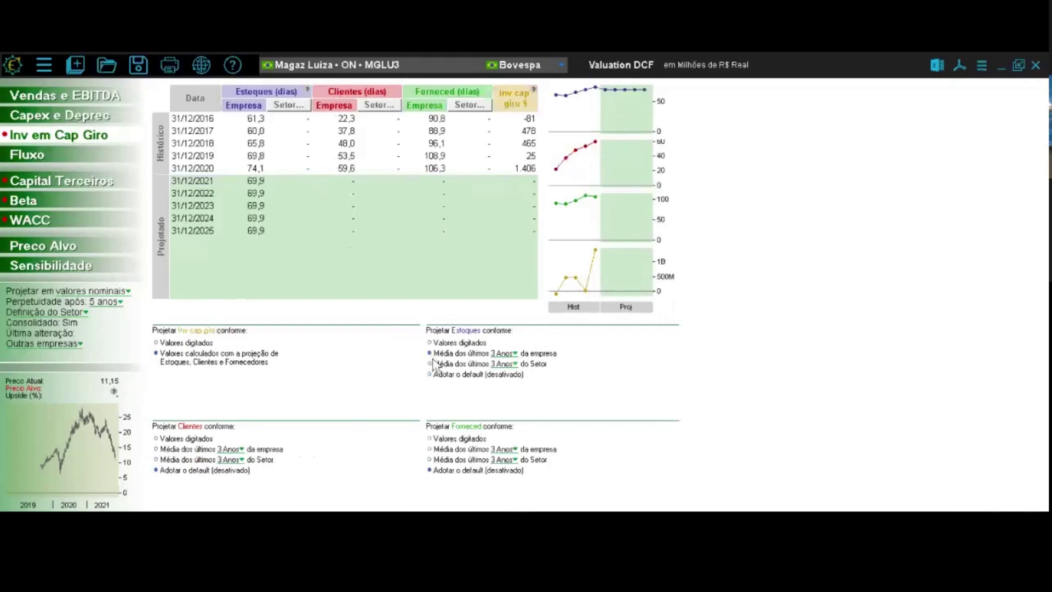
left_click(432, 449)
left_click(156, 449)
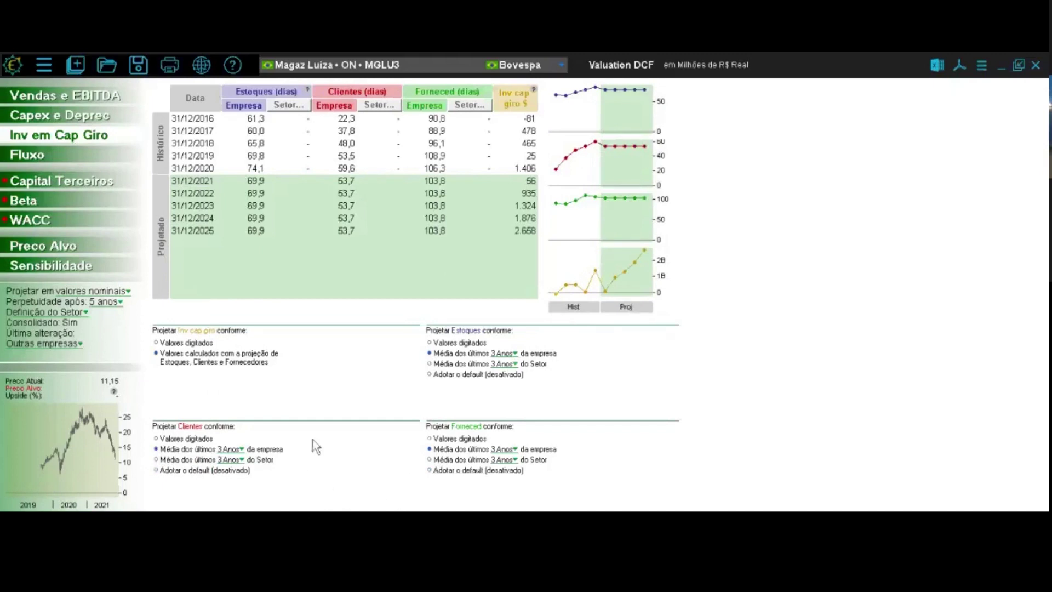
left_click(25, 157)
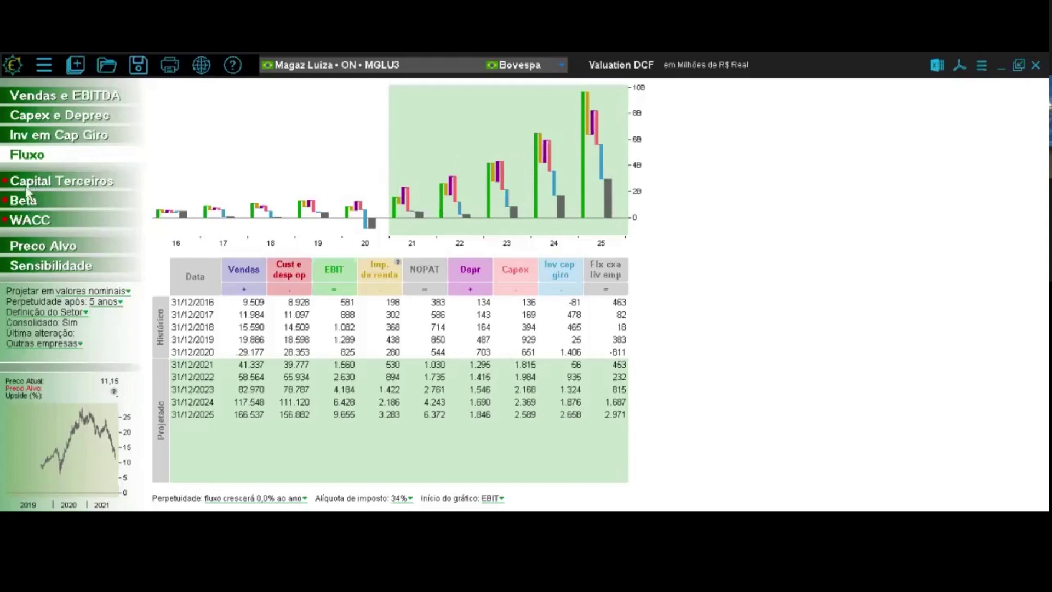
- In Capital Terceiros, project D/(D+E) and Kd nominal from the company's last 3-year averages
left_click(82, 182)
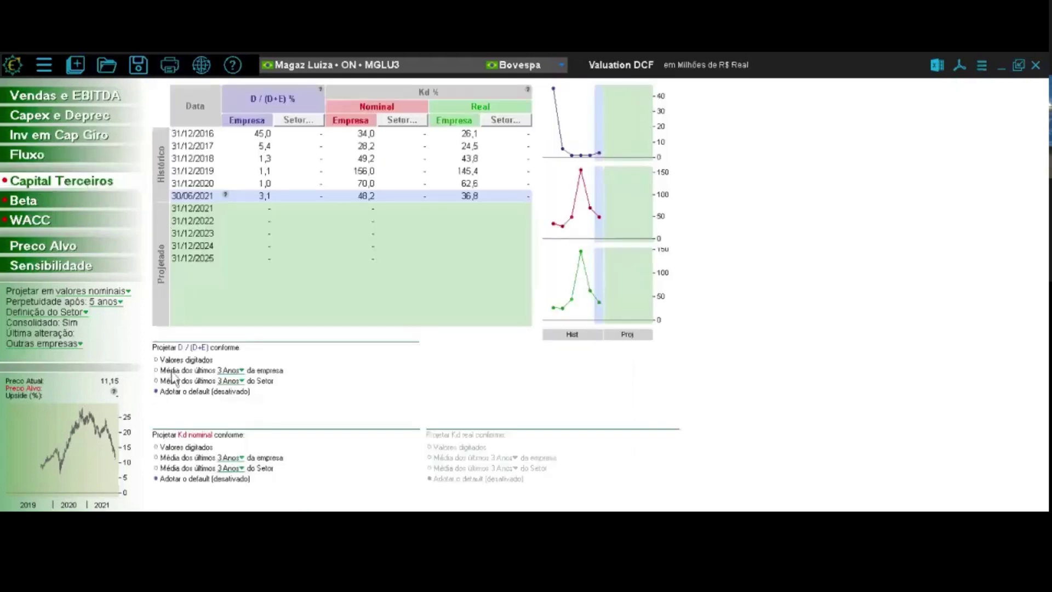
left_click(155, 371)
left_click(156, 458)
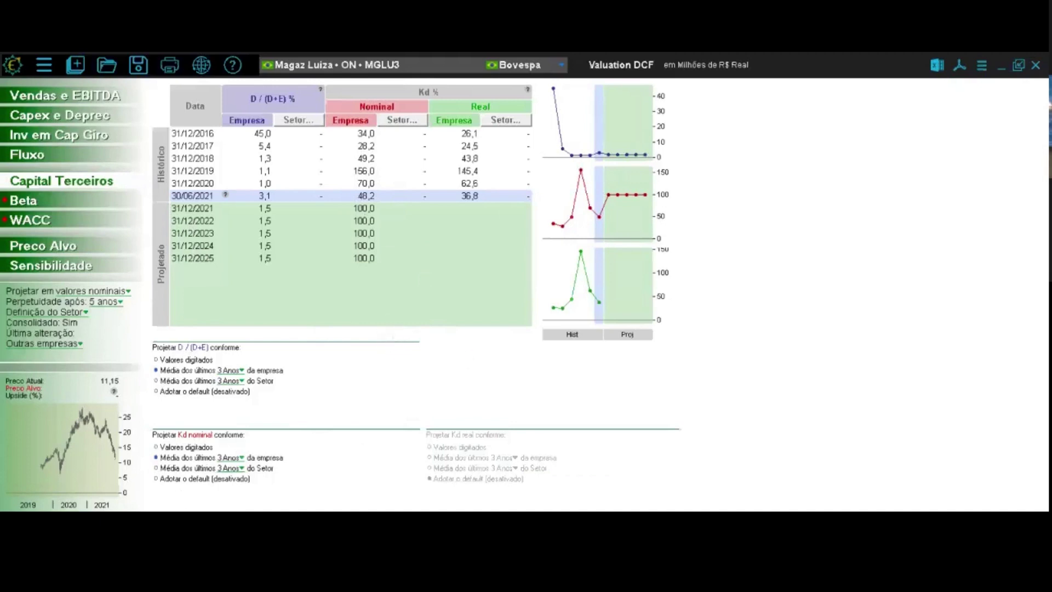
- In Beta, project Beta desalavancado from the company's last 60-month average
left_click(23, 200)
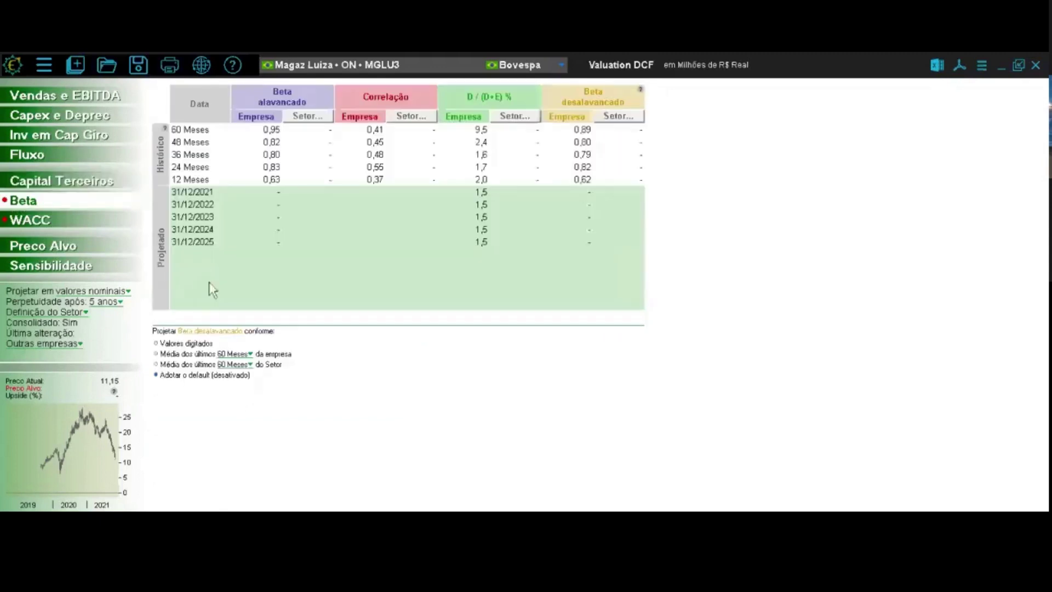
left_click(157, 353)
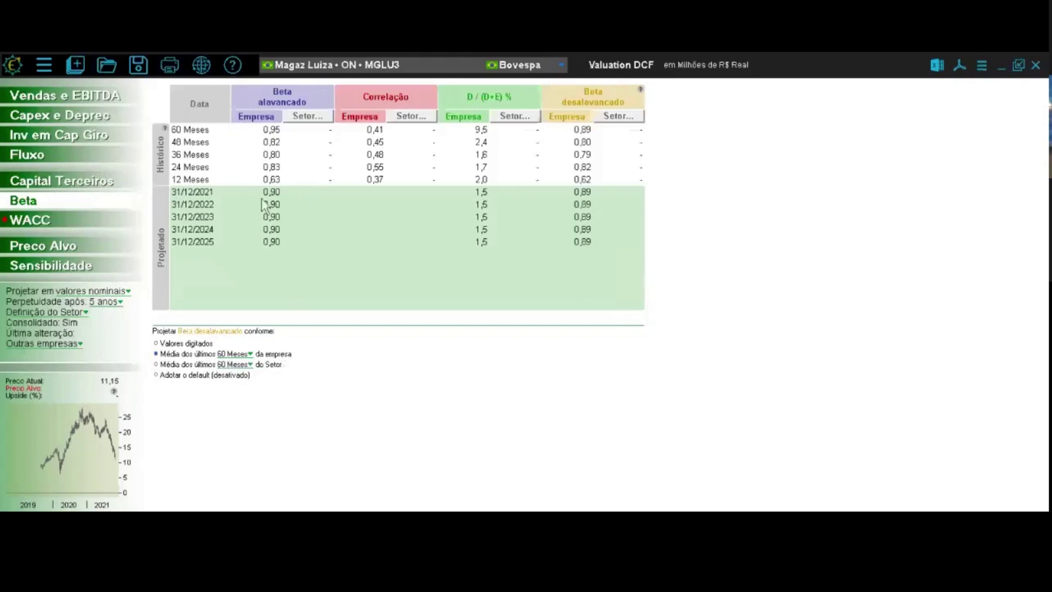
left_click(241, 354)
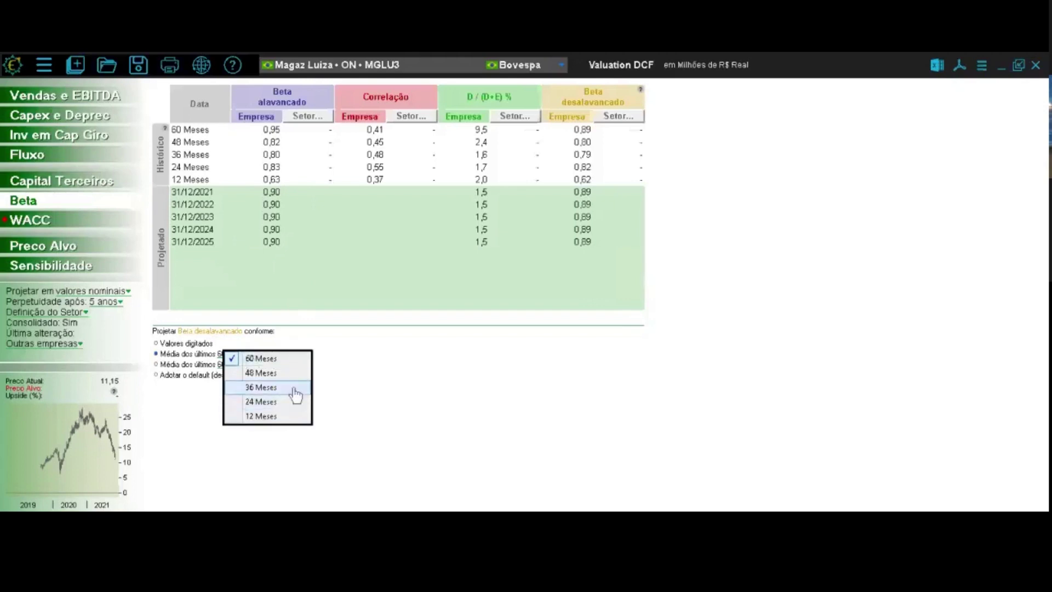
left_click(392, 409)
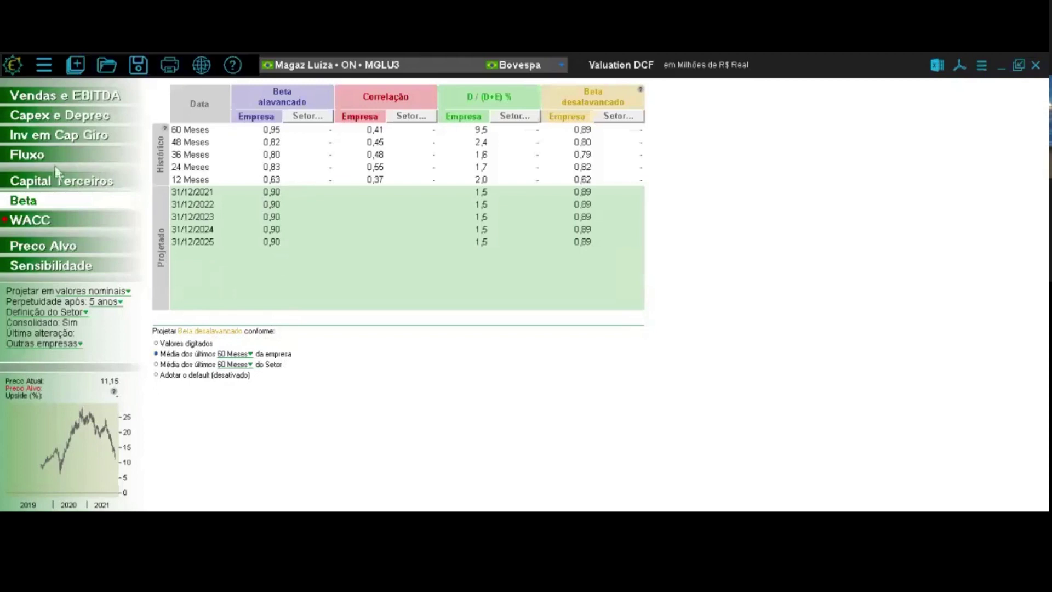
- Review the projected Vendas e EBITDA and Capex e Deprec tables, including the definitions of Depr/Imob and Capex
left_click(91, 102)
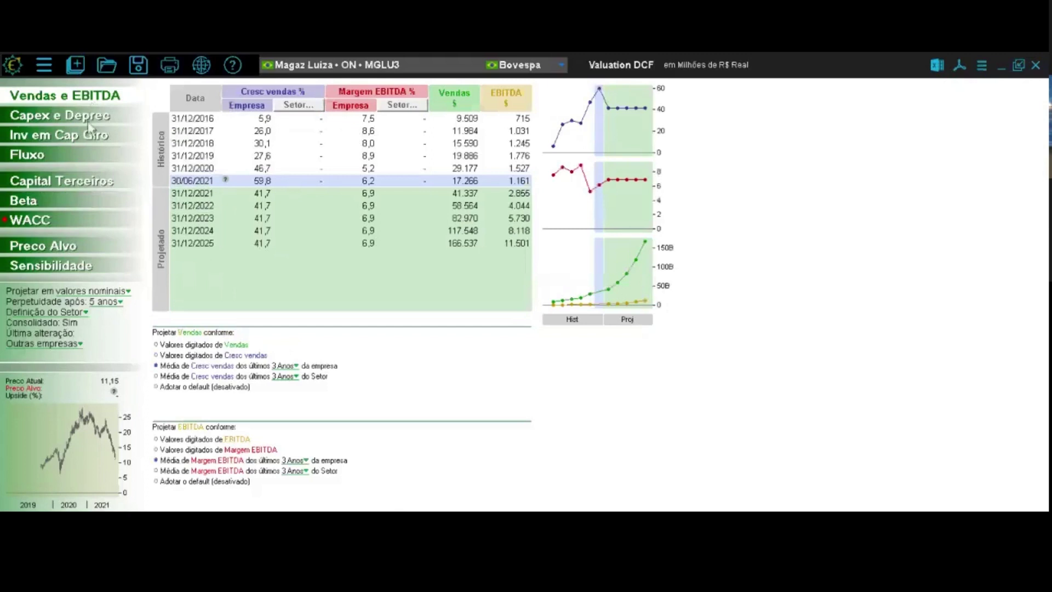
left_click(89, 121)
mouse_move(309, 96)
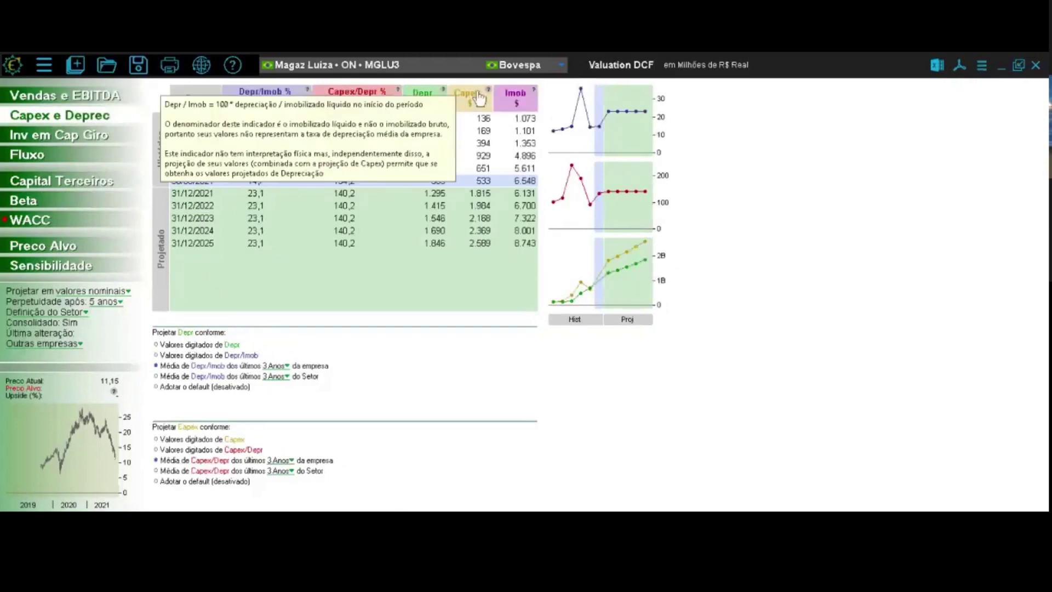
mouse_move(490, 97)
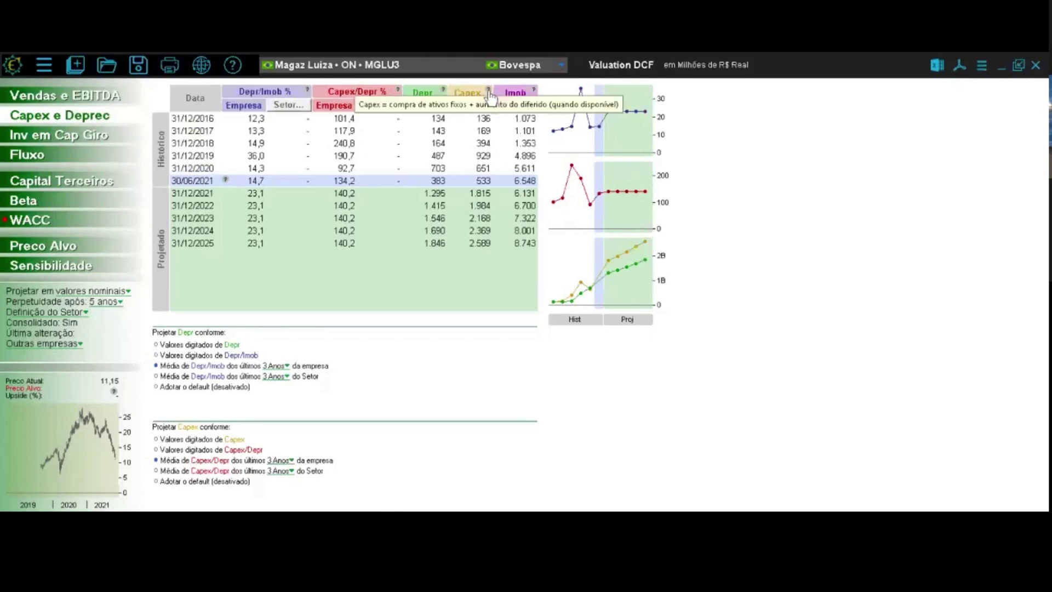
left_click(74, 103)
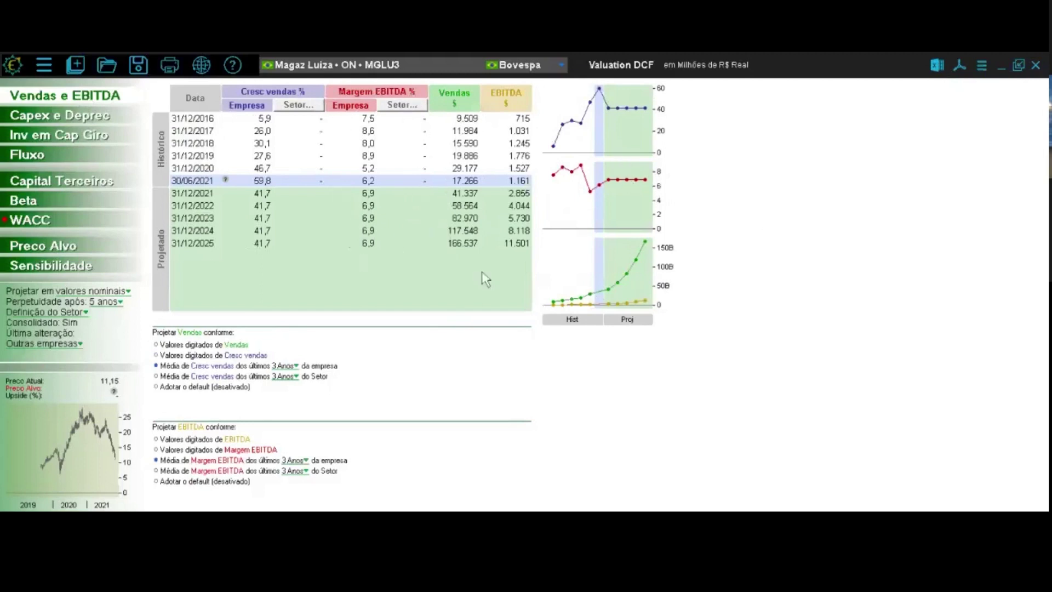
left_click(74, 121)
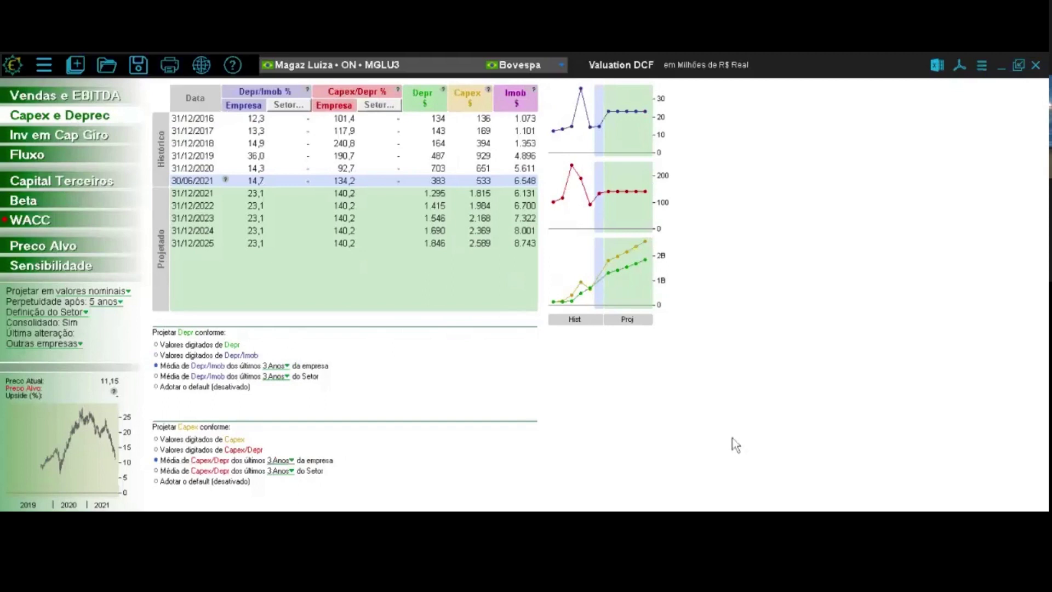
- For the WACC, set Brasil's Risco País projection to valores digitados in the Risk Free e Prêmio de Mercado parameters
left_click(33, 222)
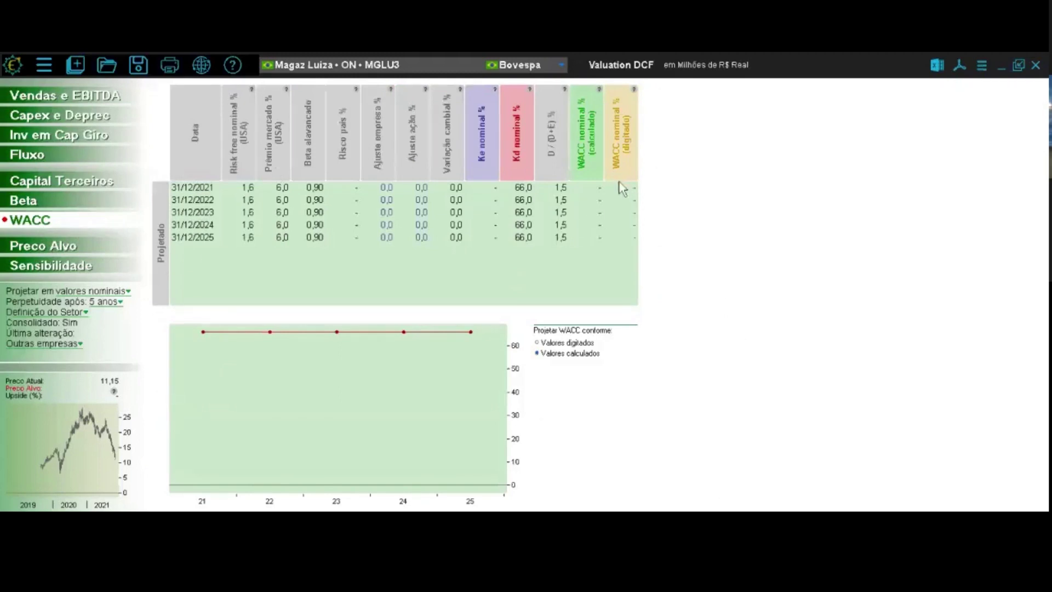
left_click(598, 225)
left_click(598, 237)
left_click(981, 65)
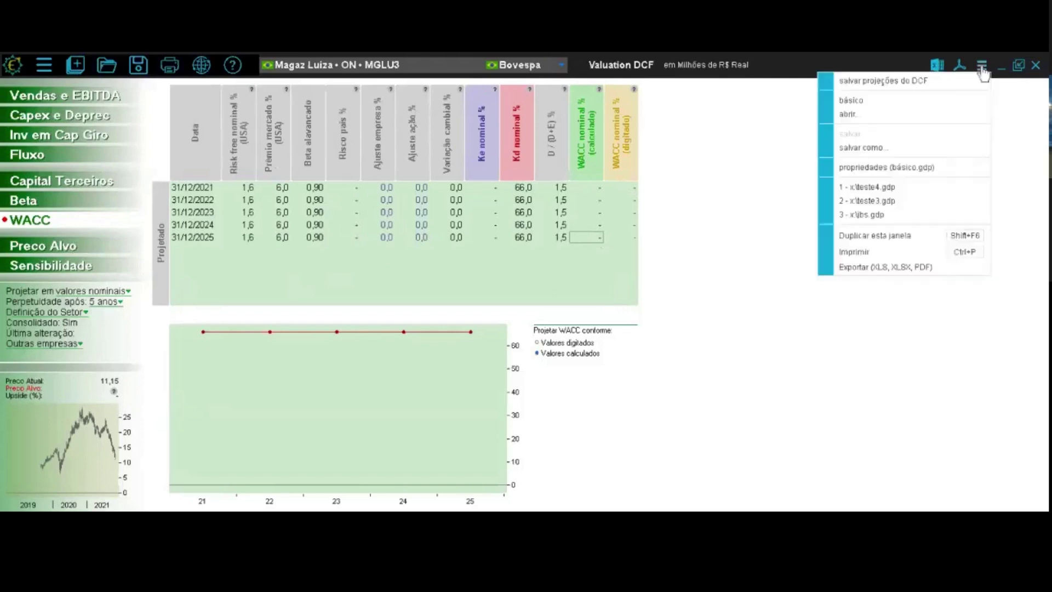
left_click(878, 174)
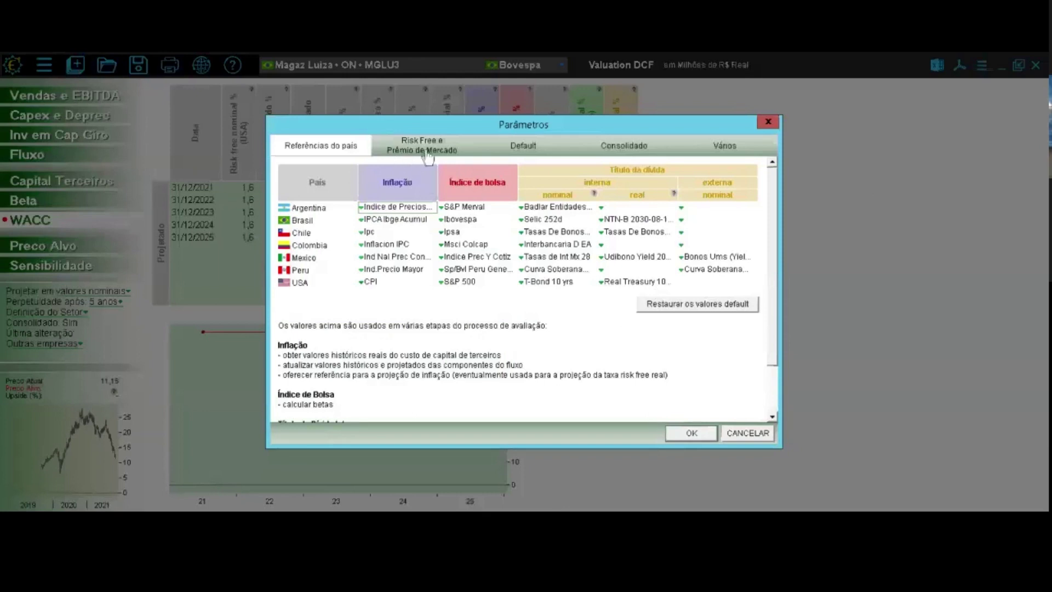
left_click(427, 157)
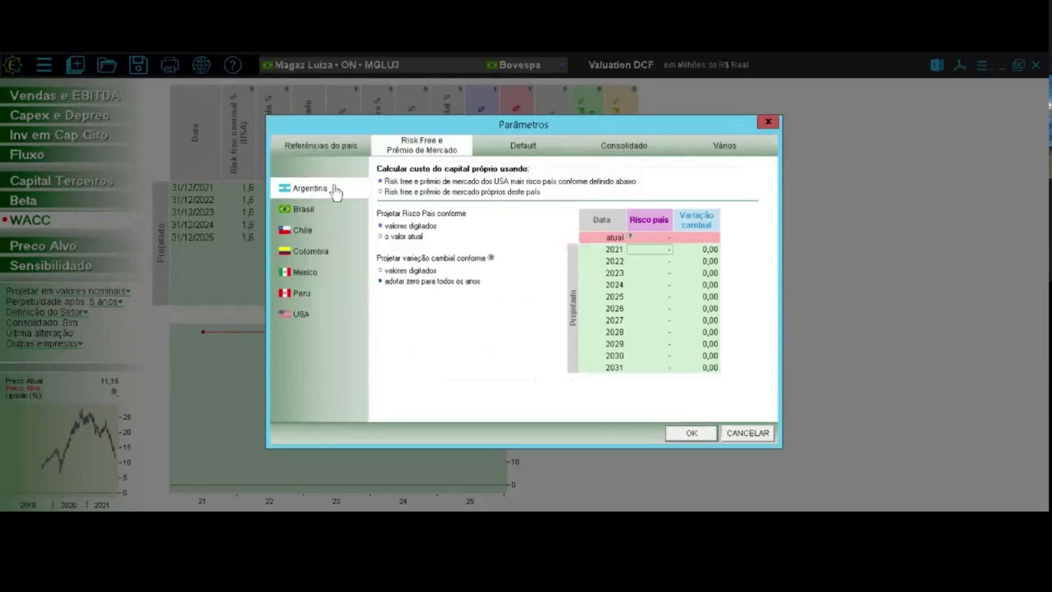
left_click(309, 210)
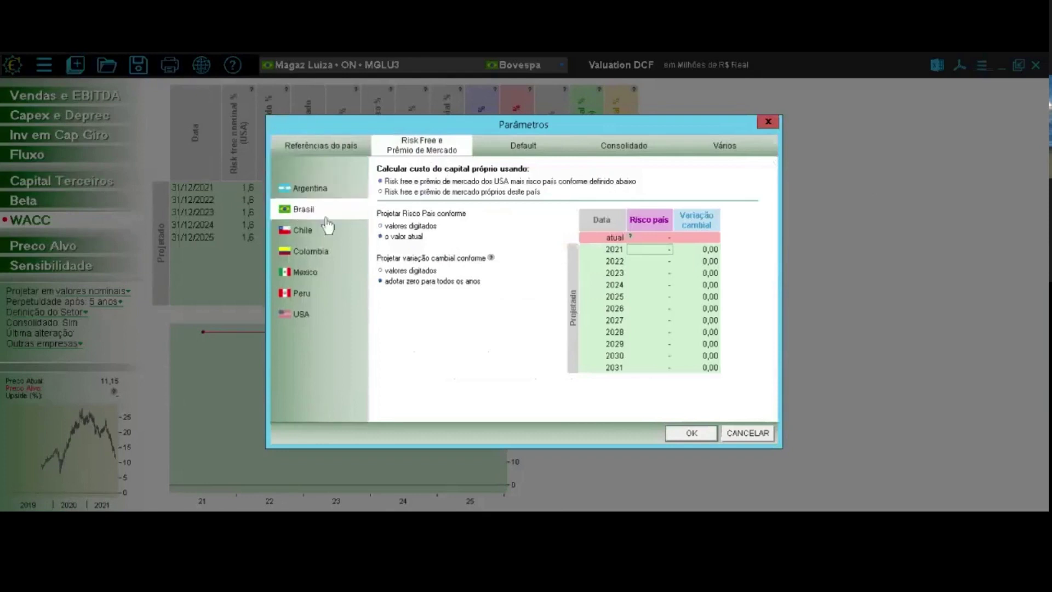
left_click(380, 226)
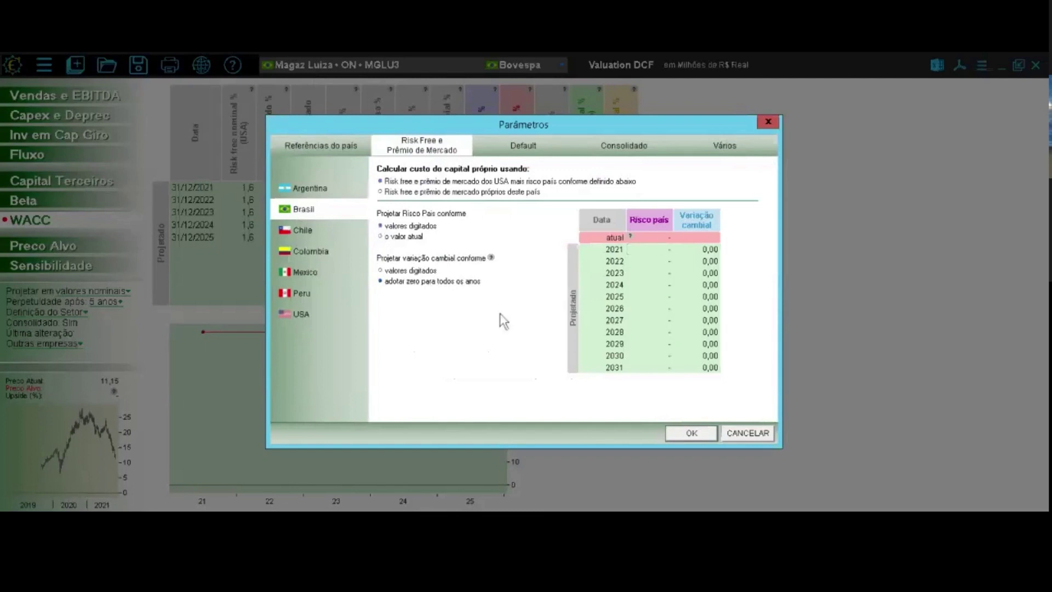
- Enter a Risco país of 2,5 for Brasil in every projected year from 2021 to 2031 and apply the parameters
left_click(666, 251)
type("2")
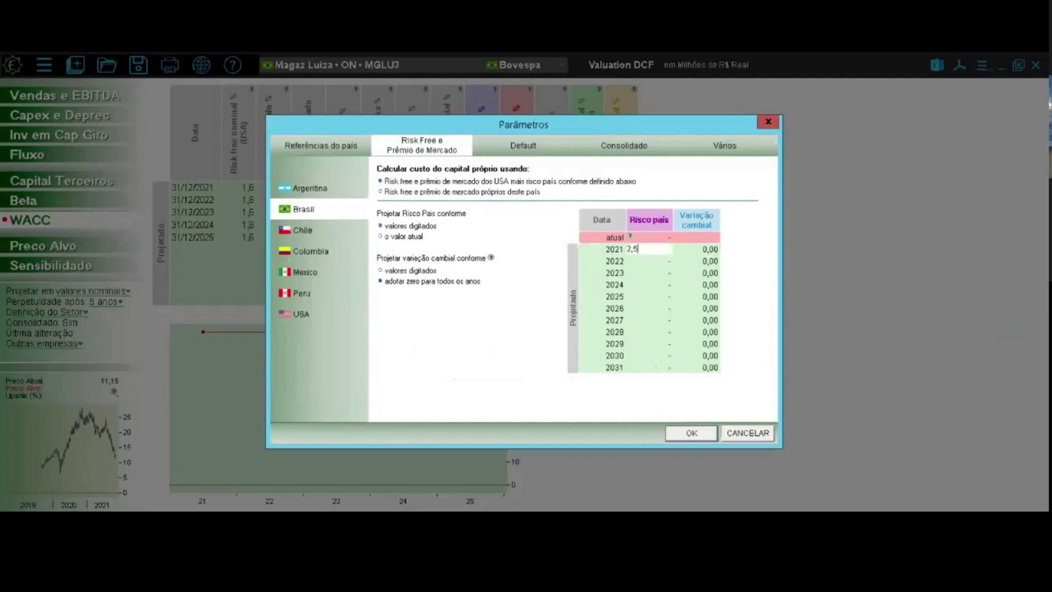
type(",5")
key("Return")
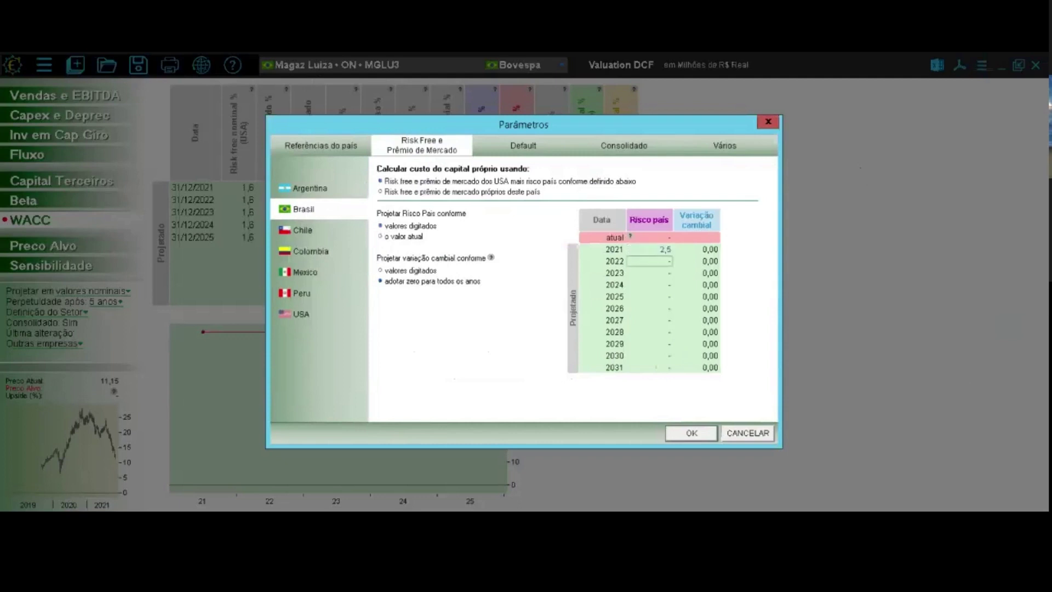
double_click(661, 251)
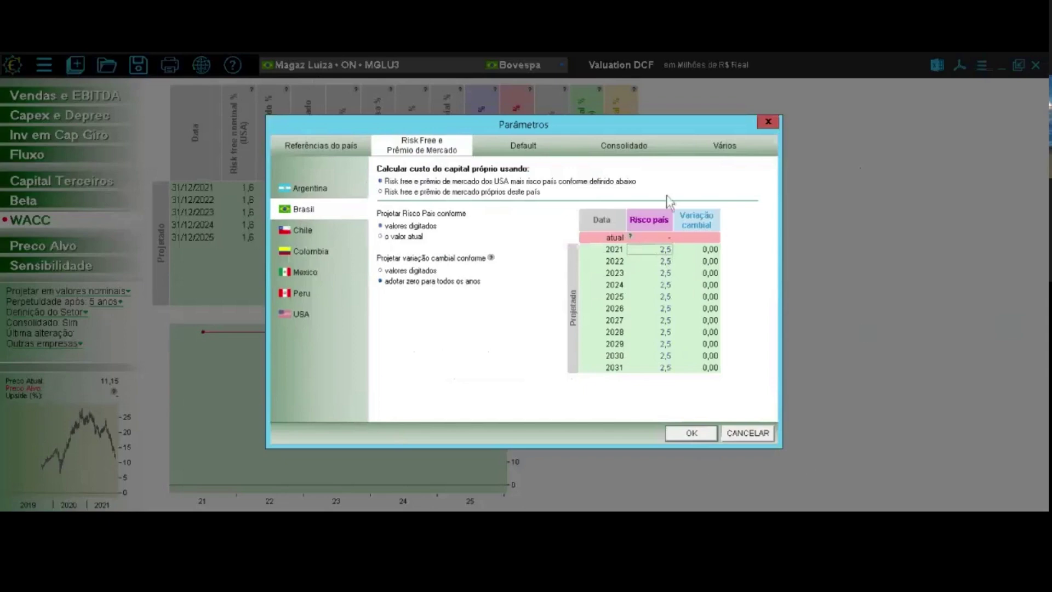
left_click(690, 434)
- Save the DCF projections in the Cloud Exclusivo storage under the file name mglu3
left_click(436, 328)
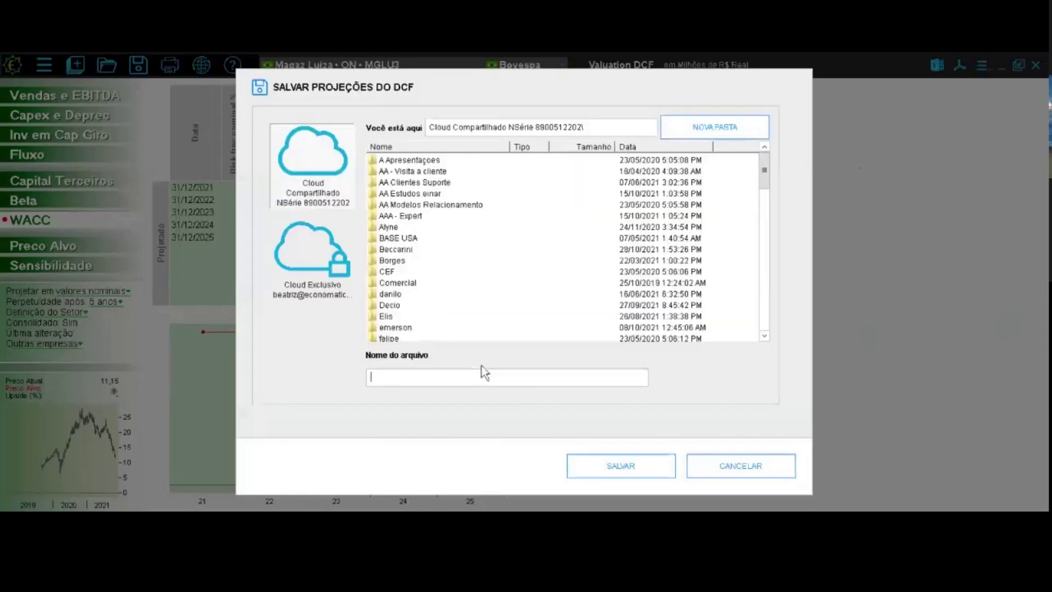
left_click(312, 257)
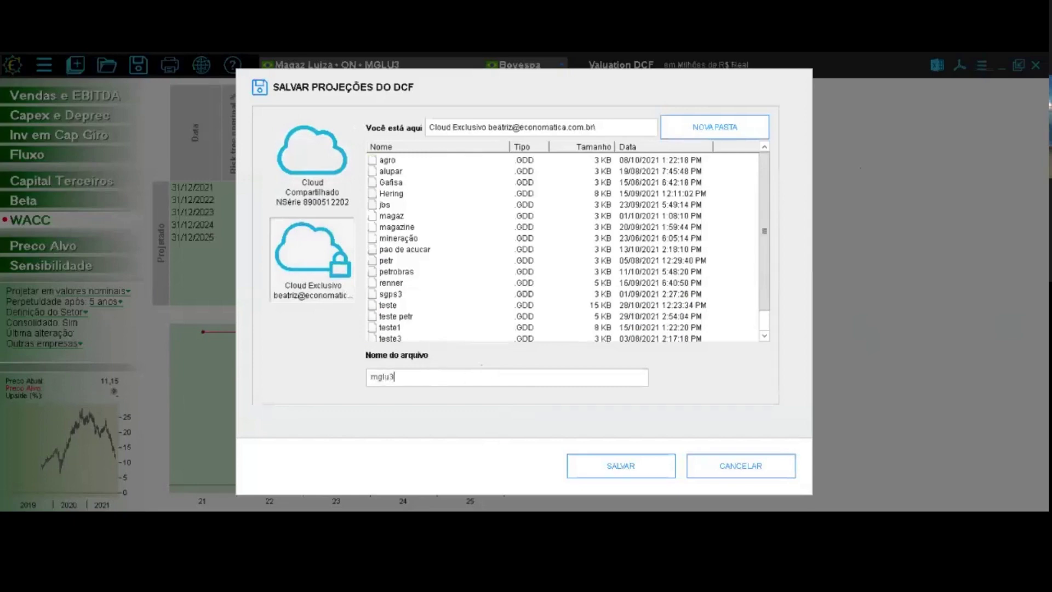
key("Return")
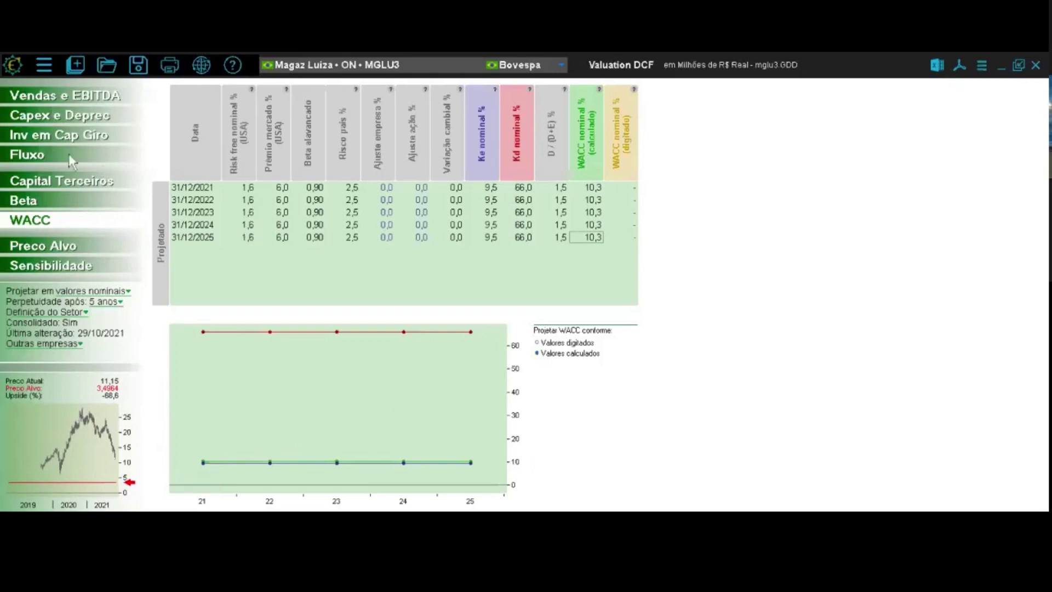
- In Fluxo, try Valores digitados for the income tax rate and cancel the change
left_click(44, 155)
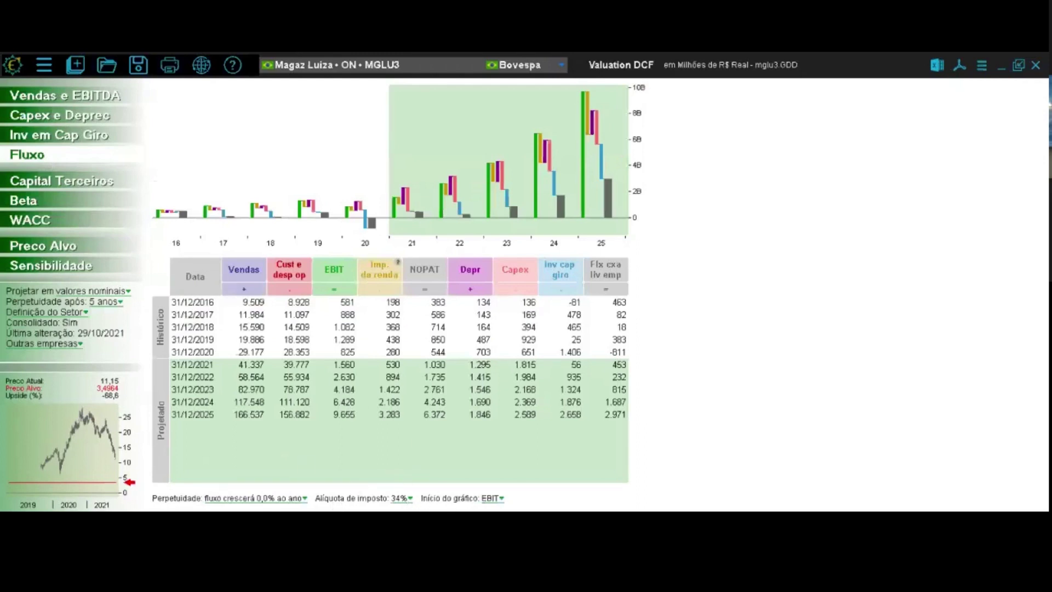
left_click(409, 499)
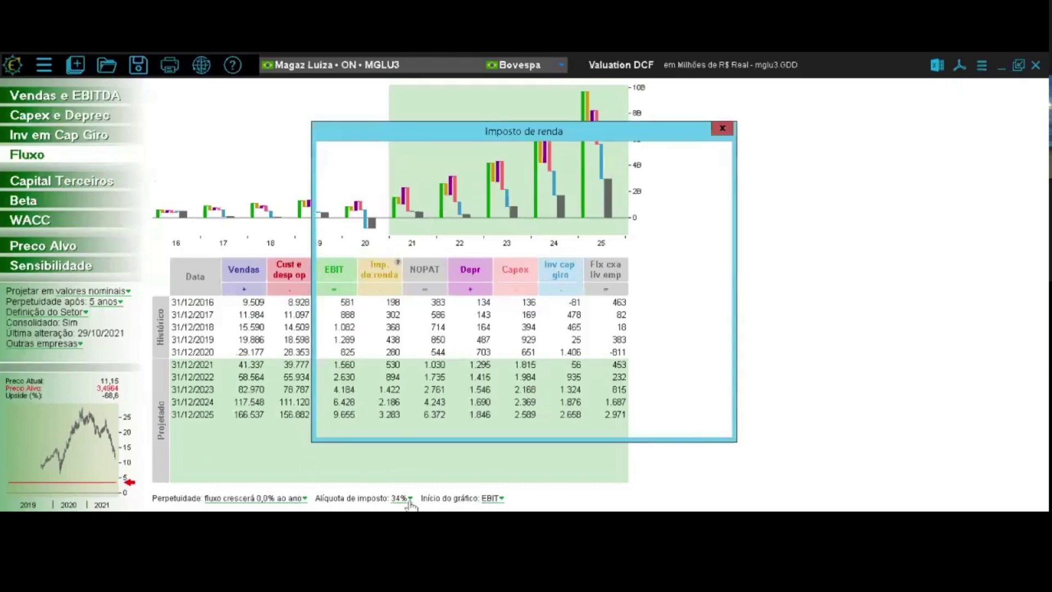
left_click(354, 233)
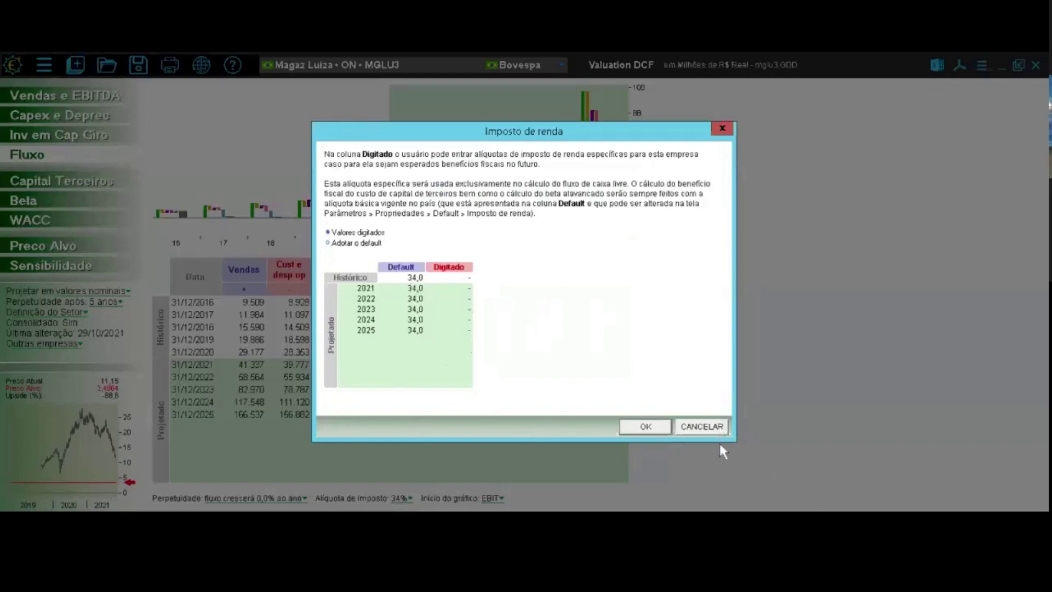
left_click(715, 426)
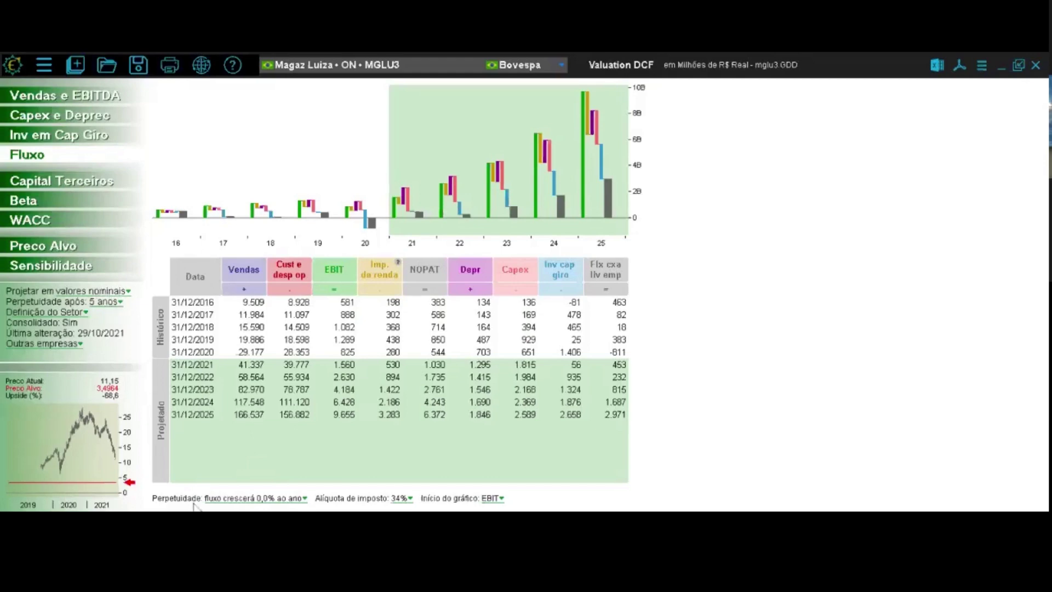
- Set the cash flow's perpetuity growth to 5% per year indefinitely and recheck the perpetuity options
left_click(300, 499)
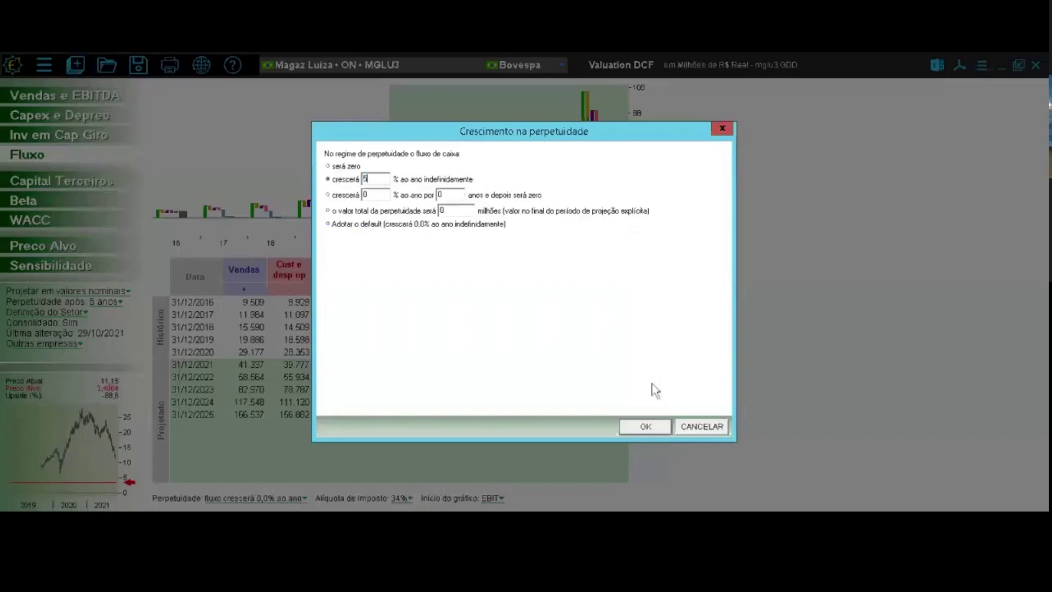
left_click(644, 426)
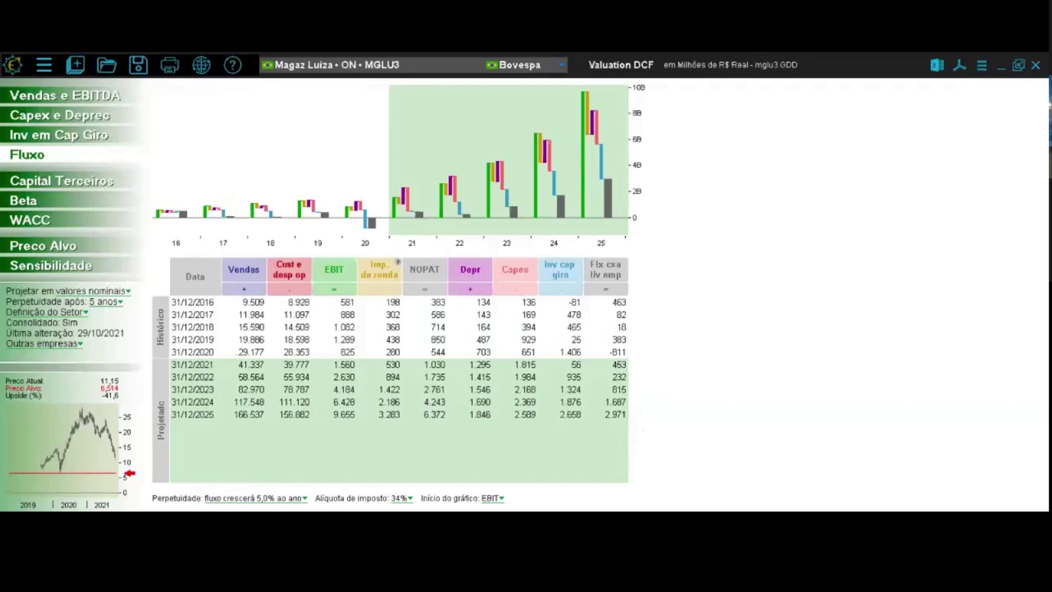
left_click(304, 499)
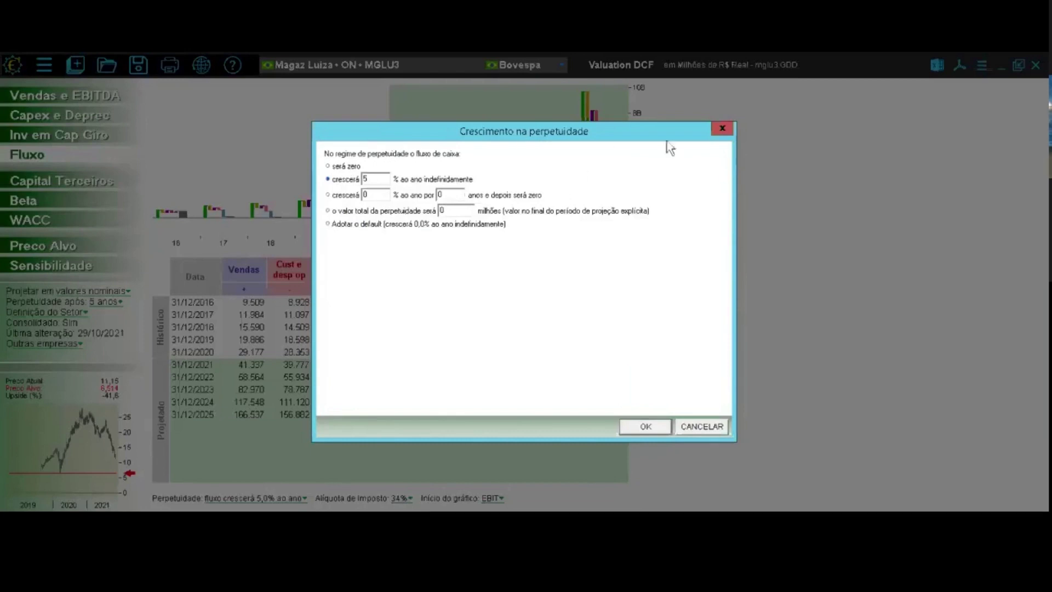
left_click(722, 131)
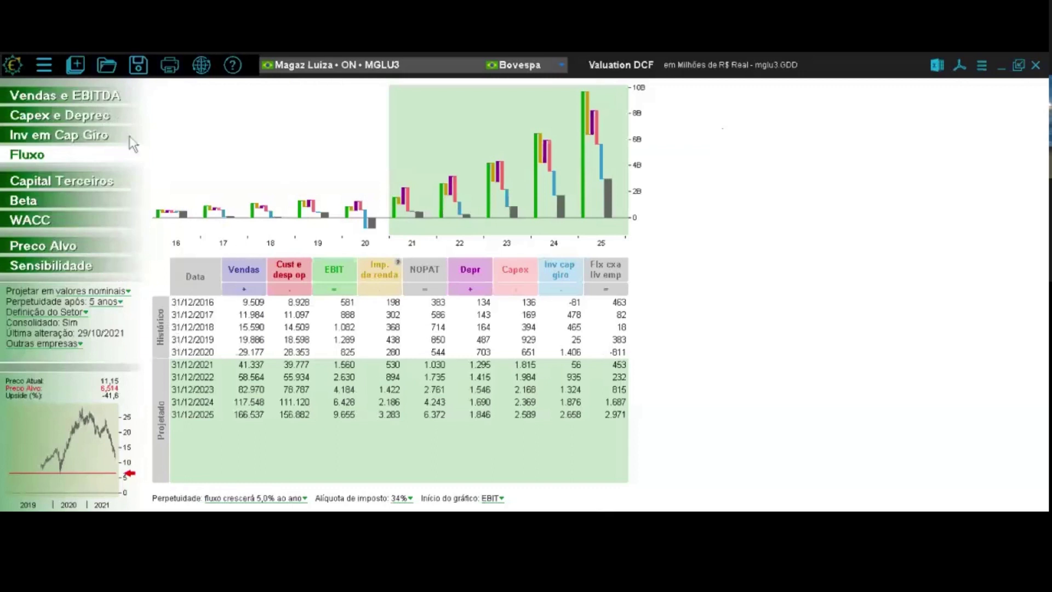
- In Sensibilidade, examine the Preço Alvo chart and set the Passo for Crescimento de vendas to 5%
left_click(50, 267)
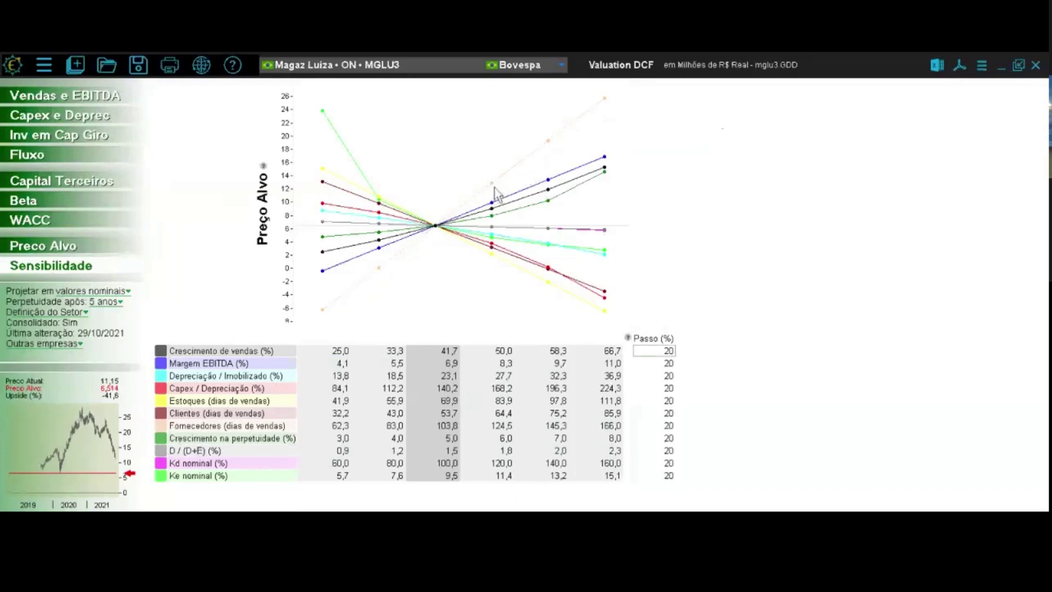
mouse_move(492, 184)
mouse_move(492, 210)
key("BackSpace")
key("BackSpace")
type("5")
key("Tab")
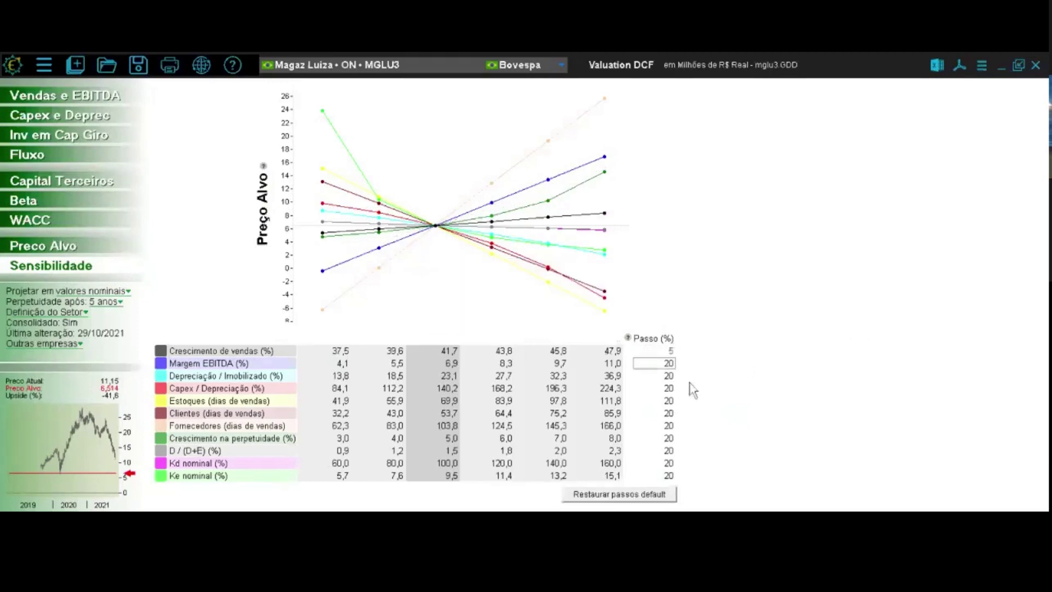
- Set the sensitivity Passo for Margem EBITDA to 1%
key("BackSpace")
key("BackSpace")
type("1")
key("Tab")
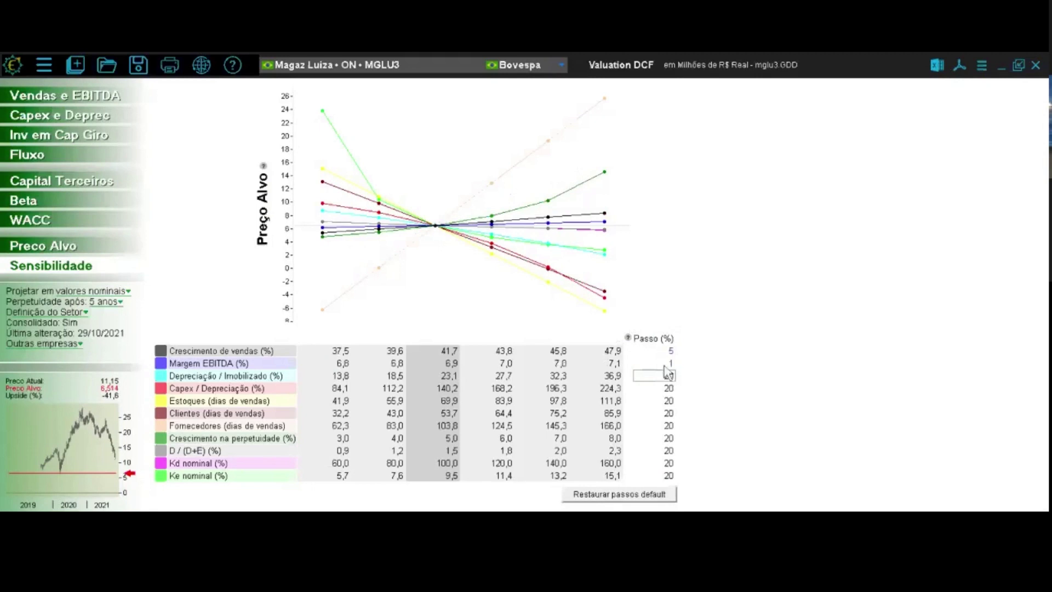
- Change the sensitivity Passo for Margem EBITDA to 10% and return to the Fluxo projection
key("shift+Tab")
type("10")
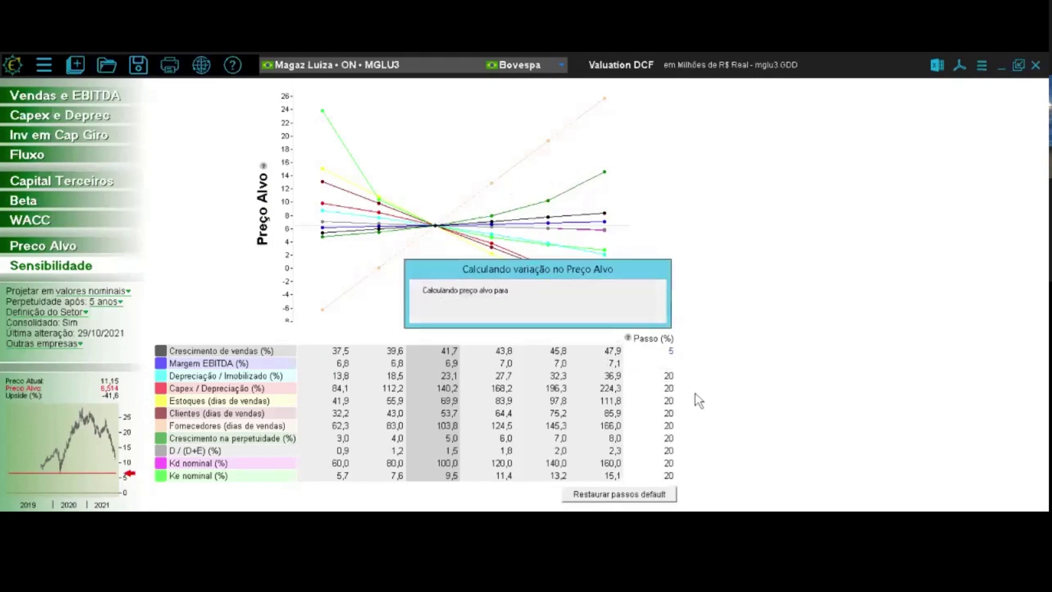
key("Tab")
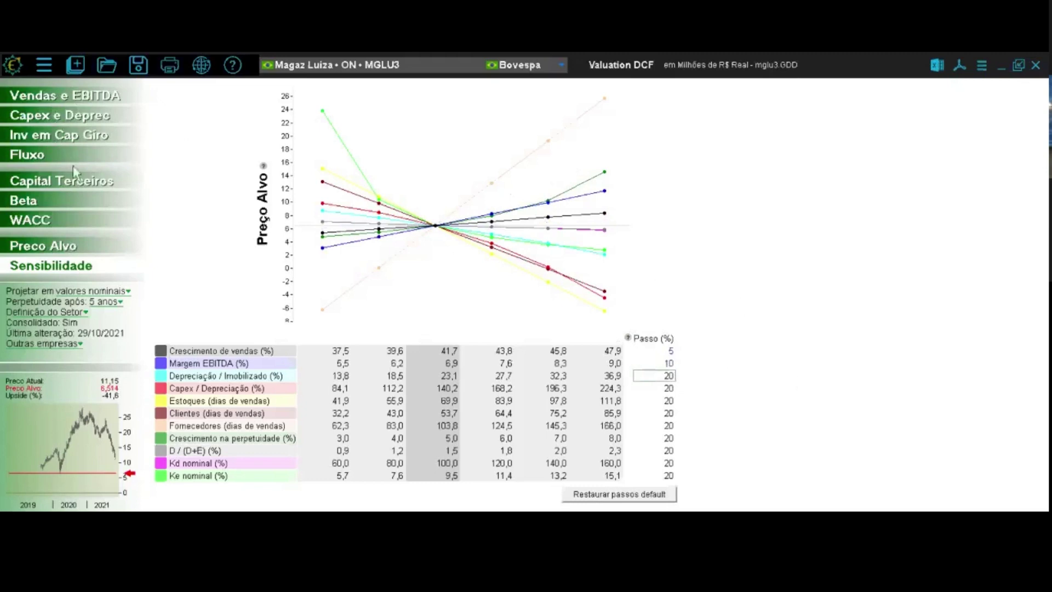
left_click(27, 159)
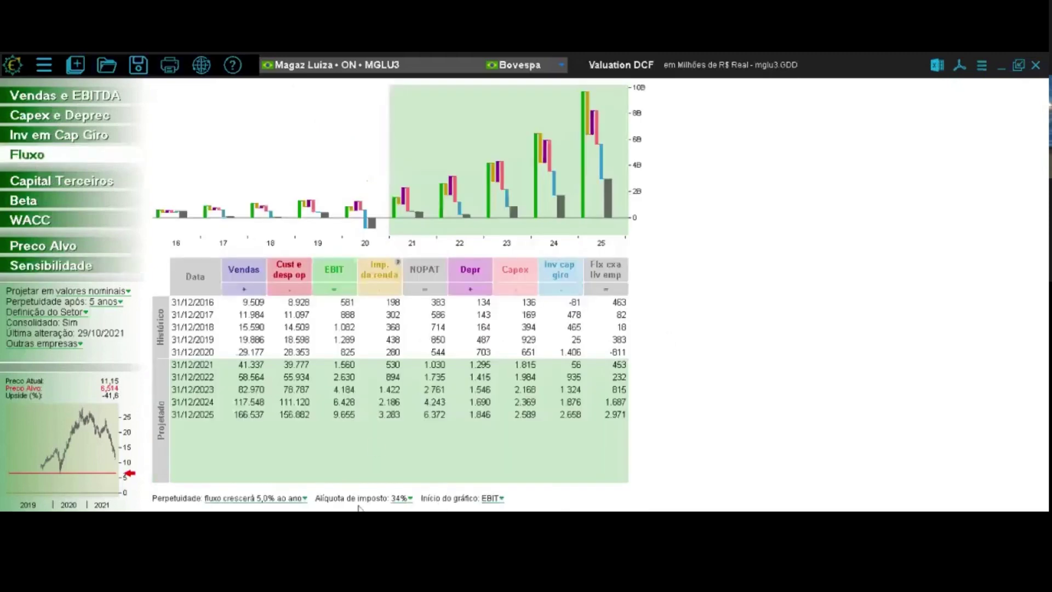
- Check the list of other companies saved in the projections file, the Beta projection and the Referências do país parameters
left_click(44, 343)
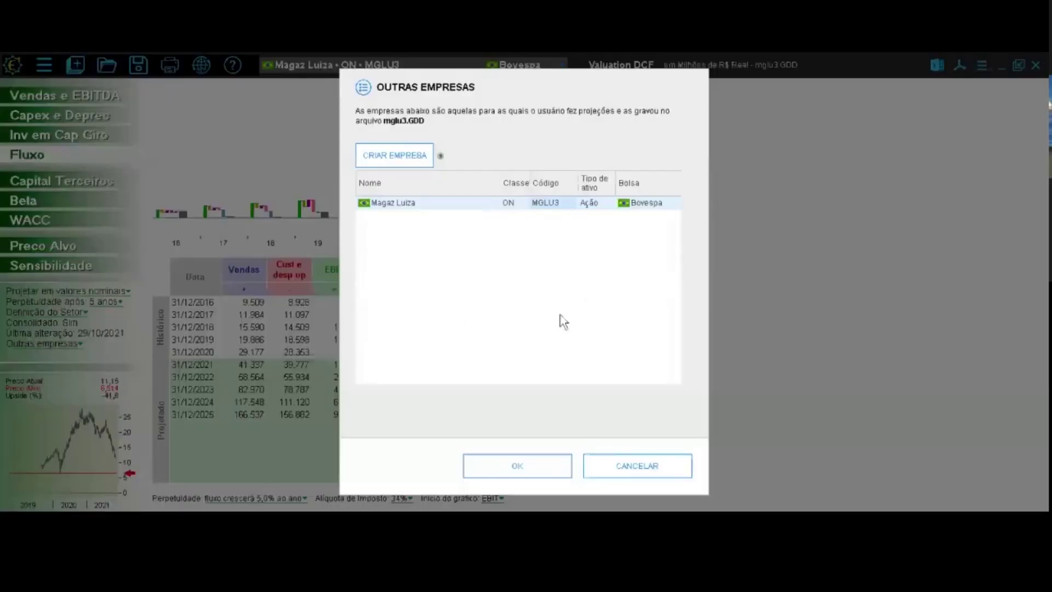
left_click(635, 460)
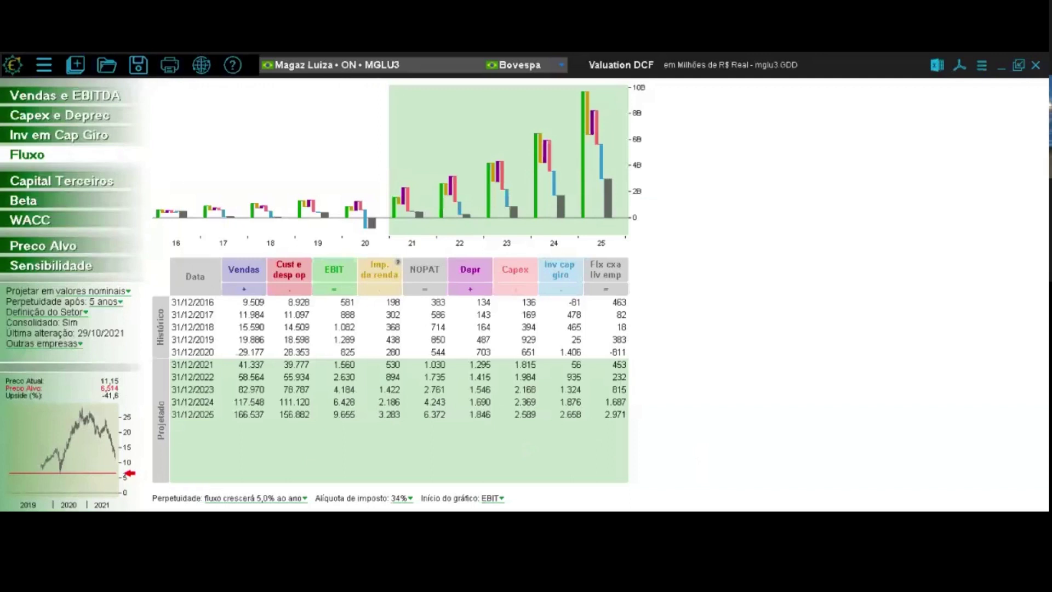
left_click(43, 197)
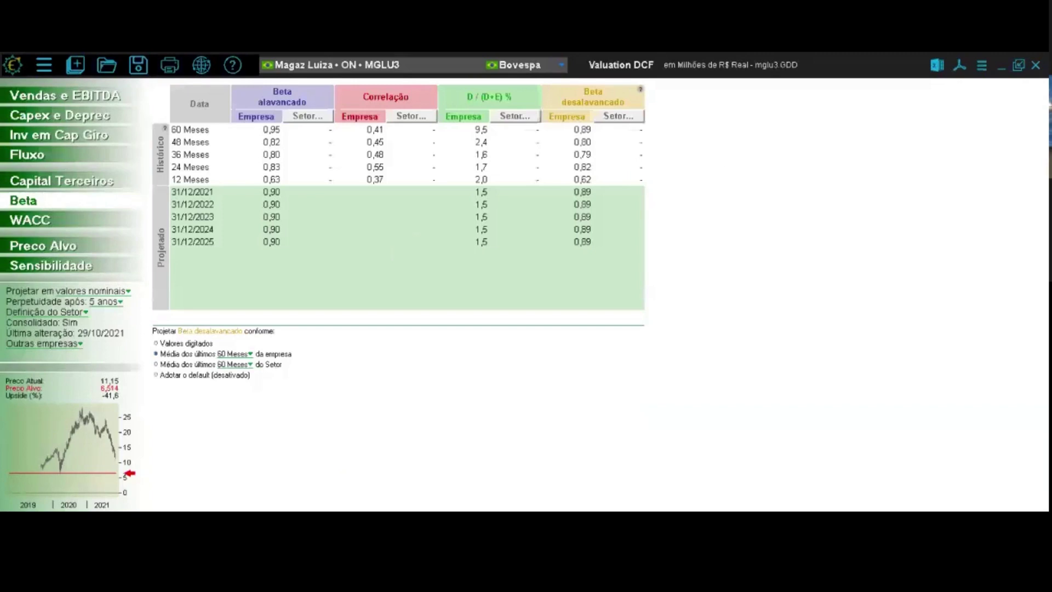
left_click(981, 68)
left_click(906, 170)
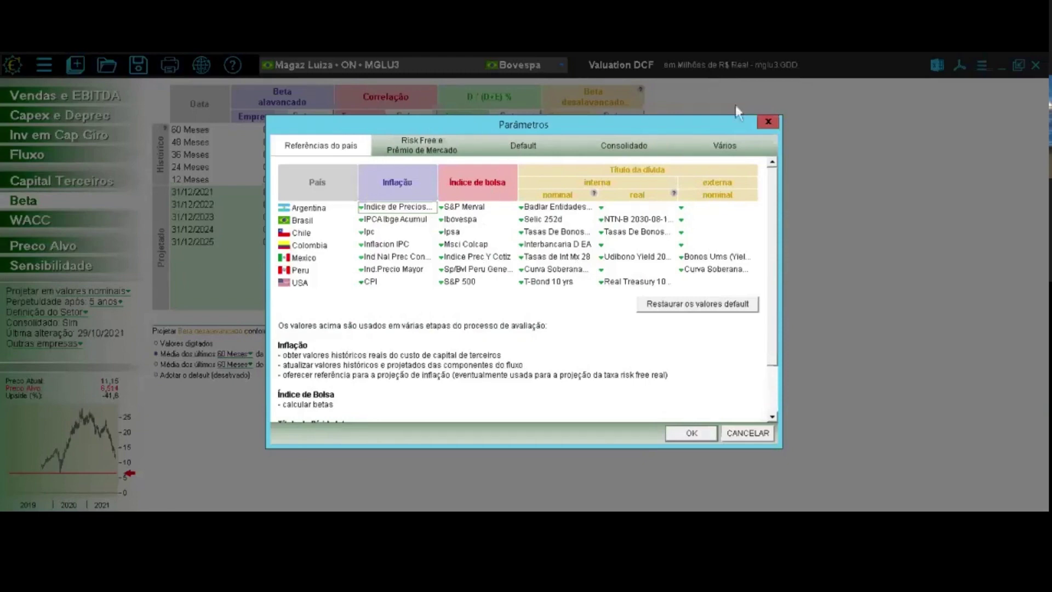
left_click(768, 121)
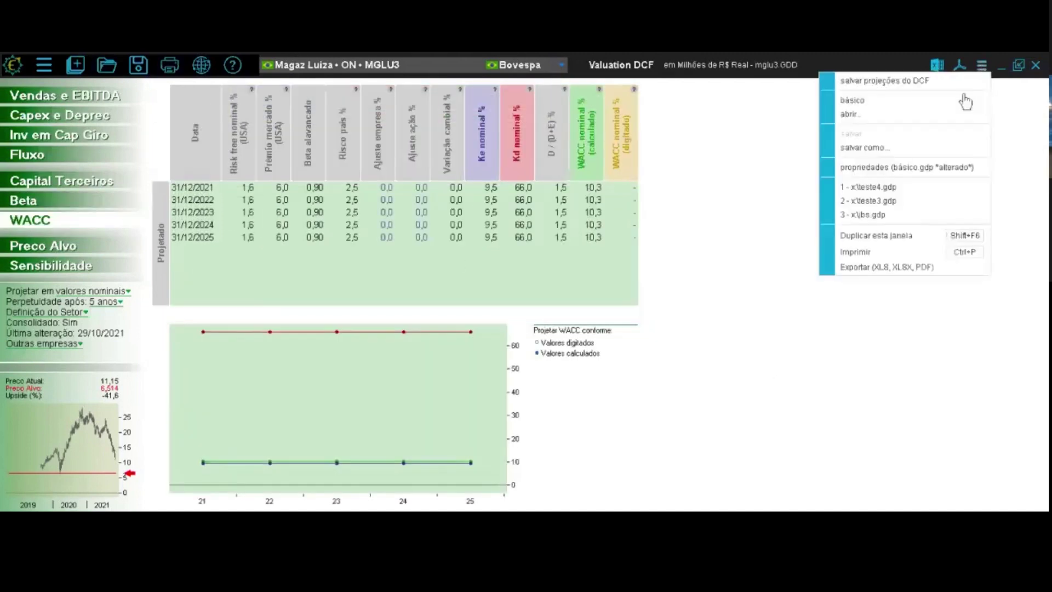
- Review Brasil's country risk and exchange variation settings in the Risk Free e Prêmio de Mercado parameters
left_click(897, 167)
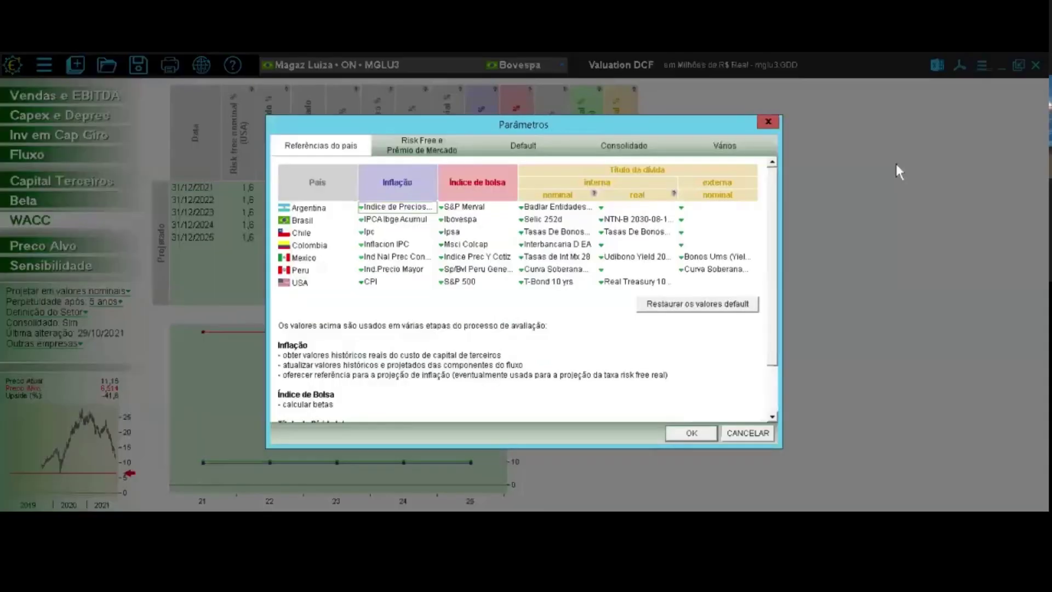
left_click(404, 159)
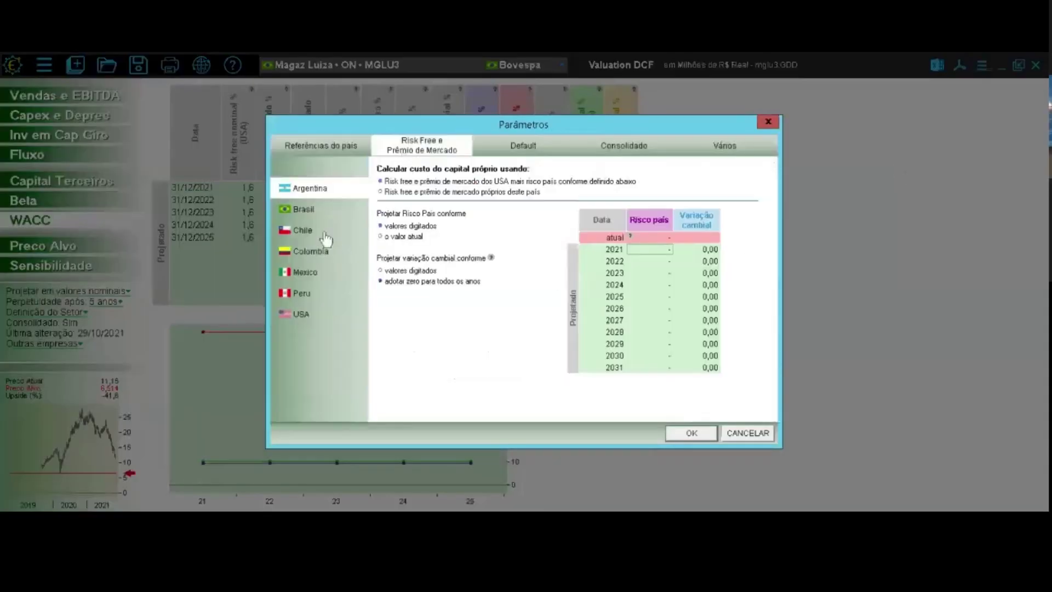
left_click(306, 214)
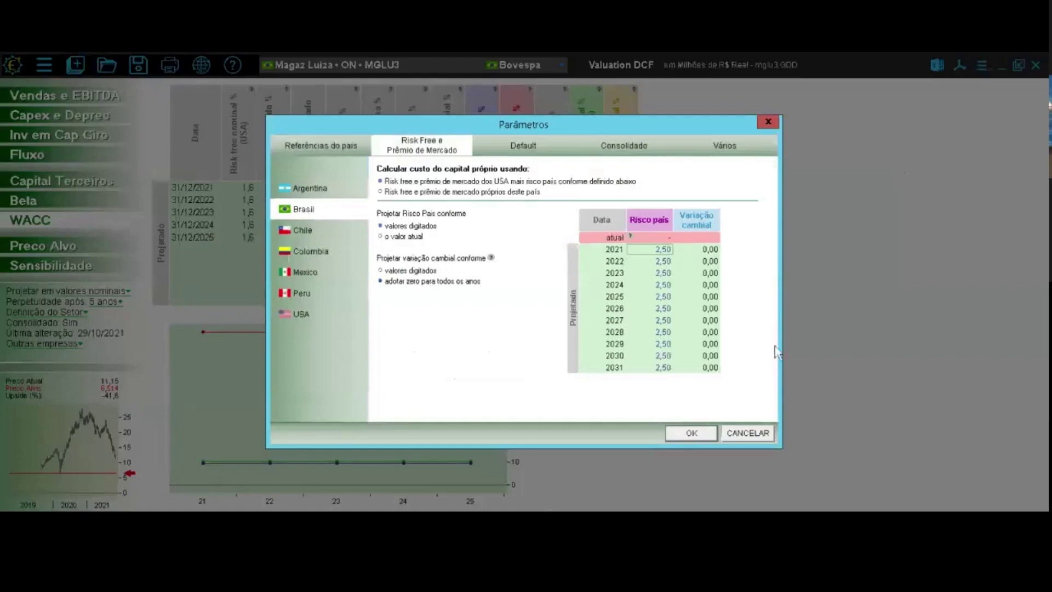
left_click(767, 122)
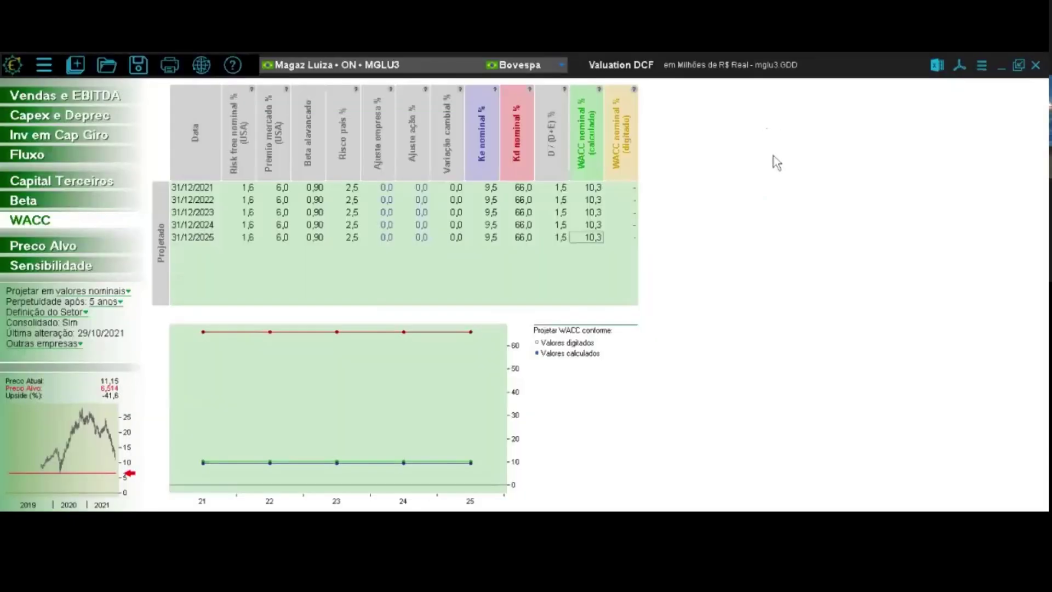
- Close the DCF valuation without saving the parameter changes and open the Pair trading (long-short) tool
left_click(1035, 67)
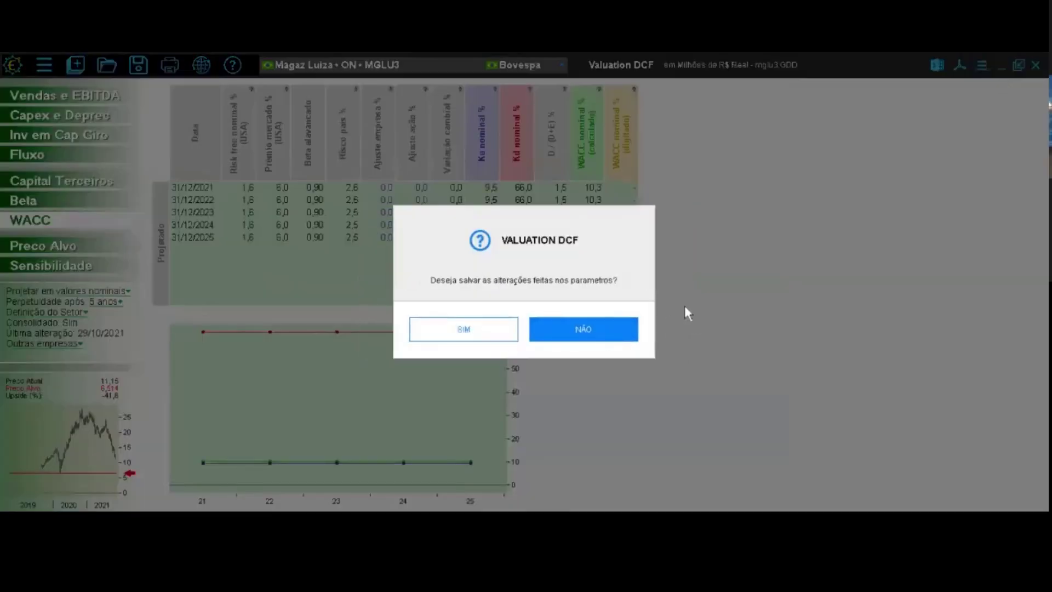
left_click(566, 335)
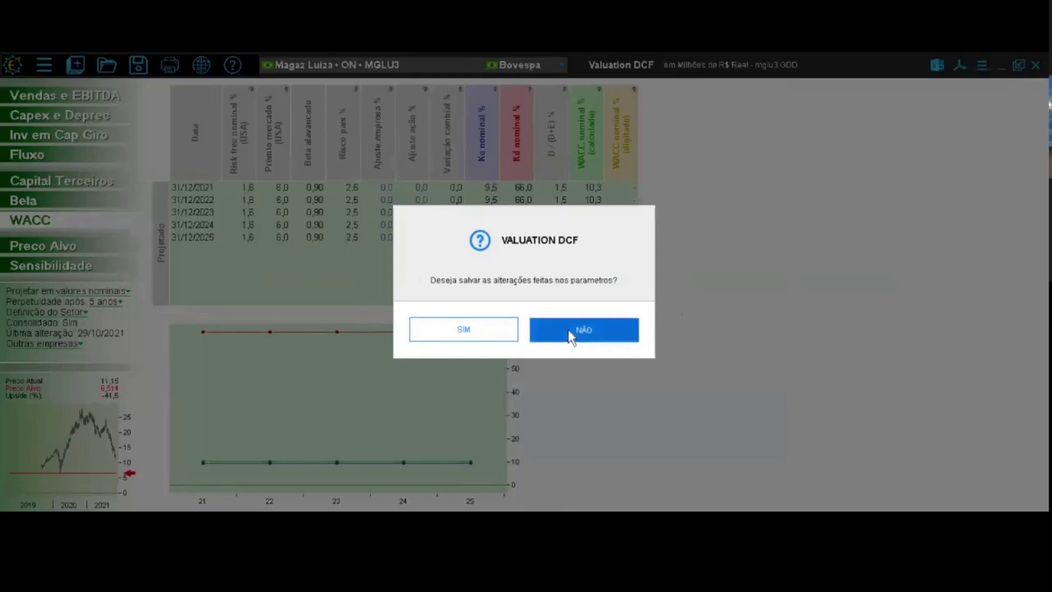
left_click(79, 74)
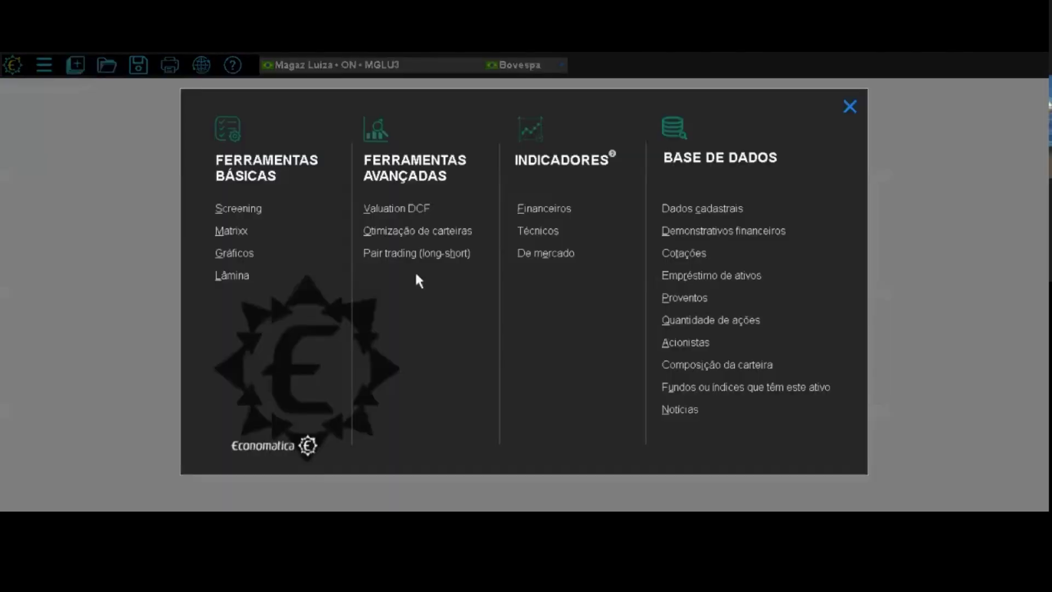
left_click(439, 253)
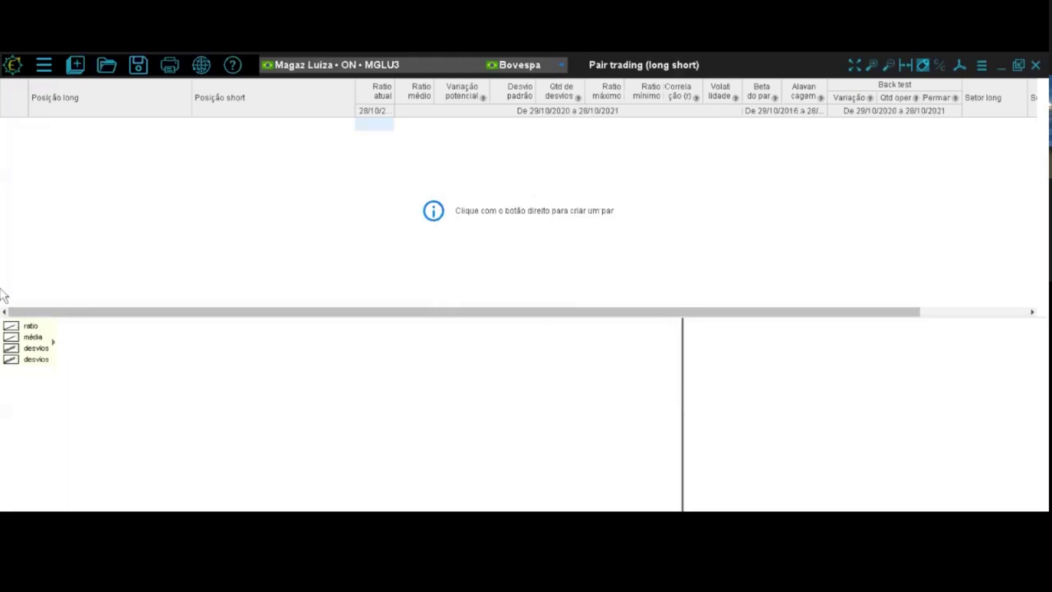
- Create a new pair with ItauUnibanco PN (ITUB4) as the long position
right_click(272, 128)
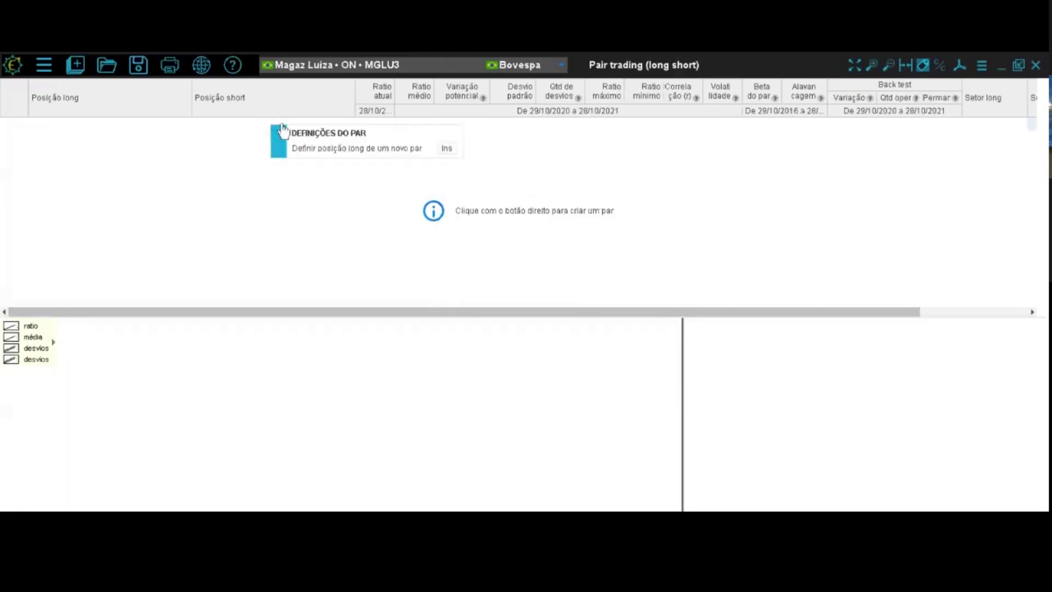
left_click(325, 156)
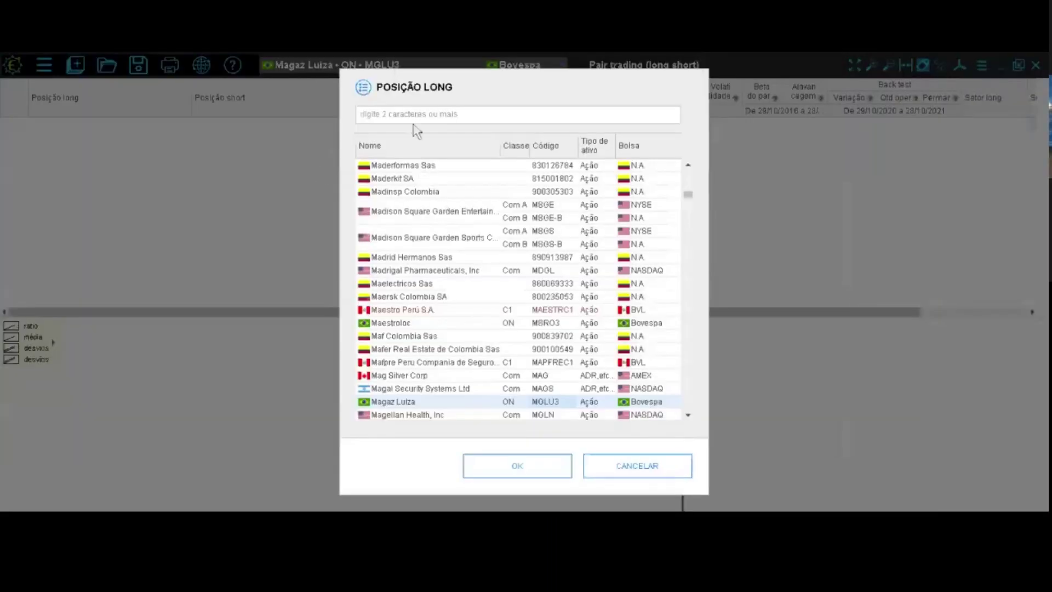
left_click(461, 116)
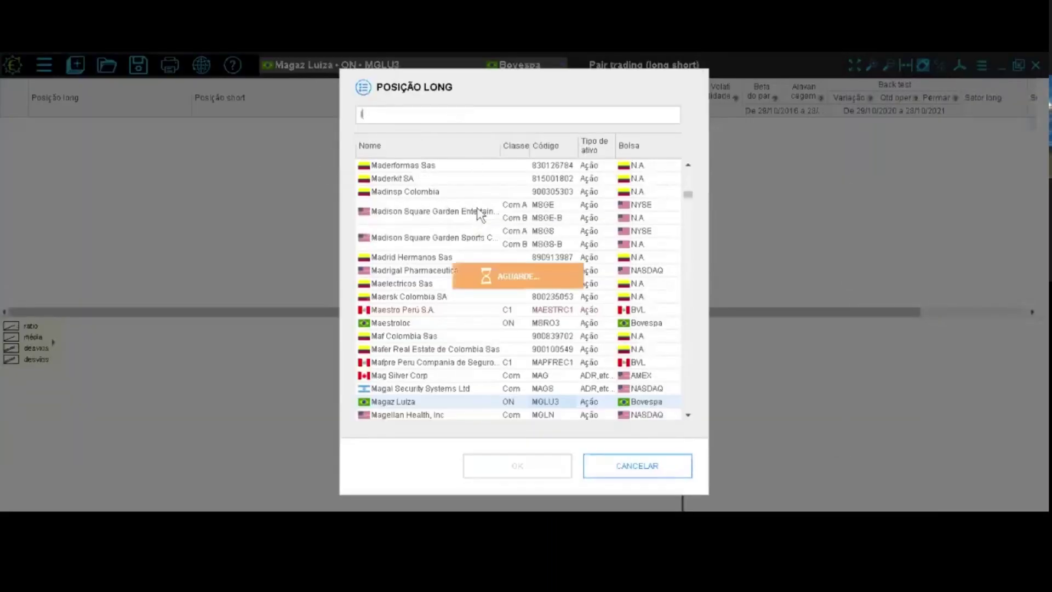
type("itub4")
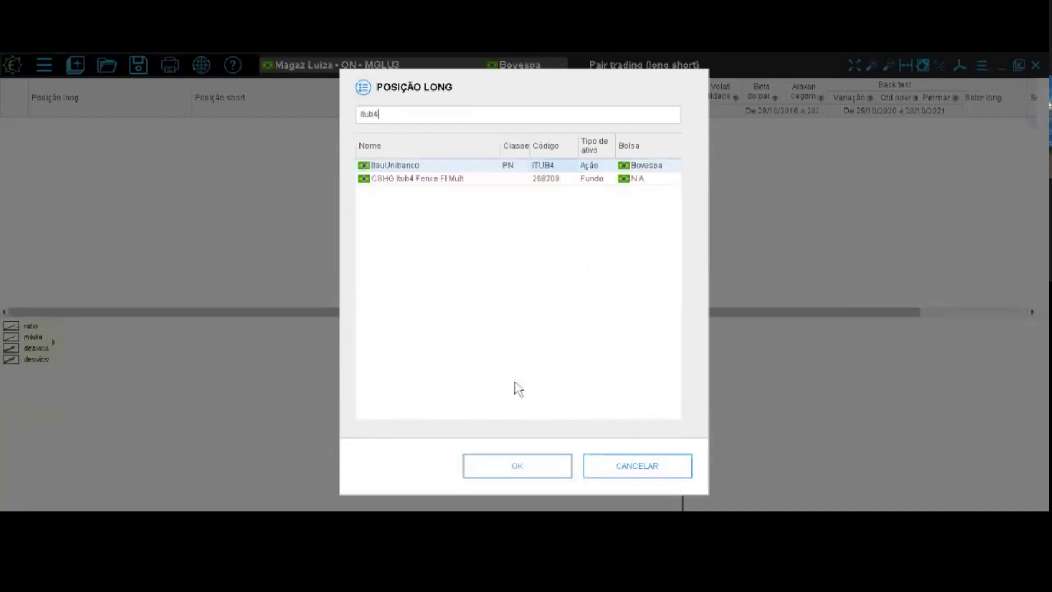
left_click(535, 465)
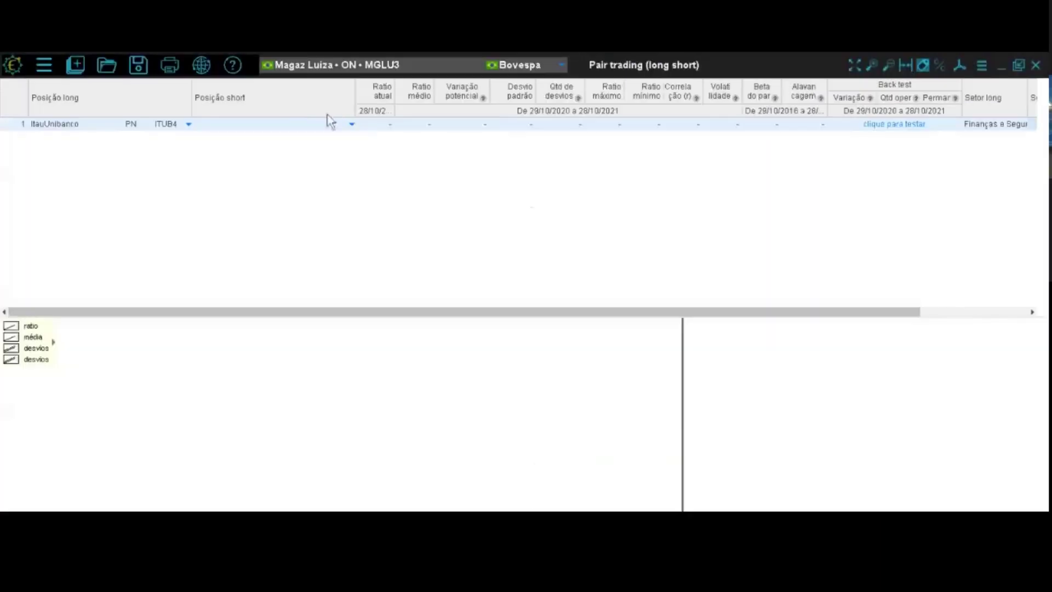
- Set the pair's short position to Bradesco PN (BBDC4)
left_click(351, 125)
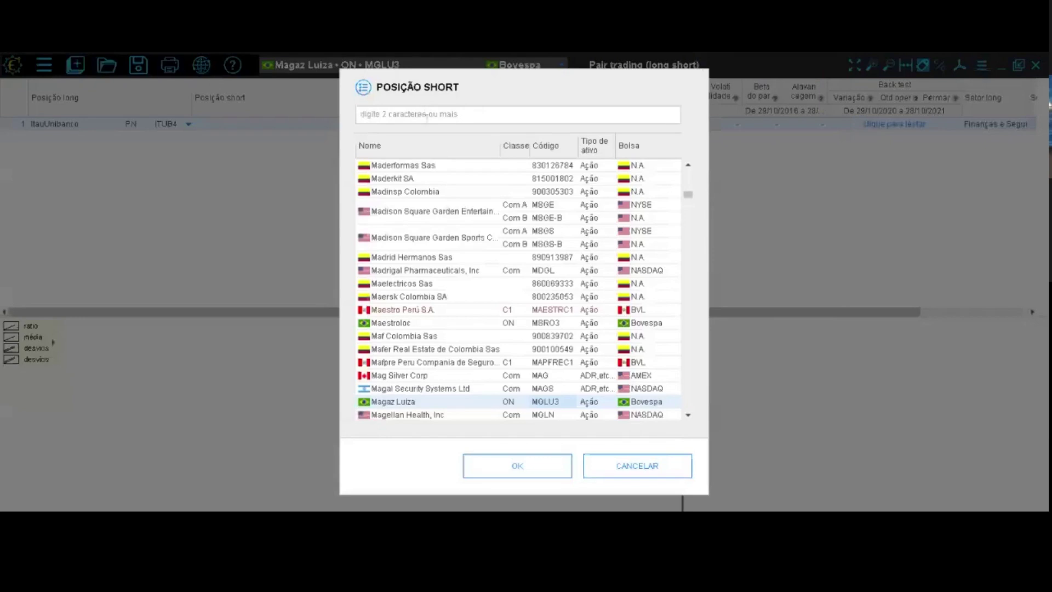
type("bbdc4")
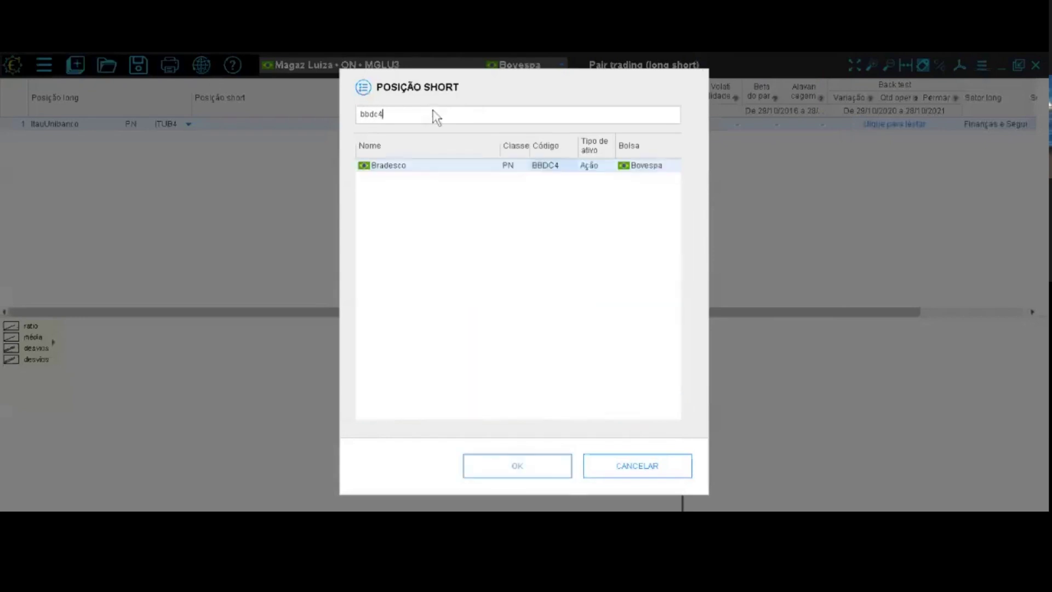
left_click(553, 475)
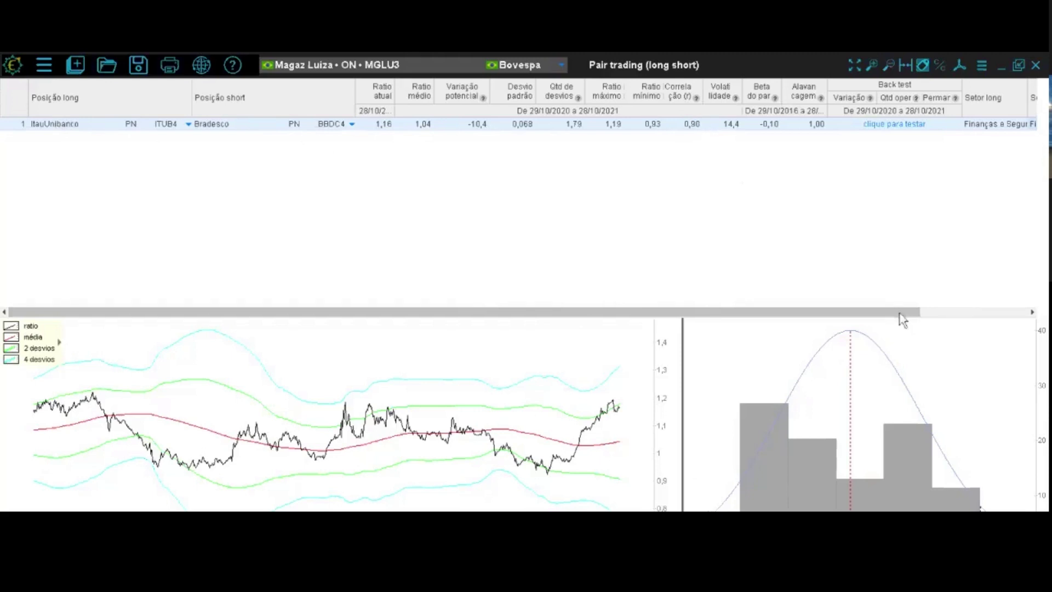
- Run the back test for the ITUB4/BBDC4 pair and review its correlation, back test and sector columns
left_click_drag(902, 312, 947, 319)
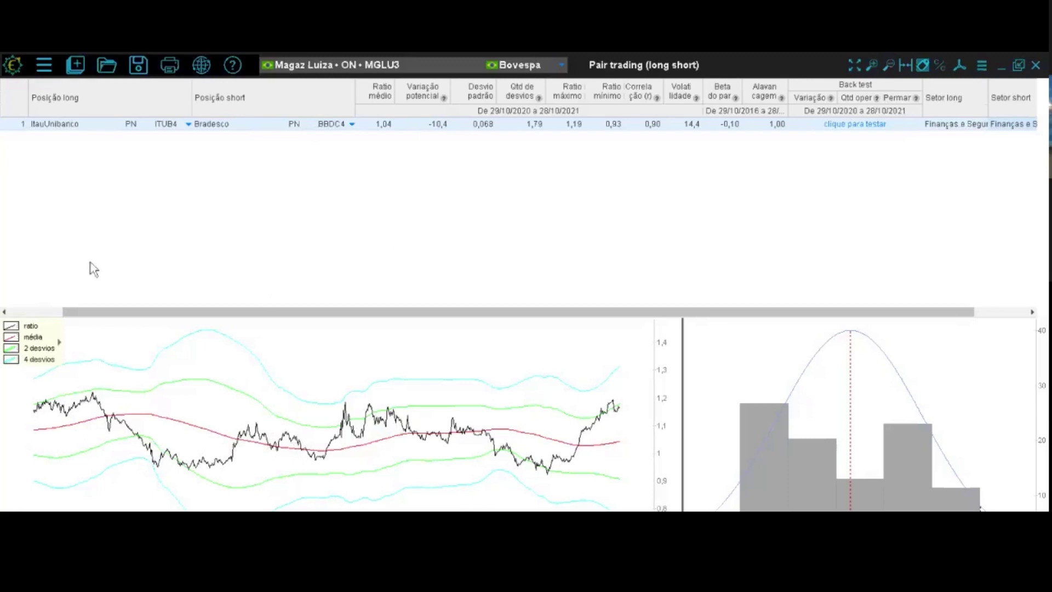
left_click(868, 132)
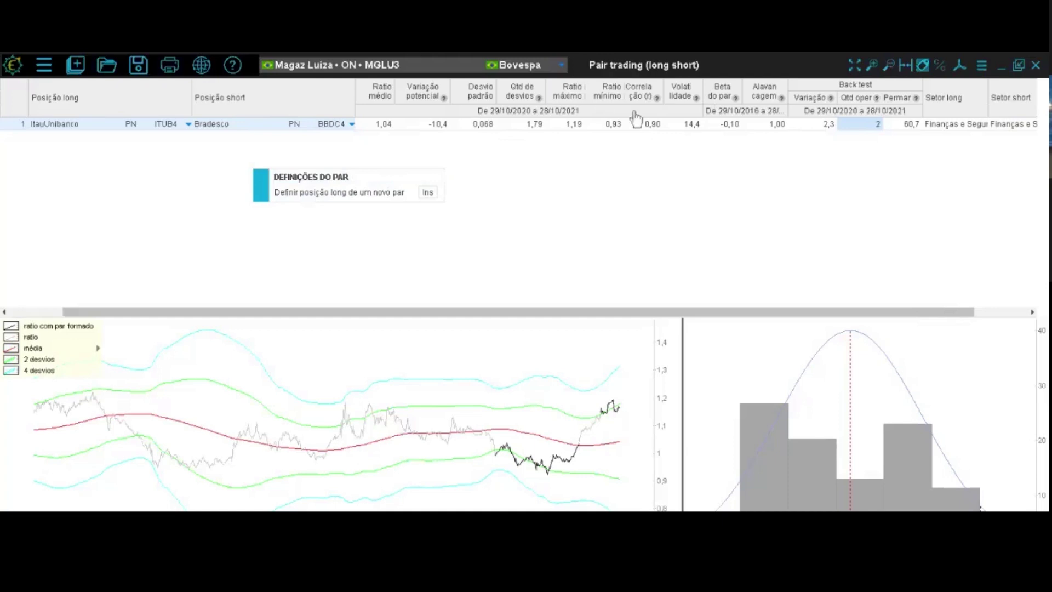
mouse_move(656, 104)
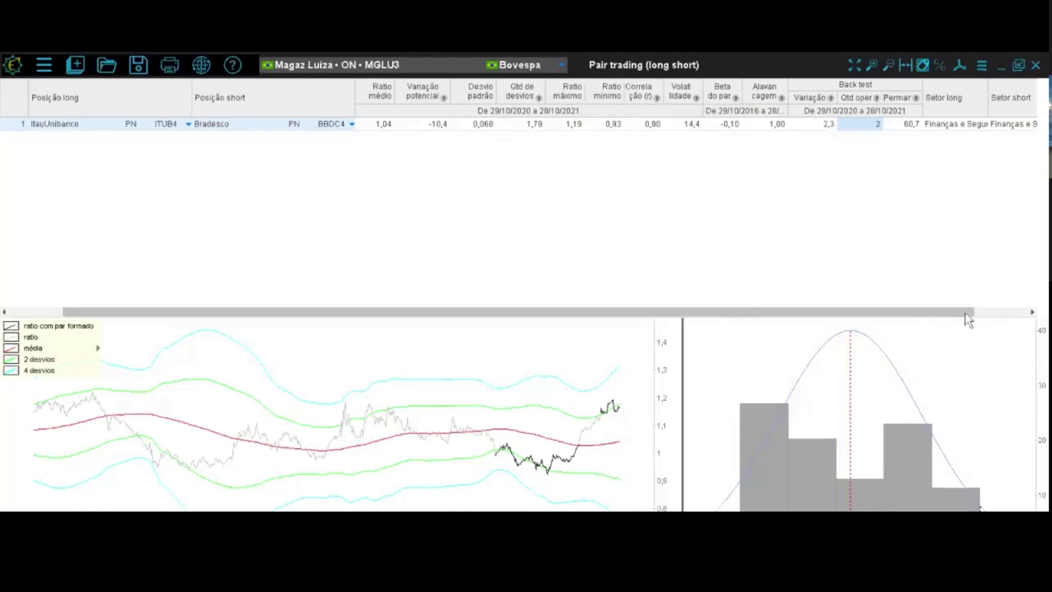
left_click(987, 311)
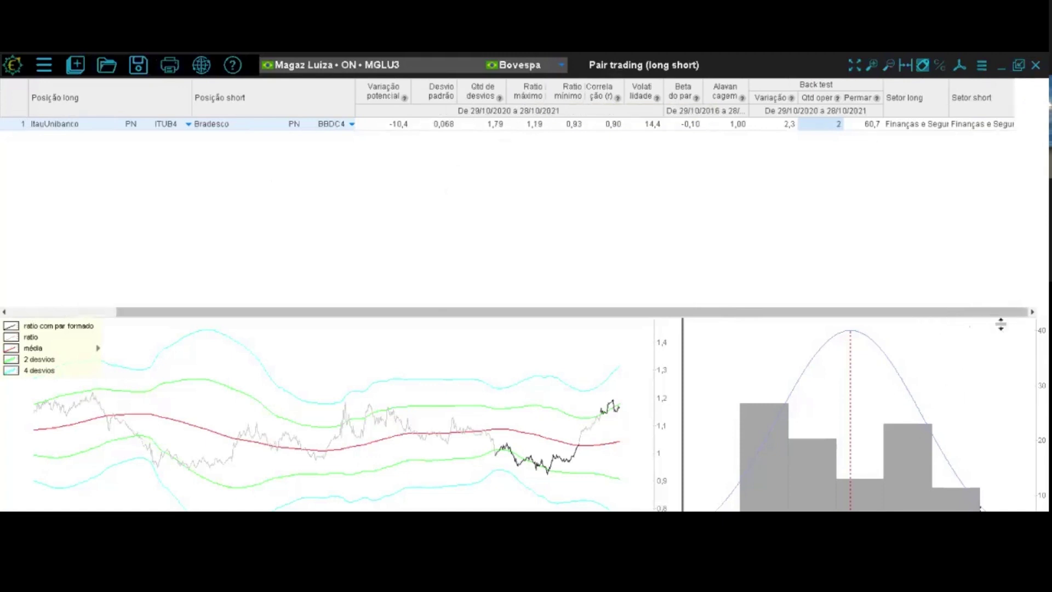
- In the asset pre-selection of the scan parameters, add a Tipo de Ativo column to the long position's asset list
left_click(983, 64)
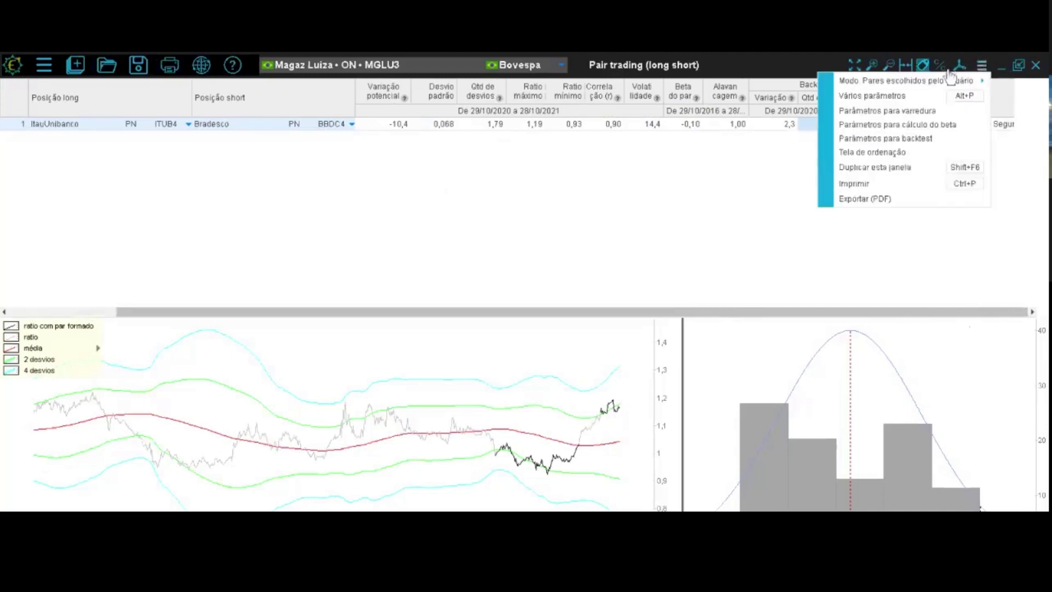
left_click(920, 112)
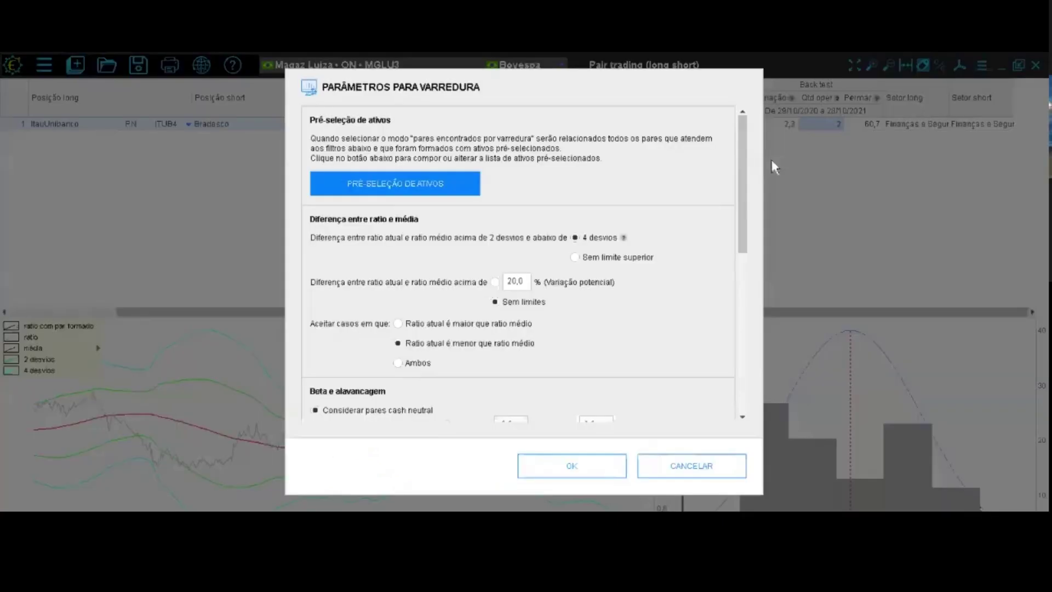
left_click(438, 188)
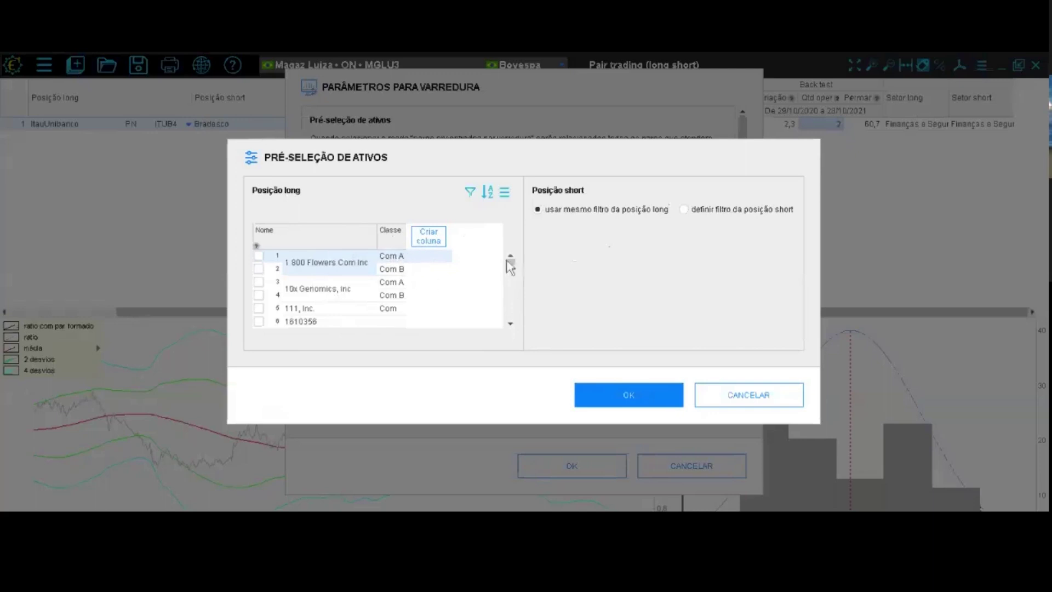
left_click_drag(510, 262, 518, 306)
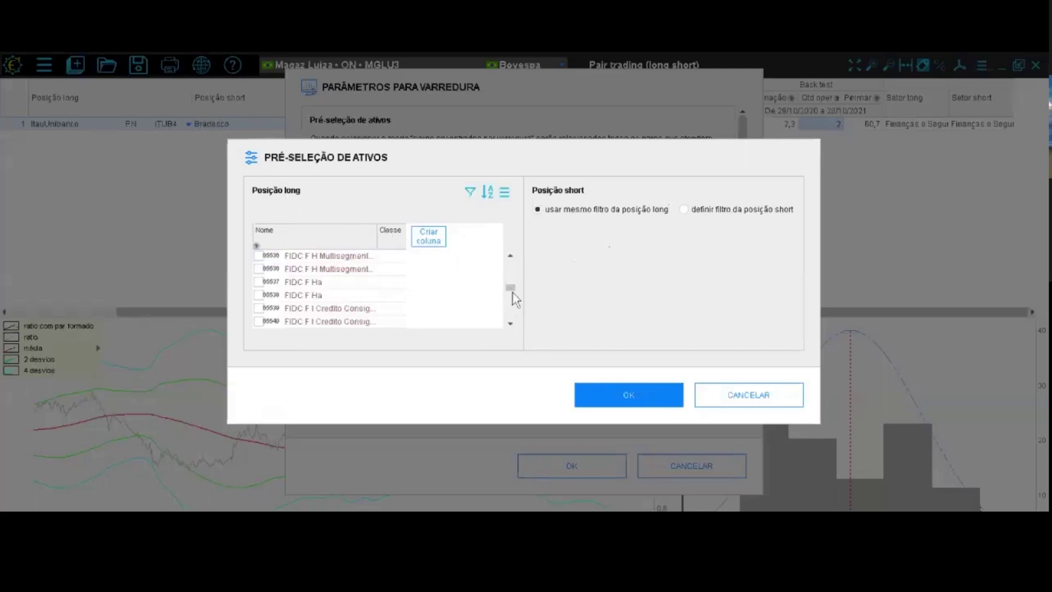
left_click_drag(511, 293, 513, 269)
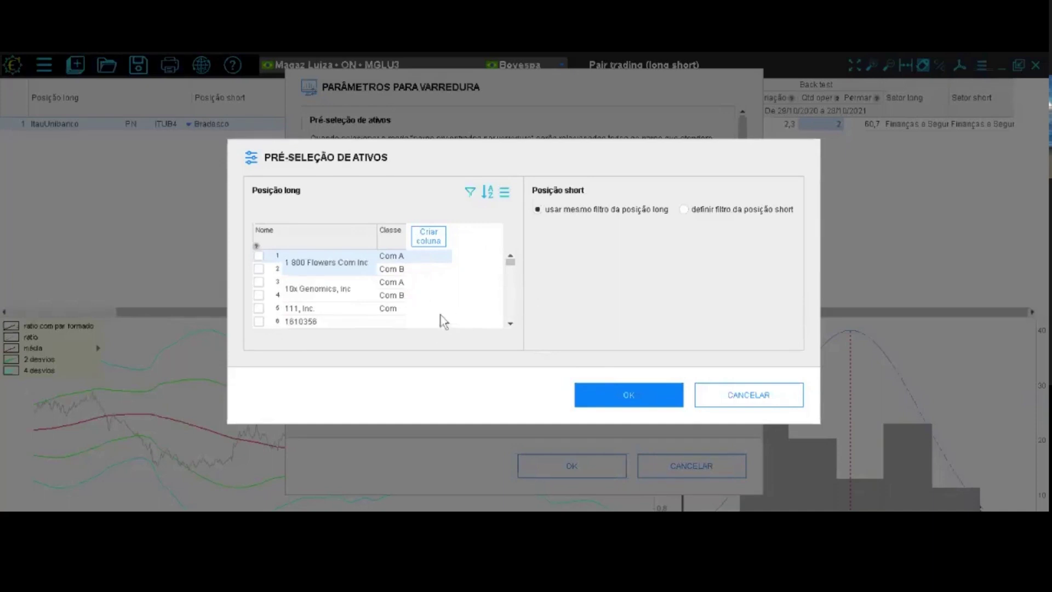
left_click(437, 239)
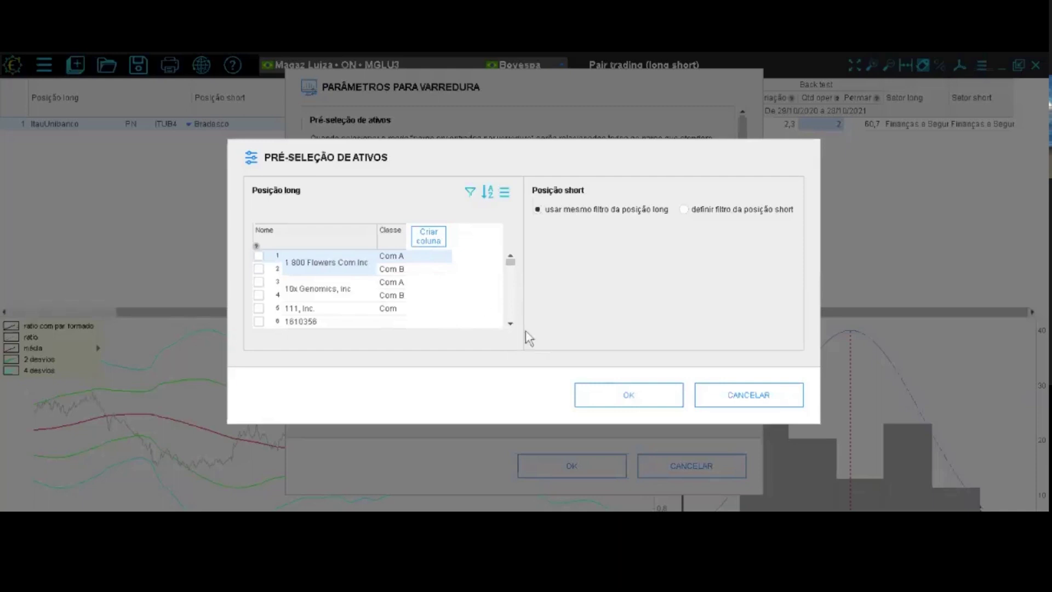
left_click(443, 245)
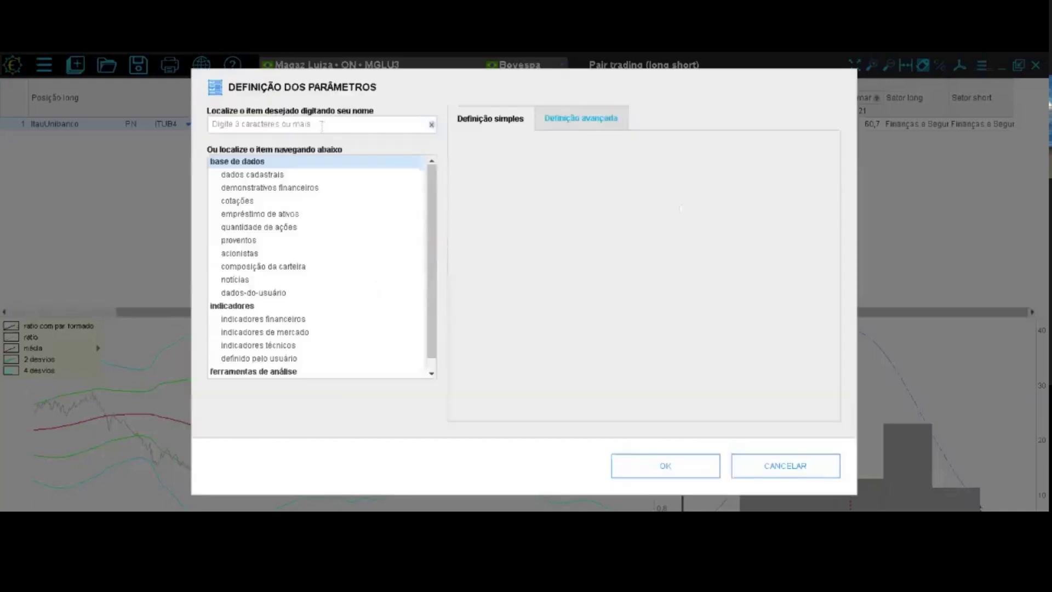
left_click(322, 125)
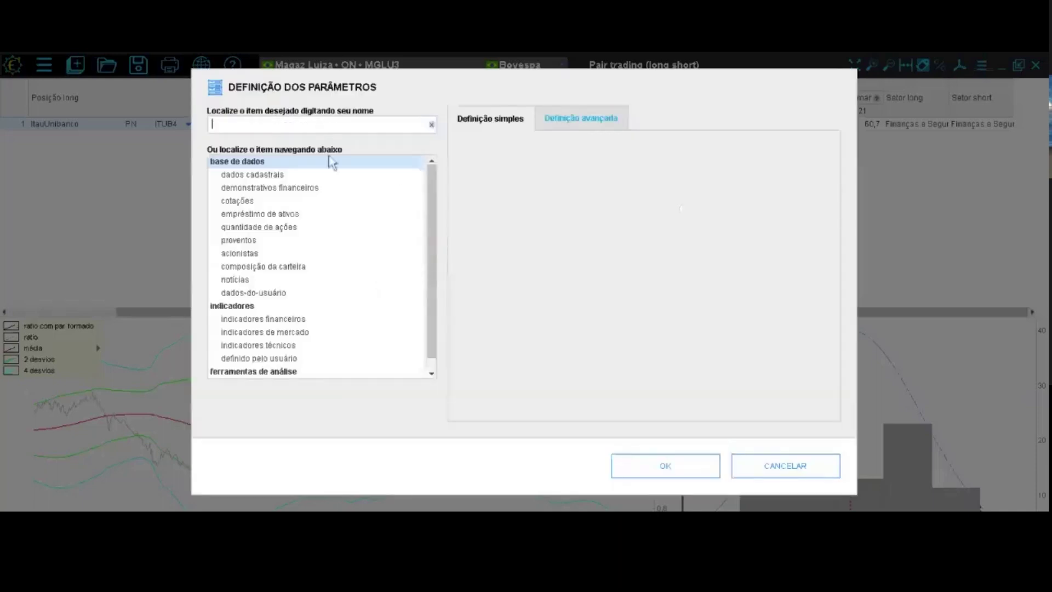
type("tipo de")
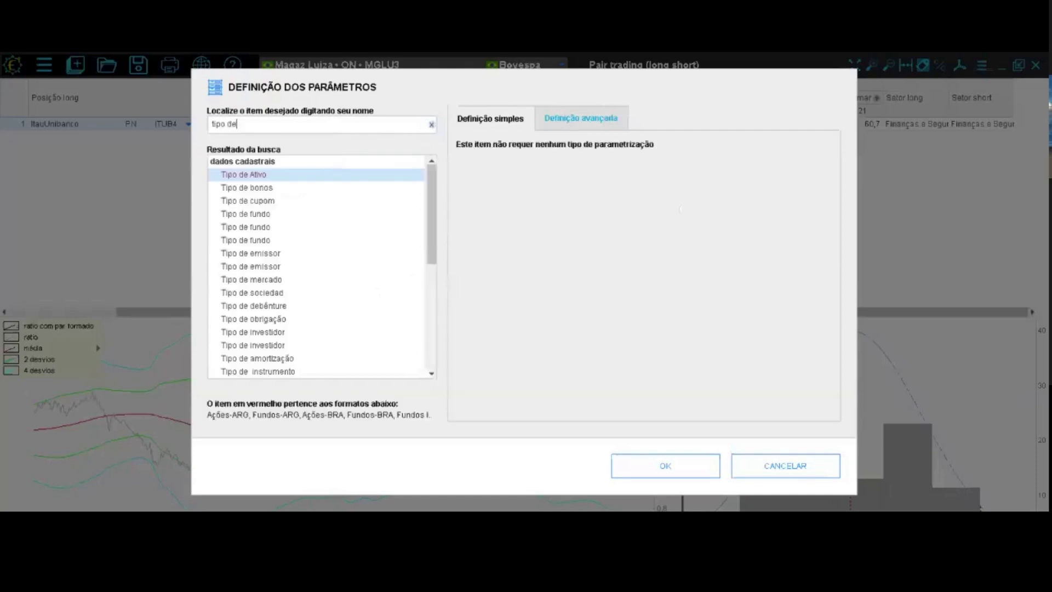
left_click(664, 471)
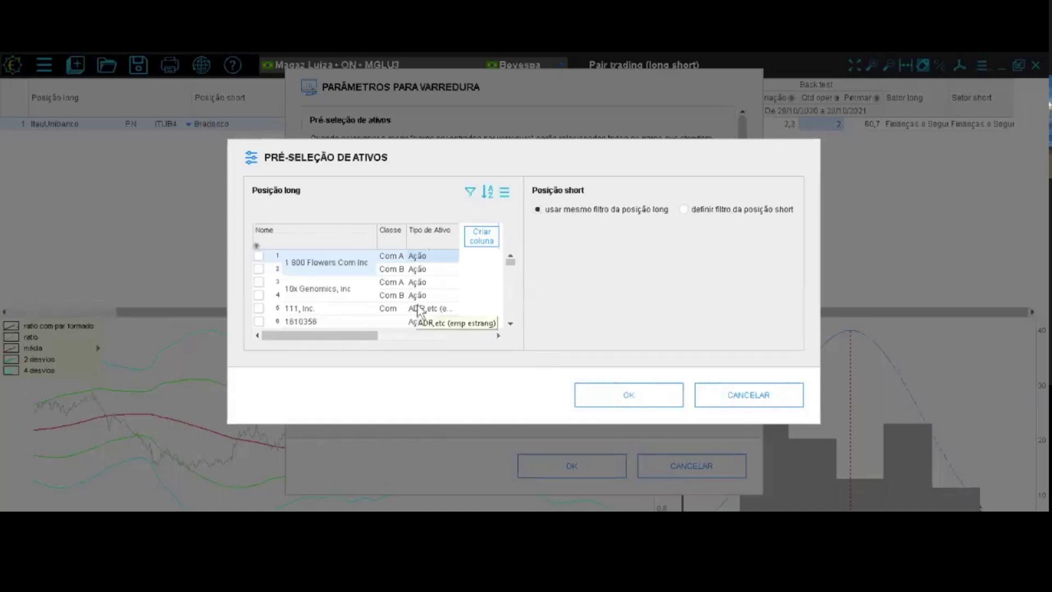
- Add an Ativo / Cancelado column to the long position's asset list
left_click(498, 242)
left_click(284, 124)
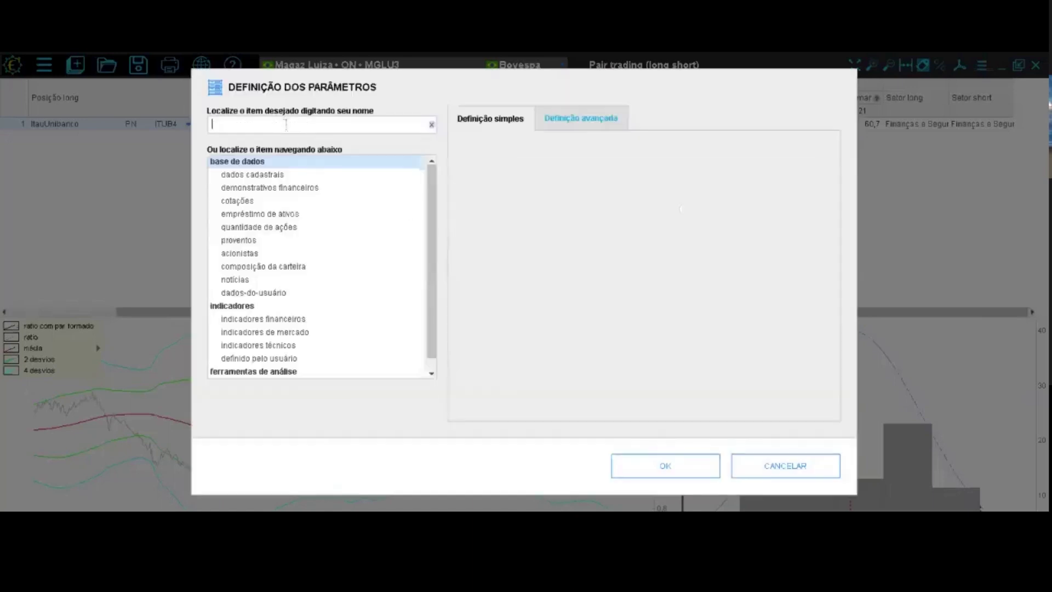
type("ativo ca")
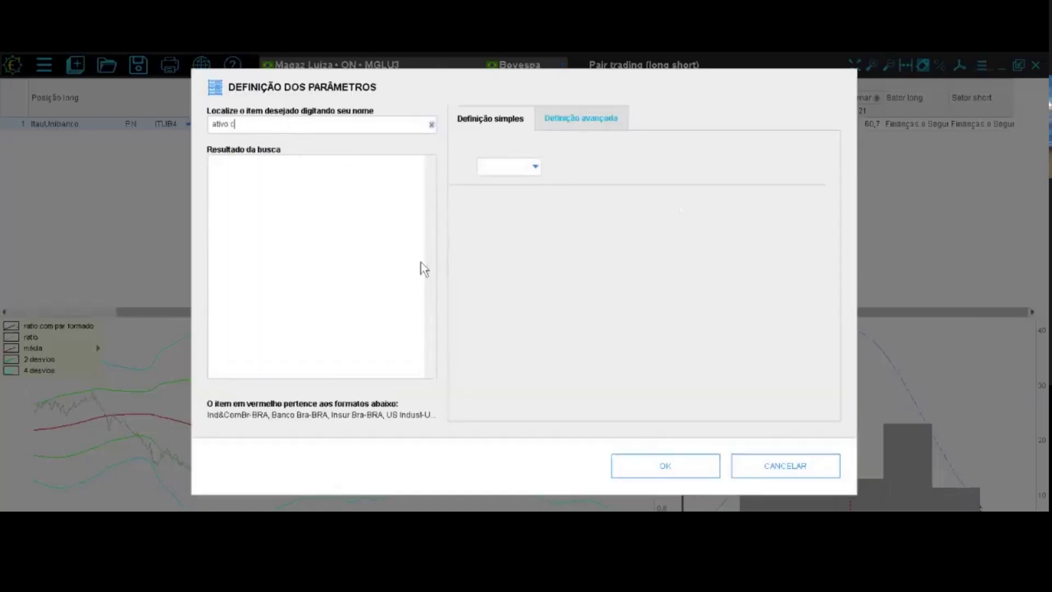
left_click(662, 460)
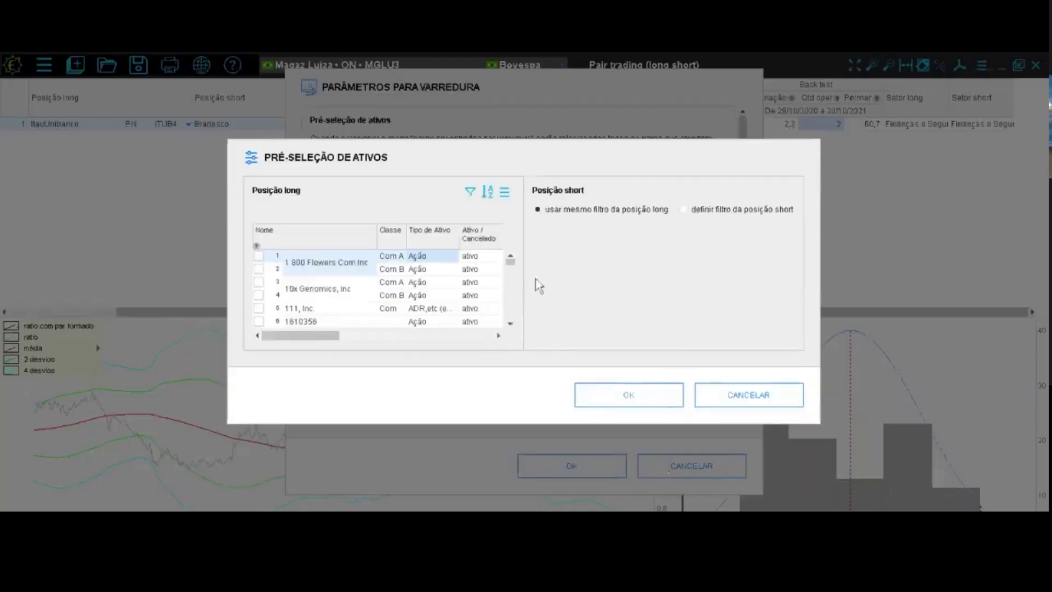
- Add a Bolsa / Fonte column to the long position's asset list
left_click(342, 335)
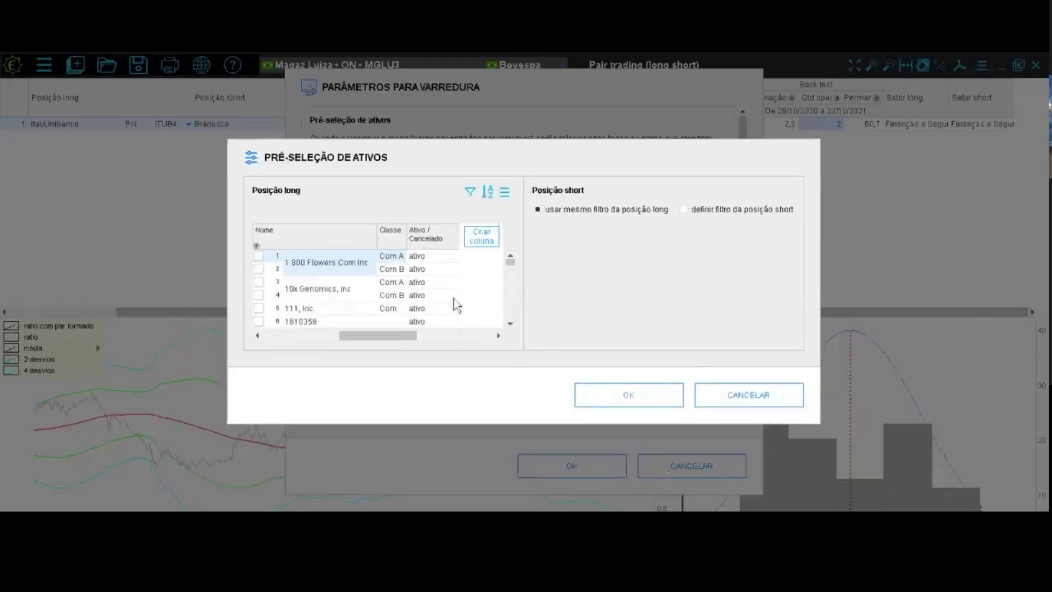
left_click(482, 237)
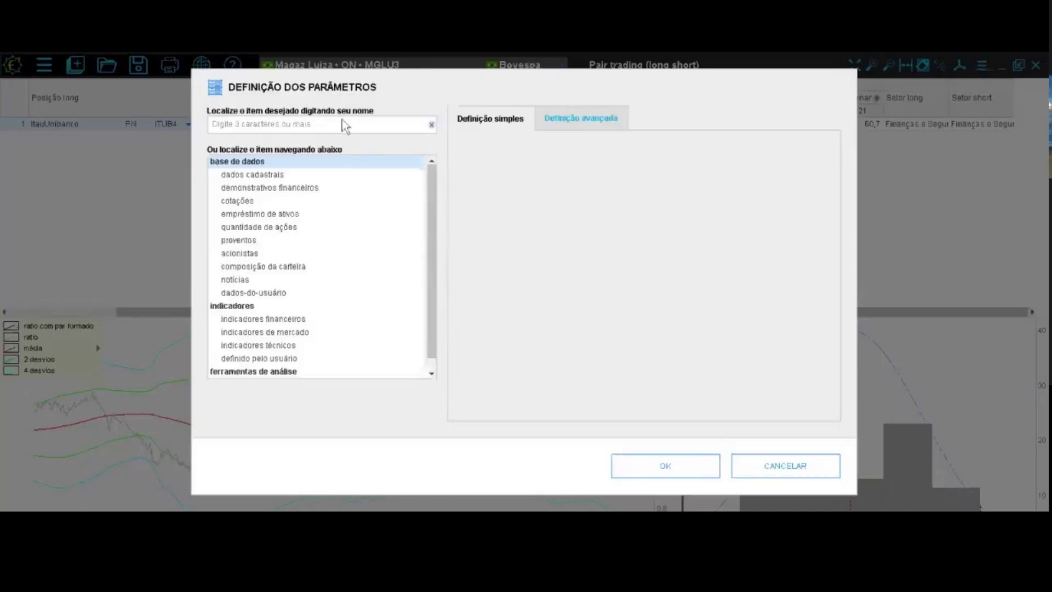
left_click(339, 125)
type("bolsa")
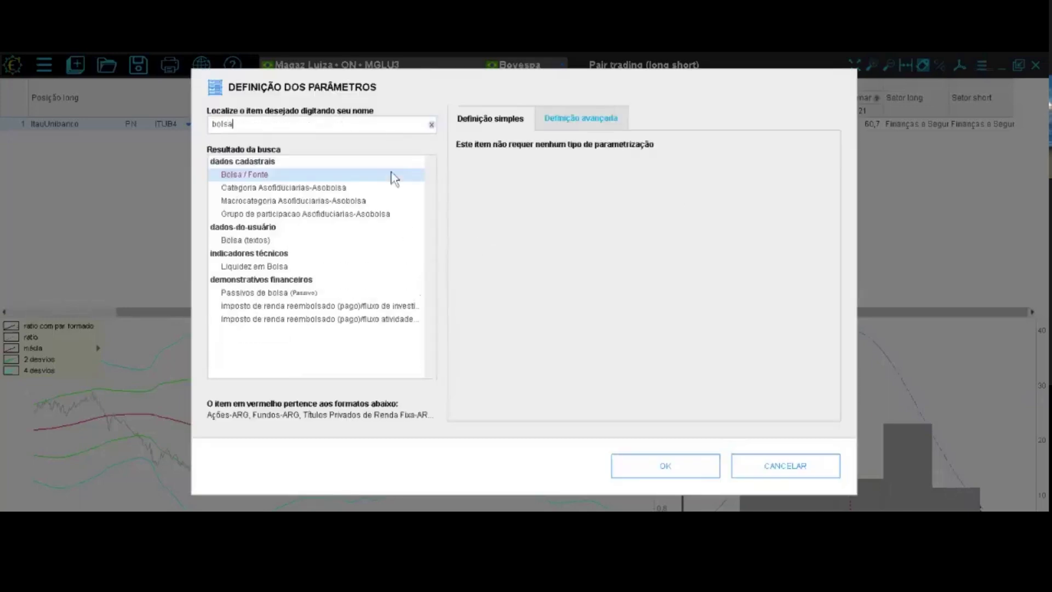
left_click(660, 464)
- Add a Segmento Bovespa column to the long position's asset list
left_click_drag(396, 335, 485, 336)
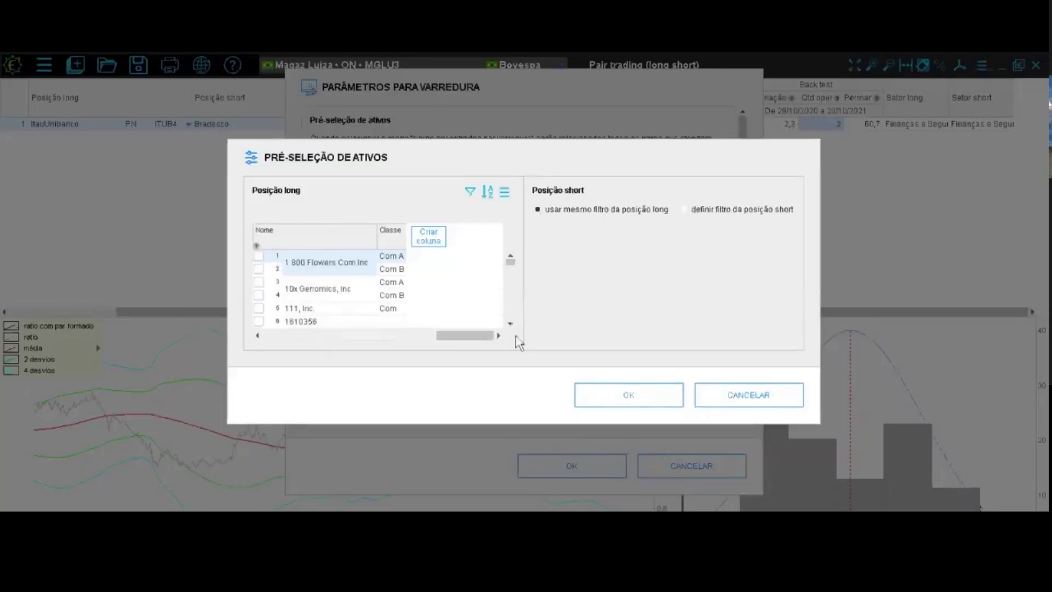
left_click(434, 242)
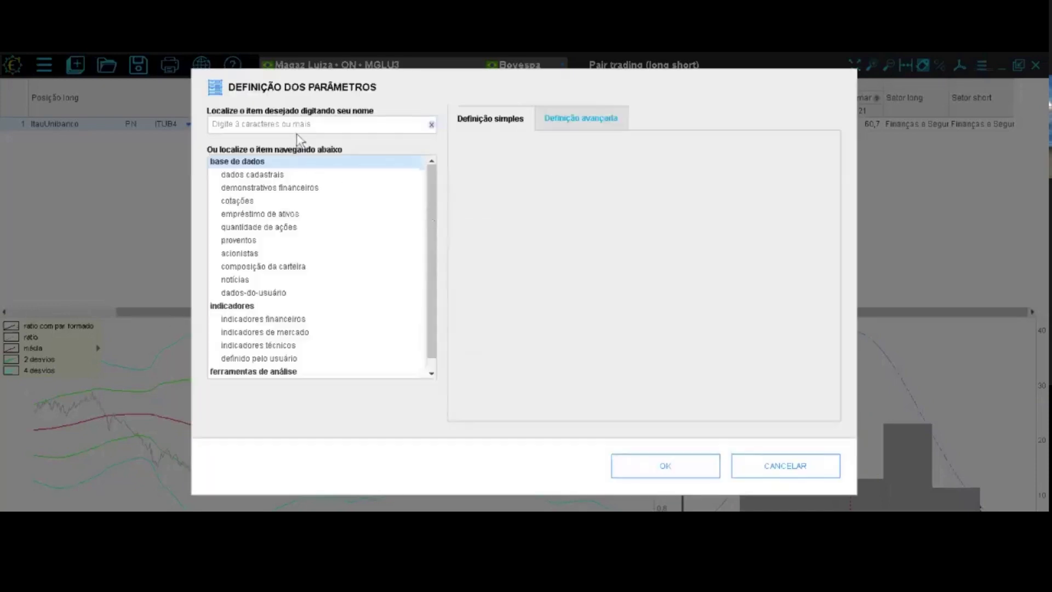
left_click(302, 126)
type("segmento")
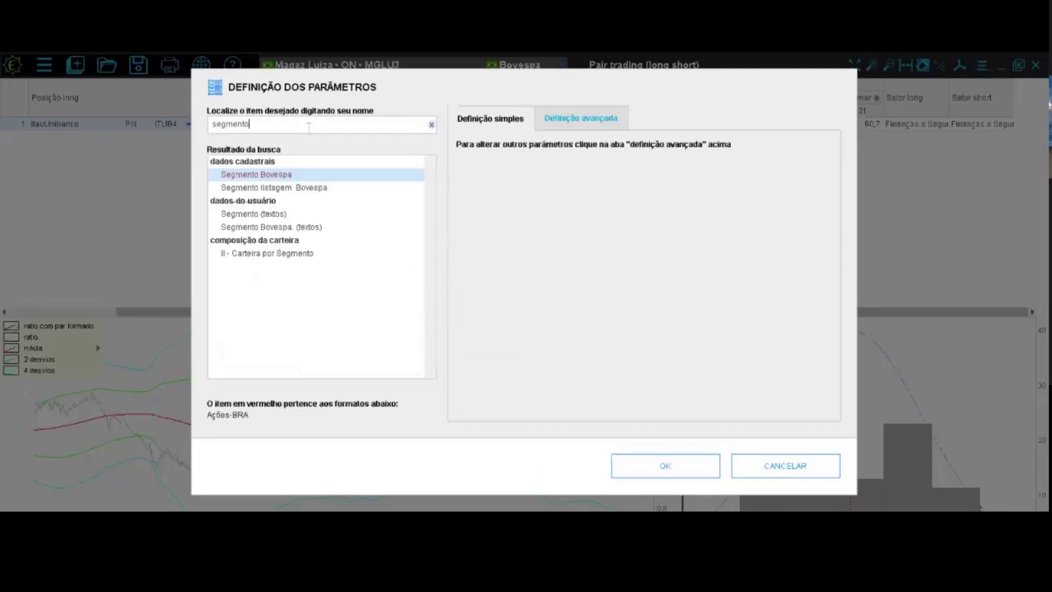
left_click(706, 460)
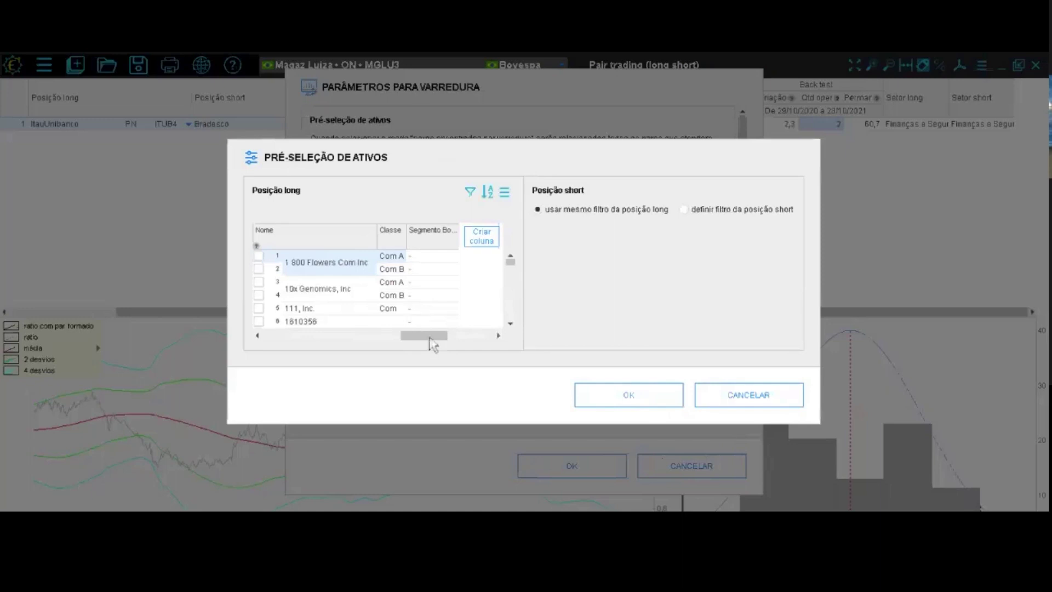
- Filter the long position's assets so that Tipo de Ativo equals Ação
left_click_drag(427, 336, 272, 332)
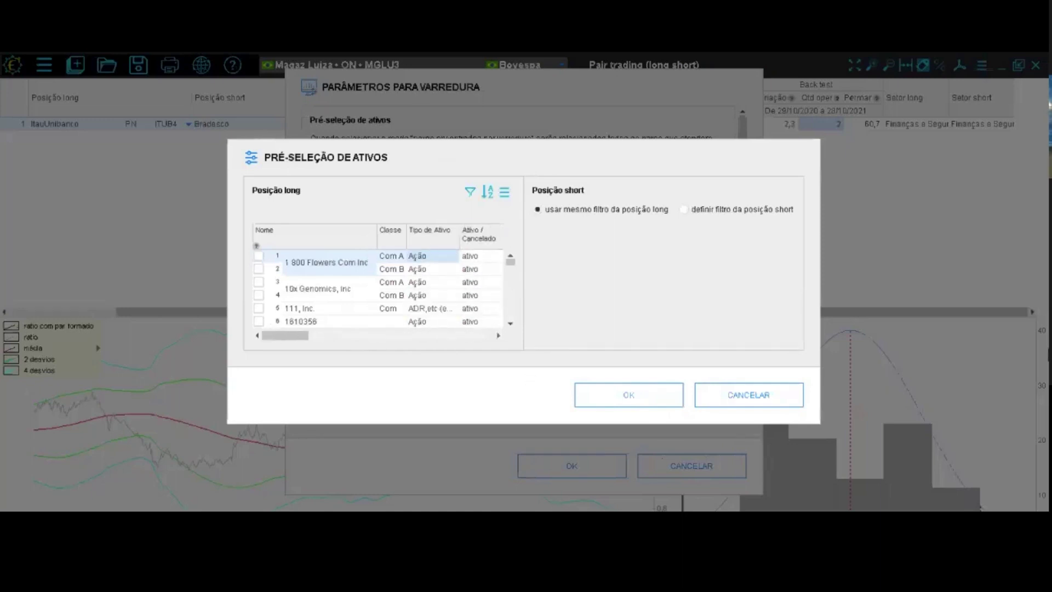
left_click(469, 193)
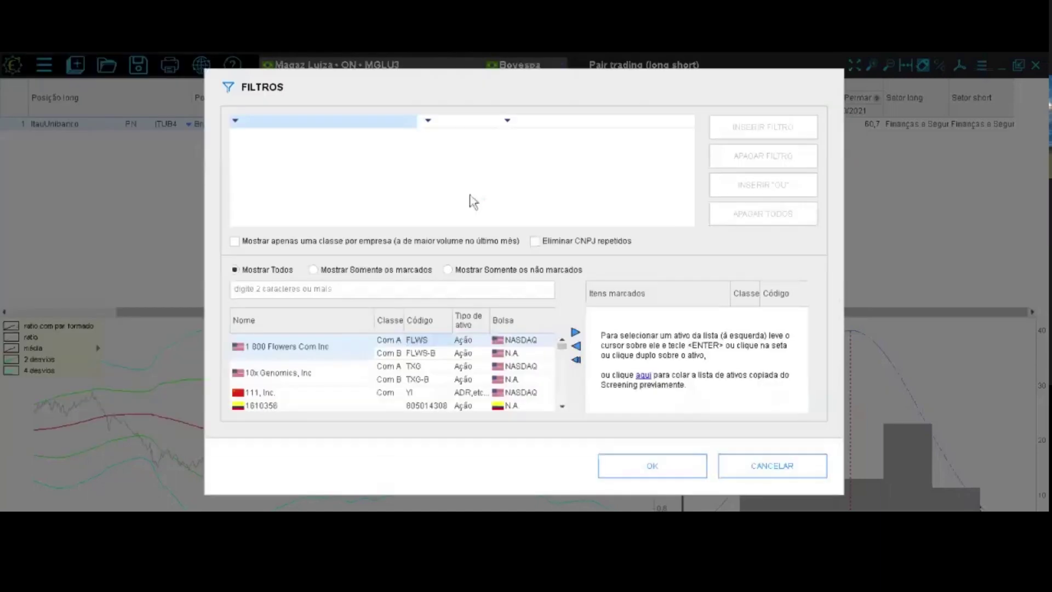
left_click(235, 121)
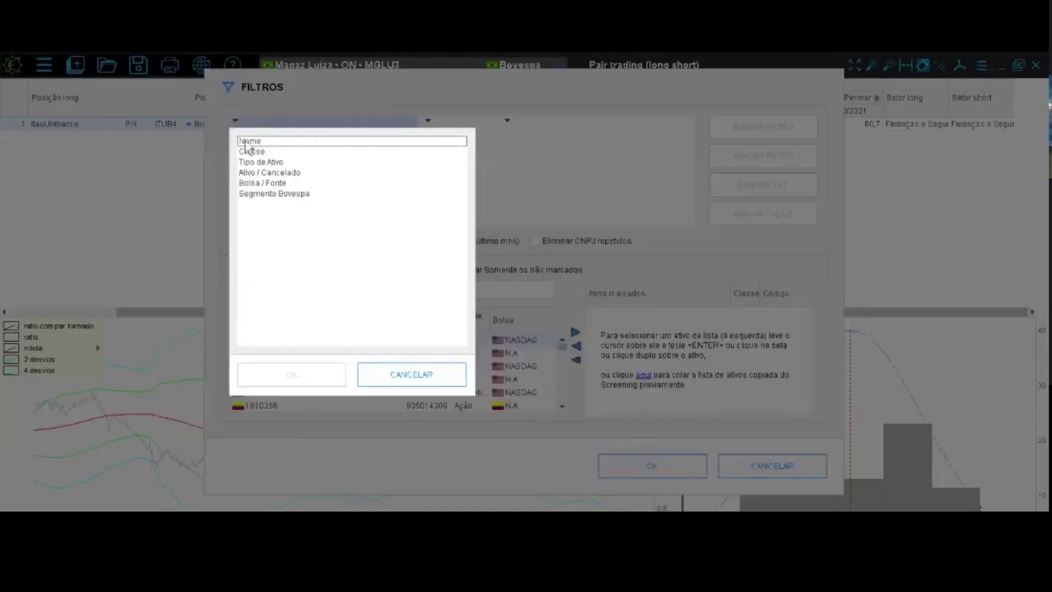
left_click(266, 165)
left_click(312, 383)
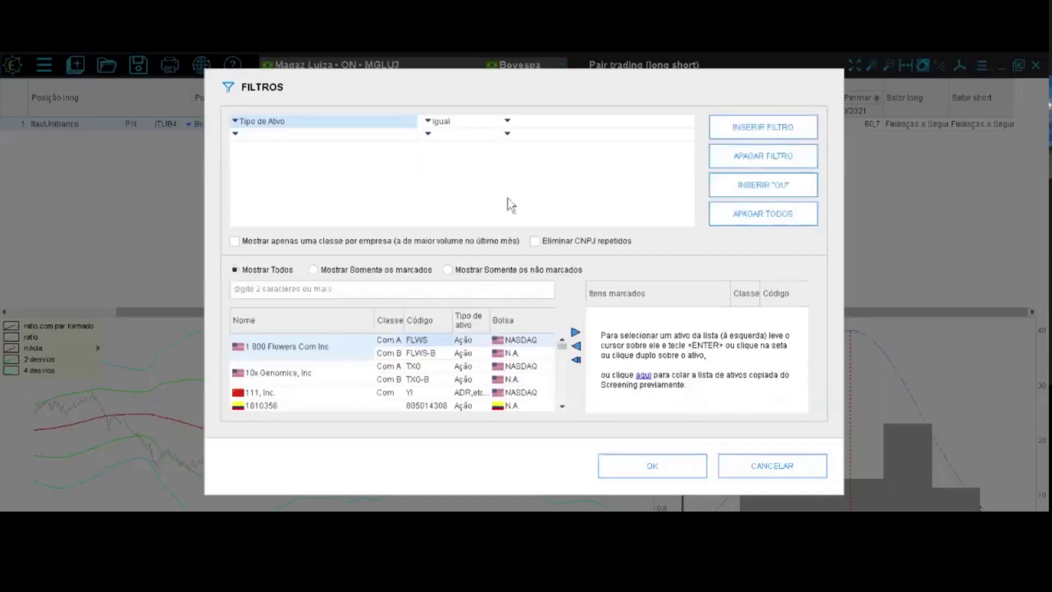
left_click(506, 121)
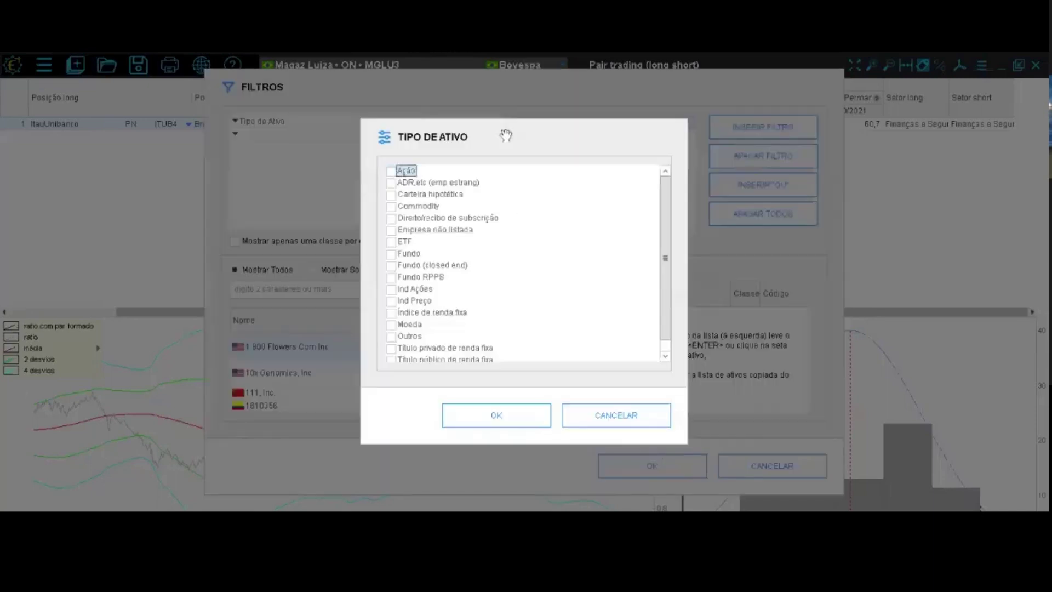
left_click(402, 172)
left_click(493, 410)
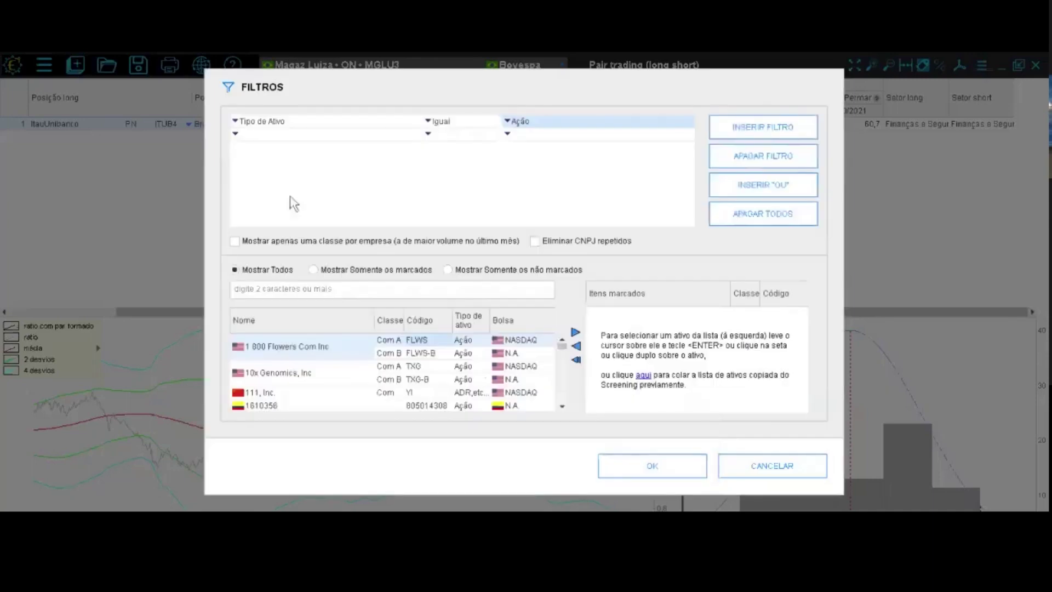
- Add a second filter condition requiring Ativo / Cancelado to equal ativo
left_click(240, 135)
left_click(278, 188)
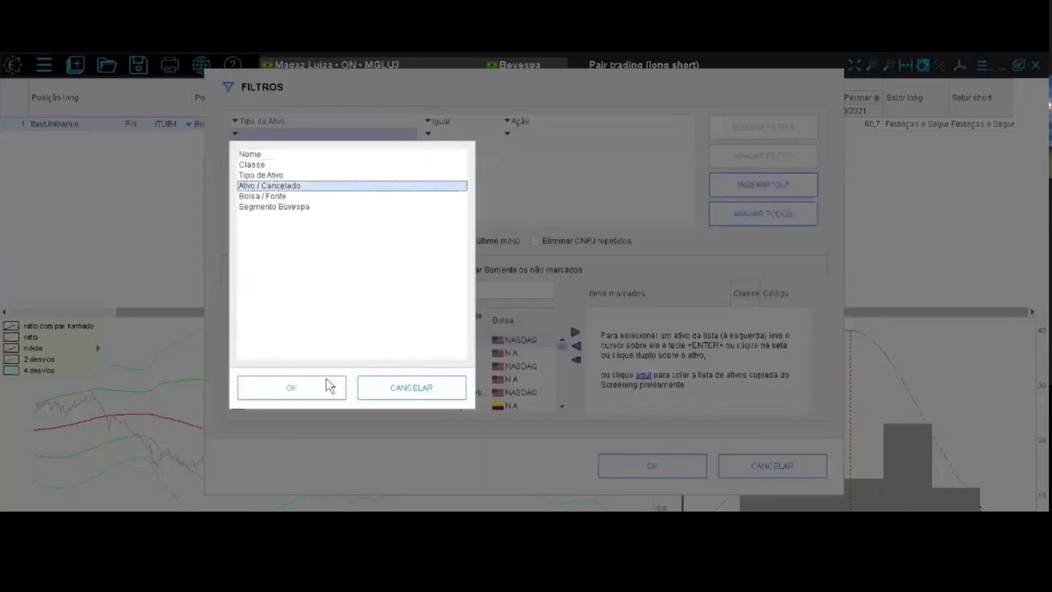
left_click(326, 384)
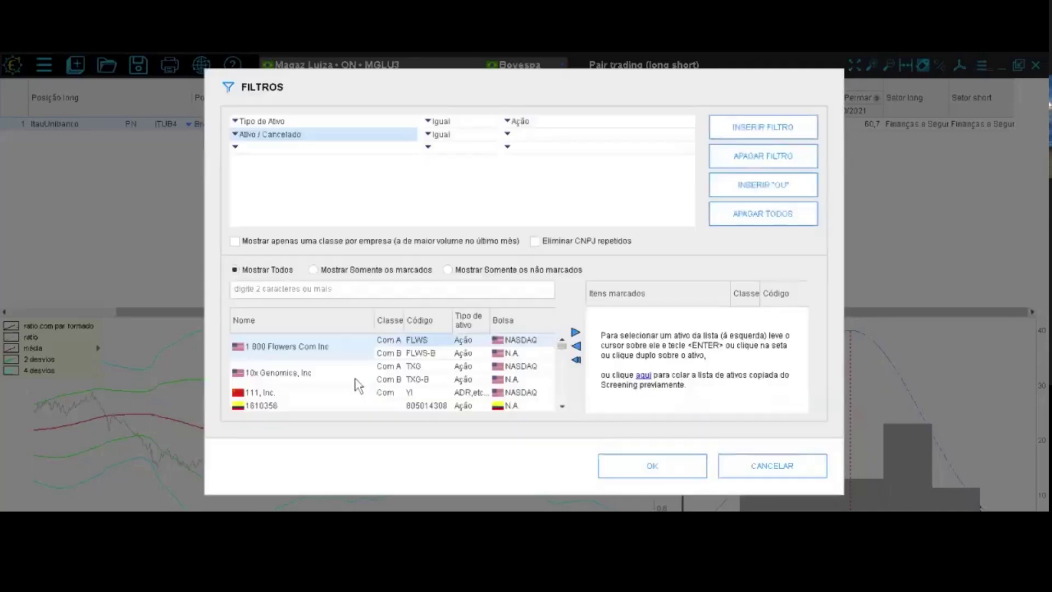
left_click(508, 136)
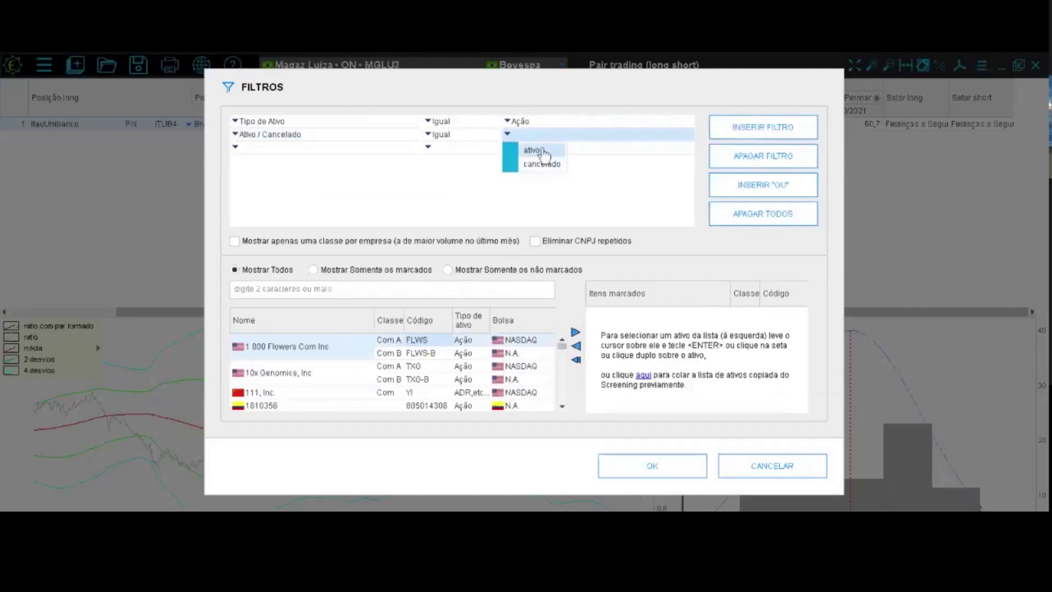
- Add a third filter condition requiring Bolsa / Fonte to equal Bovespa
left_click(240, 149)
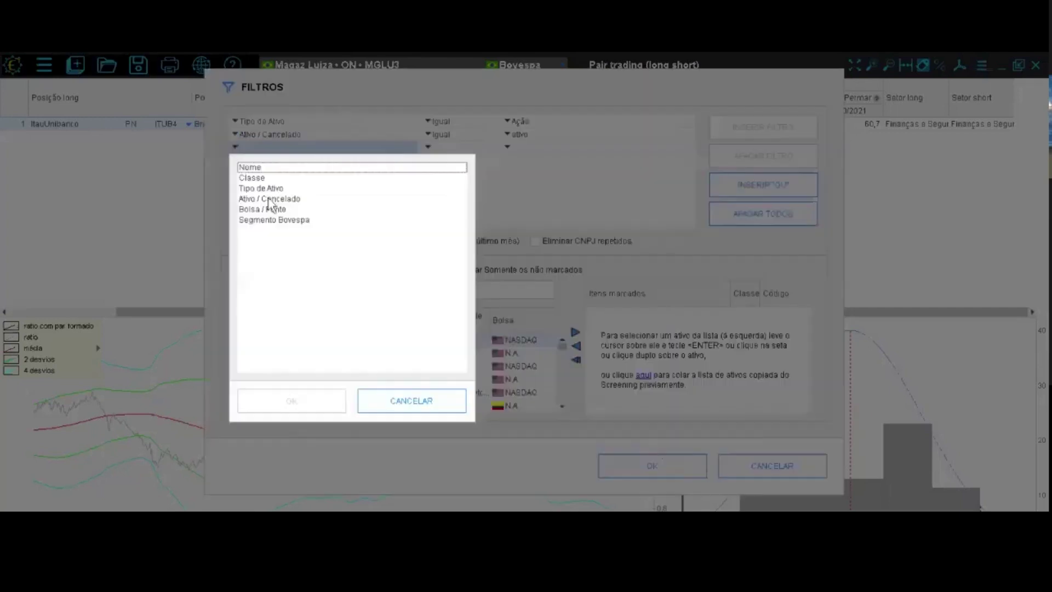
left_click(278, 218)
left_click(279, 212)
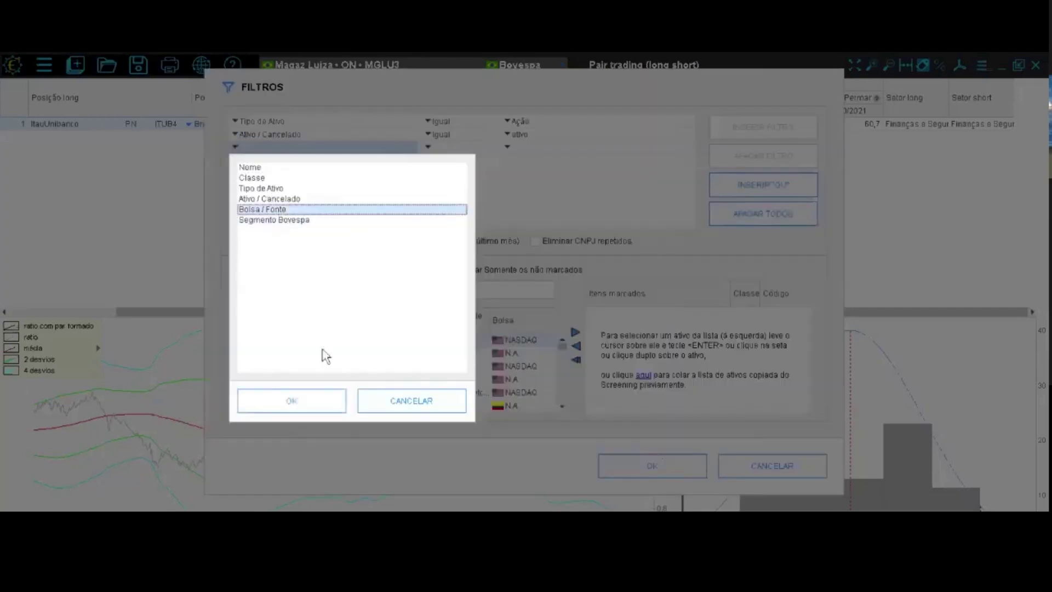
left_click(293, 399)
left_click(507, 150)
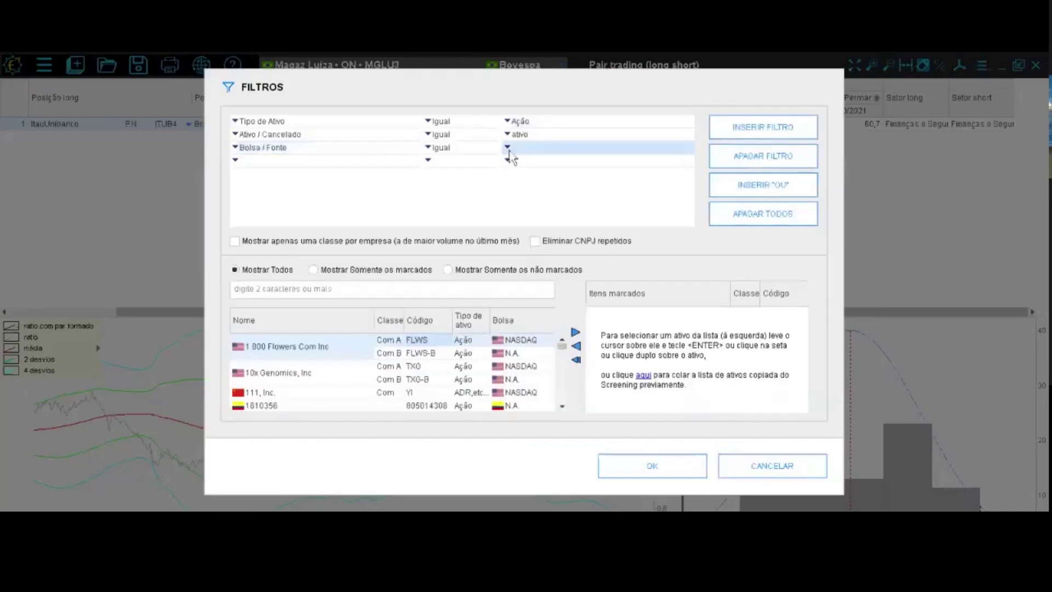
left_click(445, 195)
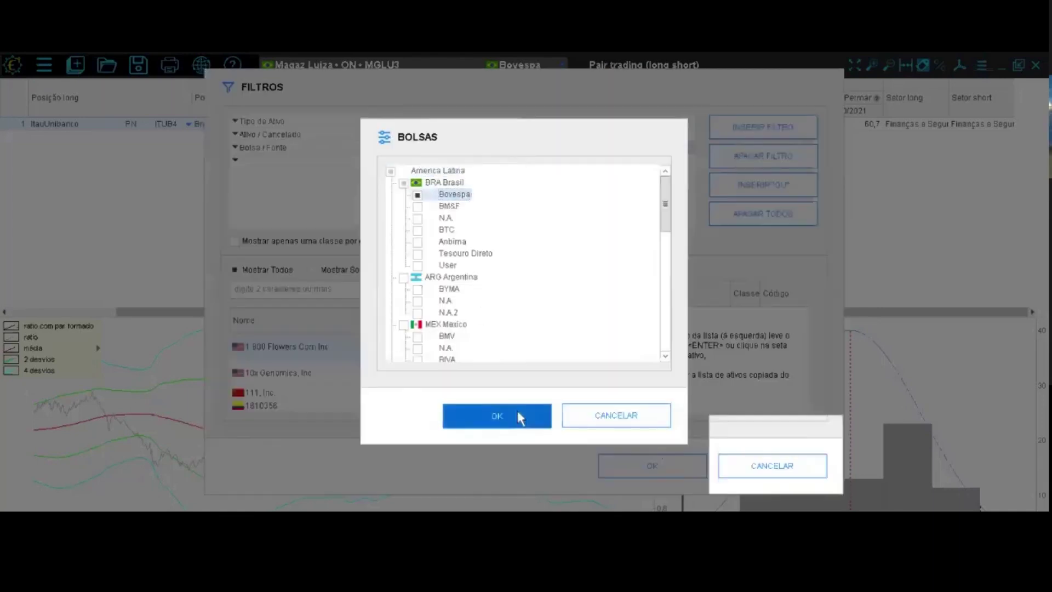
left_click(517, 412)
- Add a fourth condition requiring Segmento Bovespa to equal Energia elétrica, and apply the filters to the long position's list
left_click(239, 162)
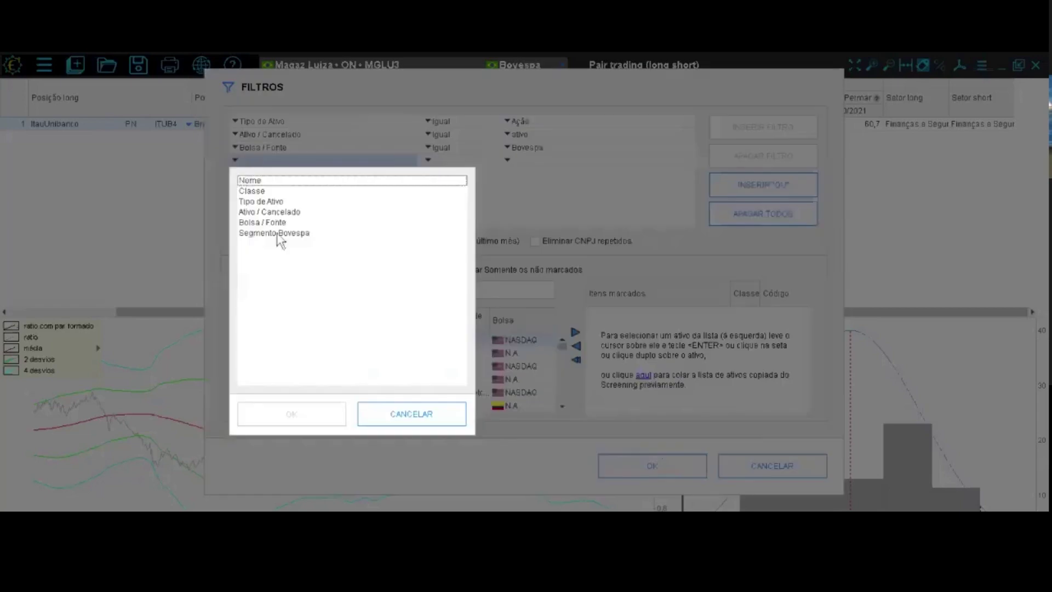
left_click(278, 234)
left_click(326, 413)
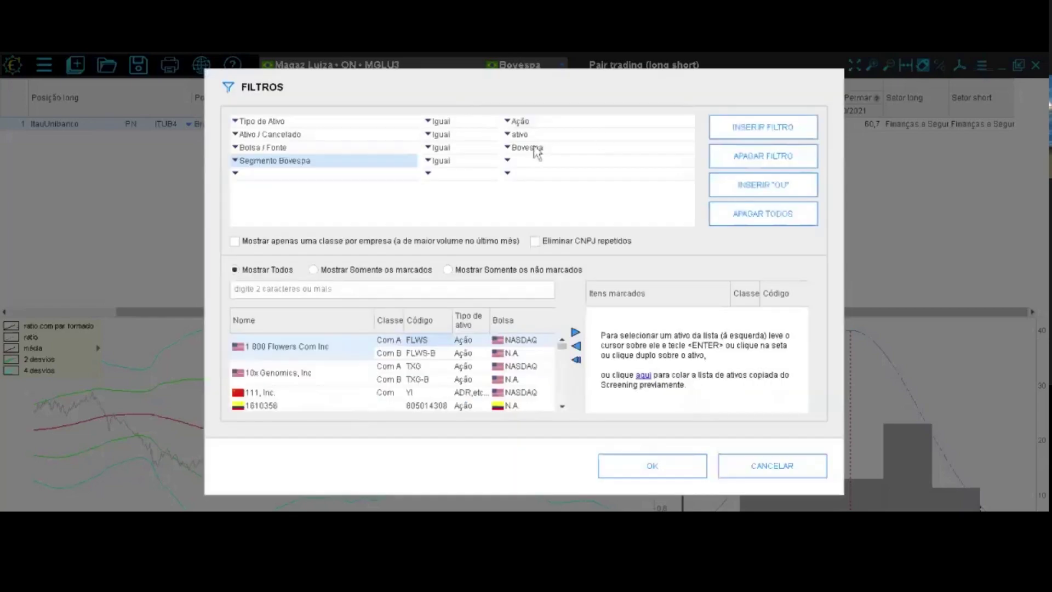
left_click(509, 161)
left_click_drag(665, 191, 664, 221)
left_click(417, 267)
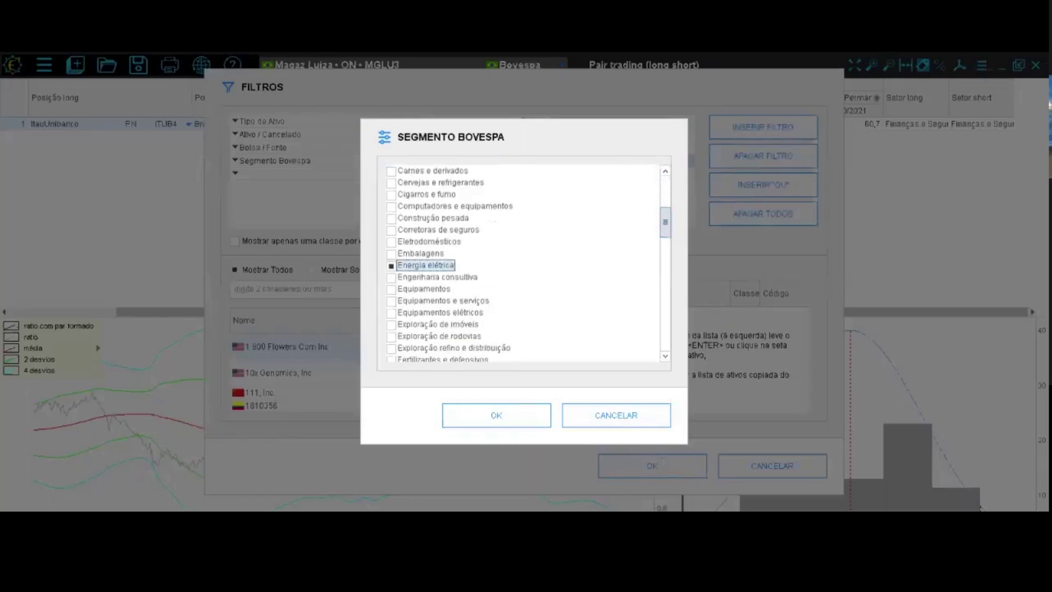
left_click(510, 426)
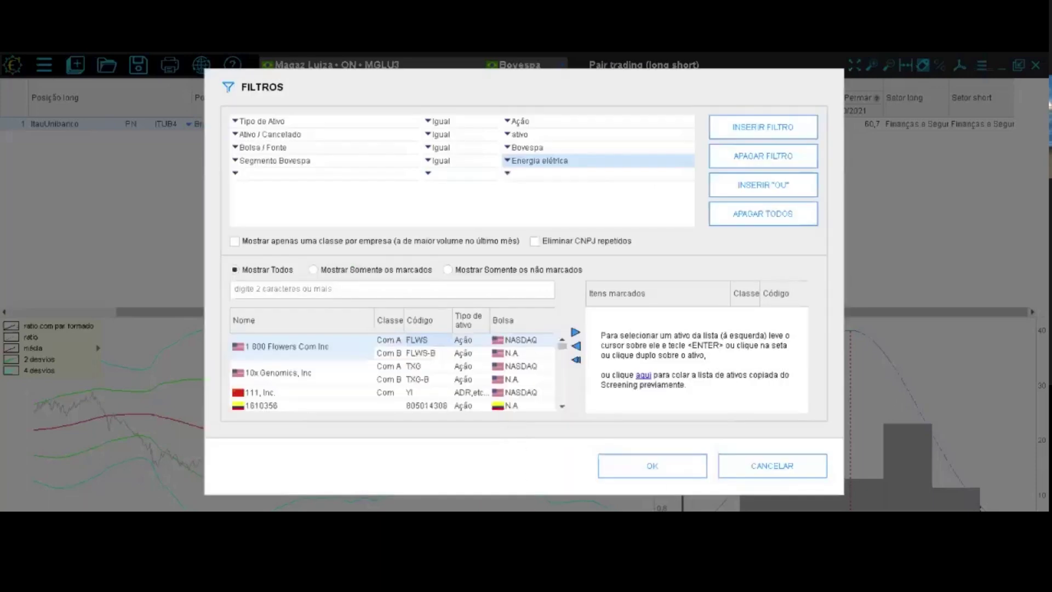
left_click(671, 468)
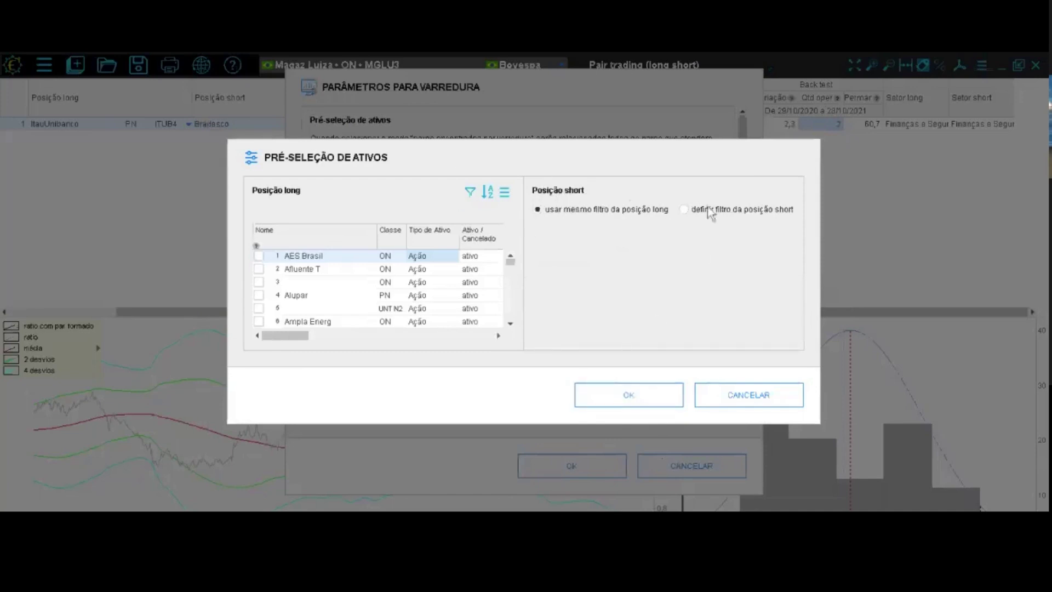
- Give the short position its own filter, then accept the asset pre-selection and the remaining scan parameters as they are
left_click(688, 210)
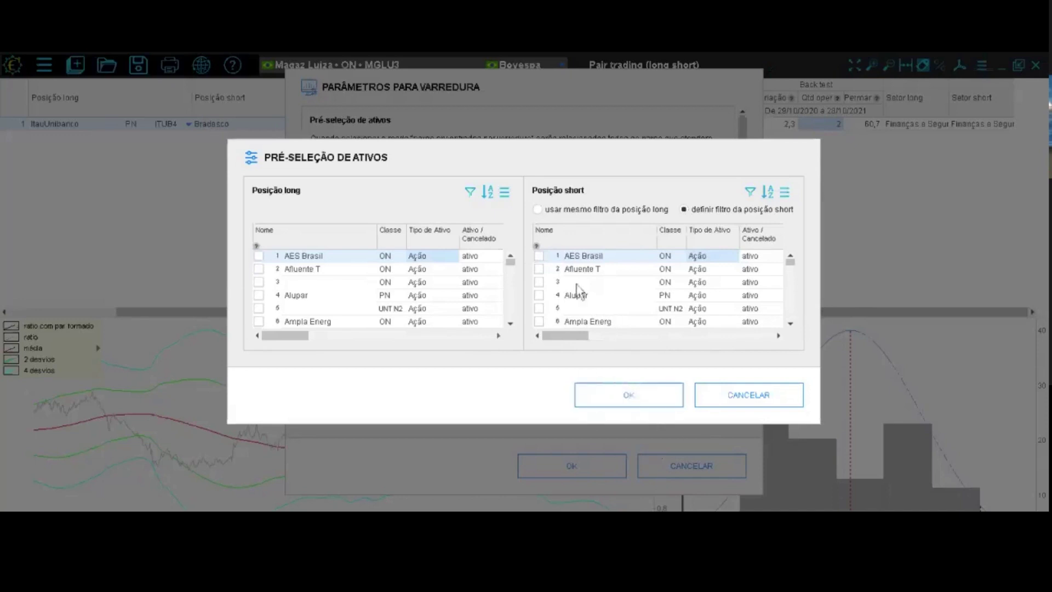
left_click(636, 403)
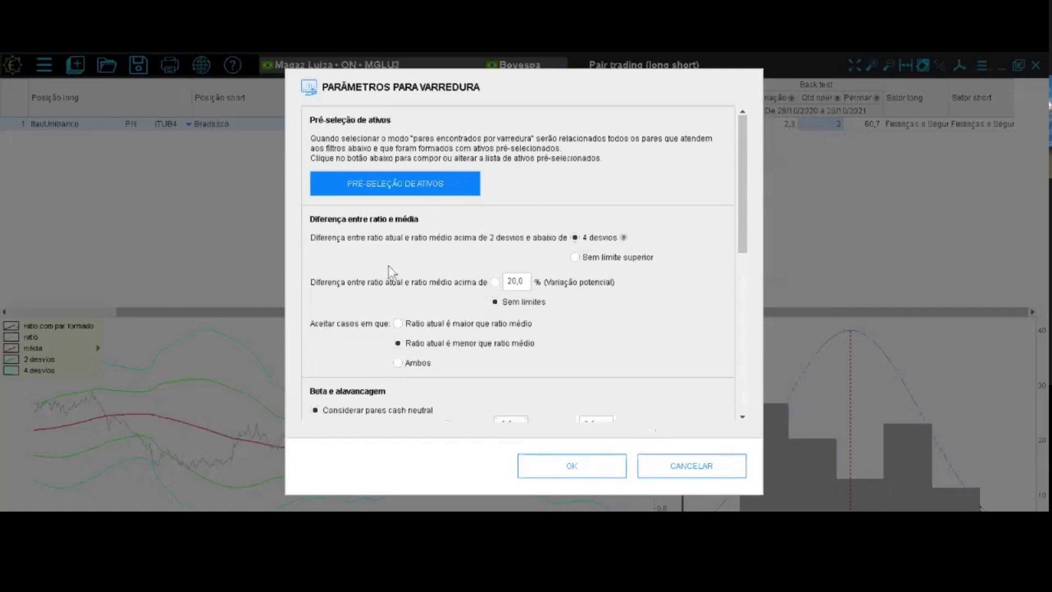
left_click_drag(744, 221, 745, 394)
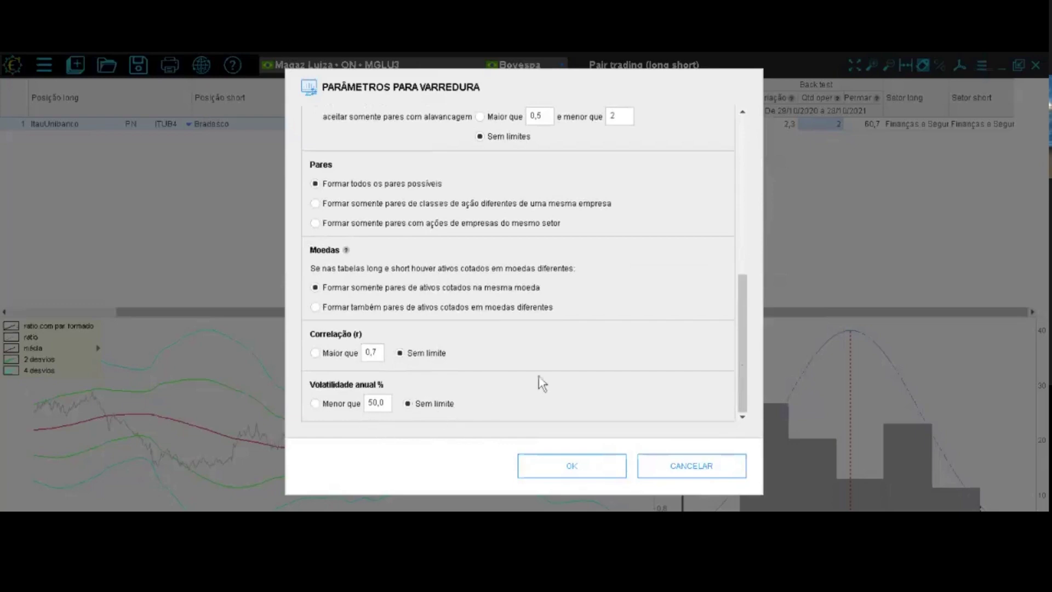
left_click(590, 465)
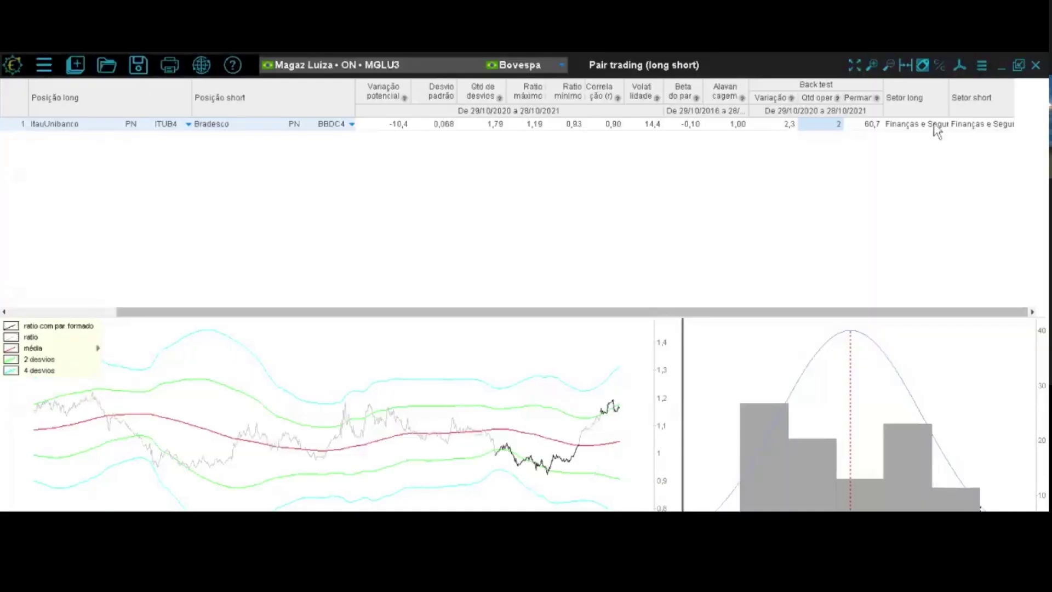
- Switch the pair trading mode to Pares encontrados por varredura
left_click(980, 67)
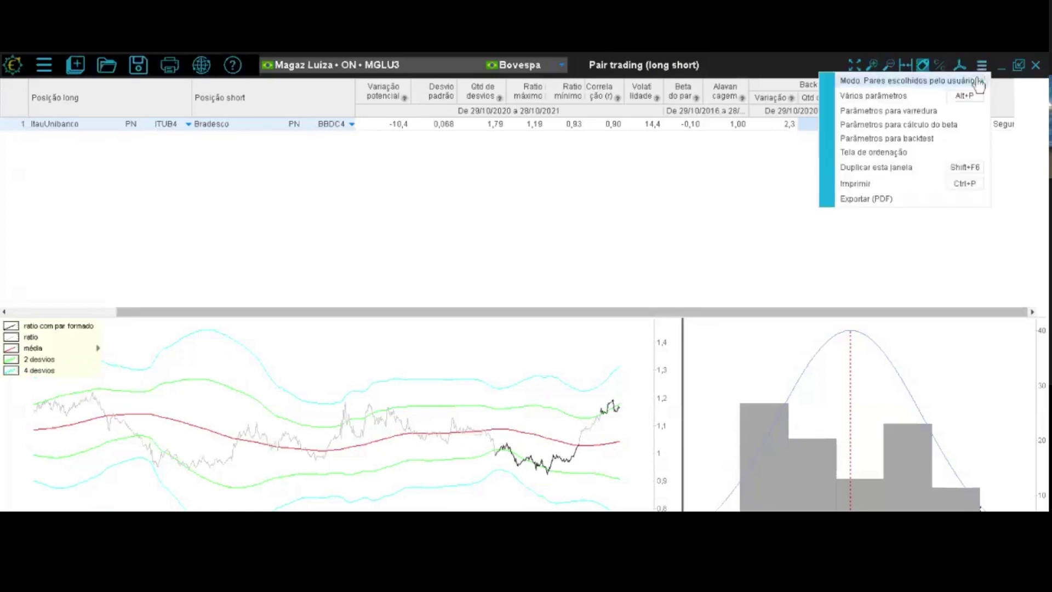
mouse_move(896, 84)
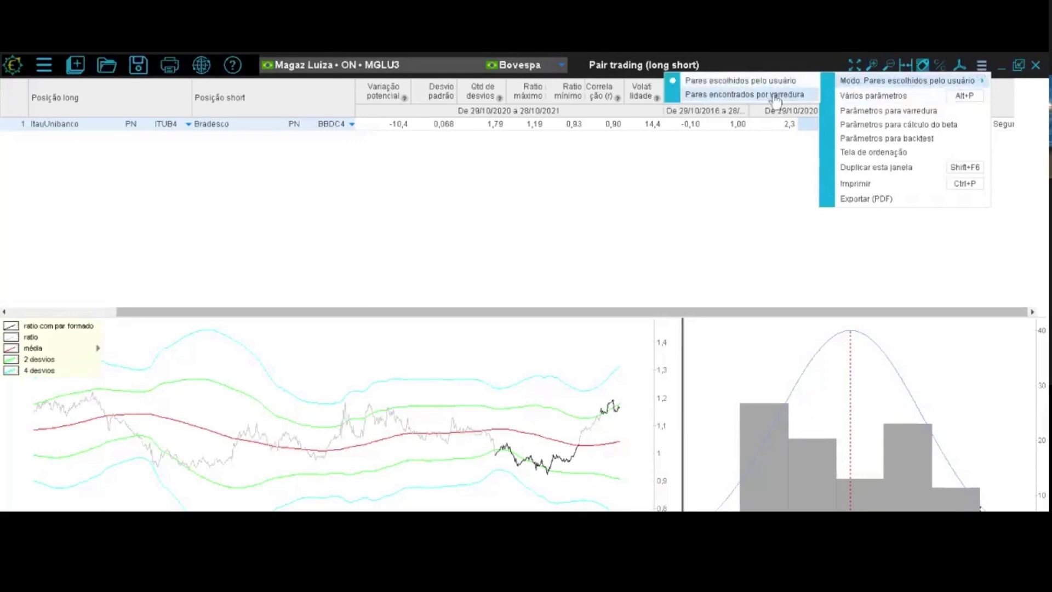
left_click(712, 95)
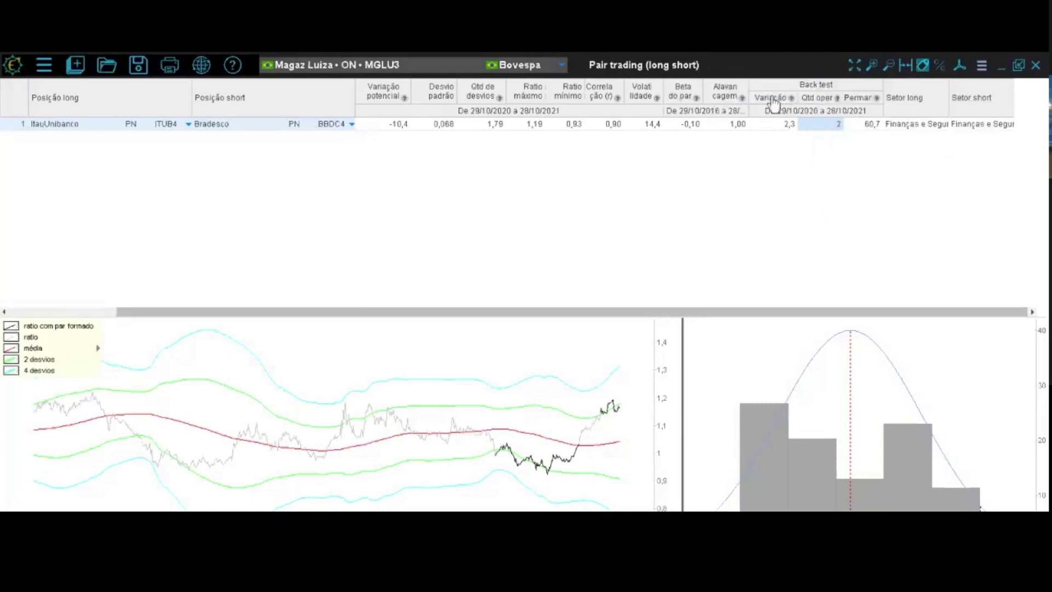
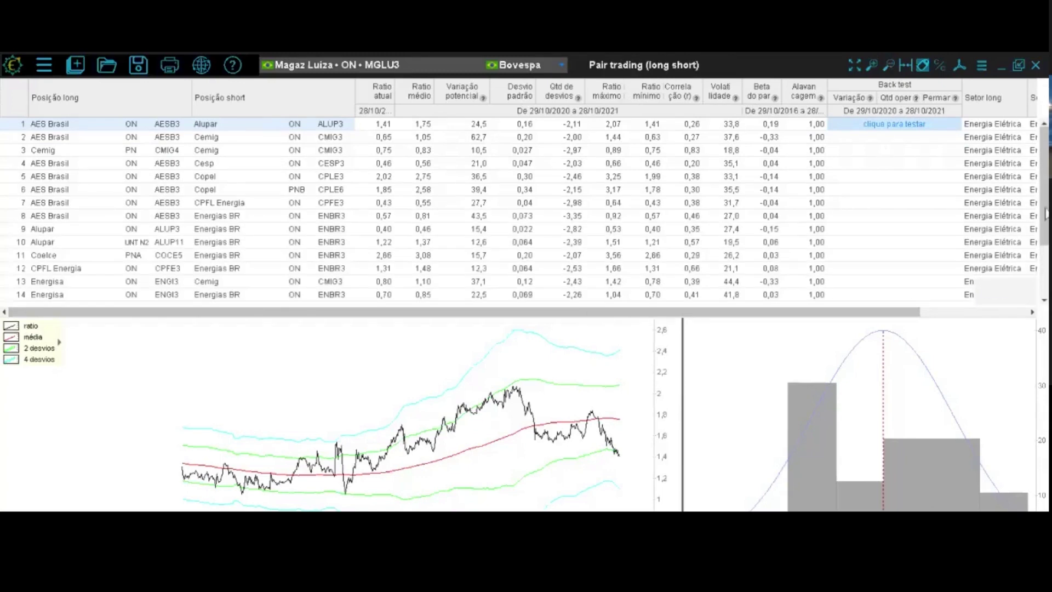
- Look through the scanned pairs, close the pair trading analysis, and start a new Otimização de carteiras analysis
scroll(1045, 214, "down", 2)
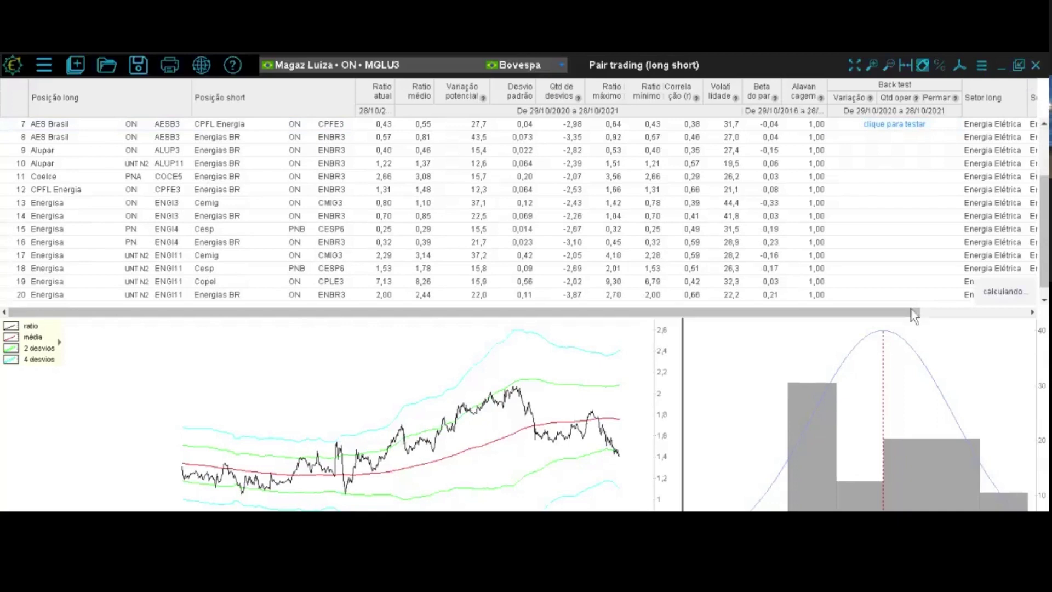
left_click(1030, 65)
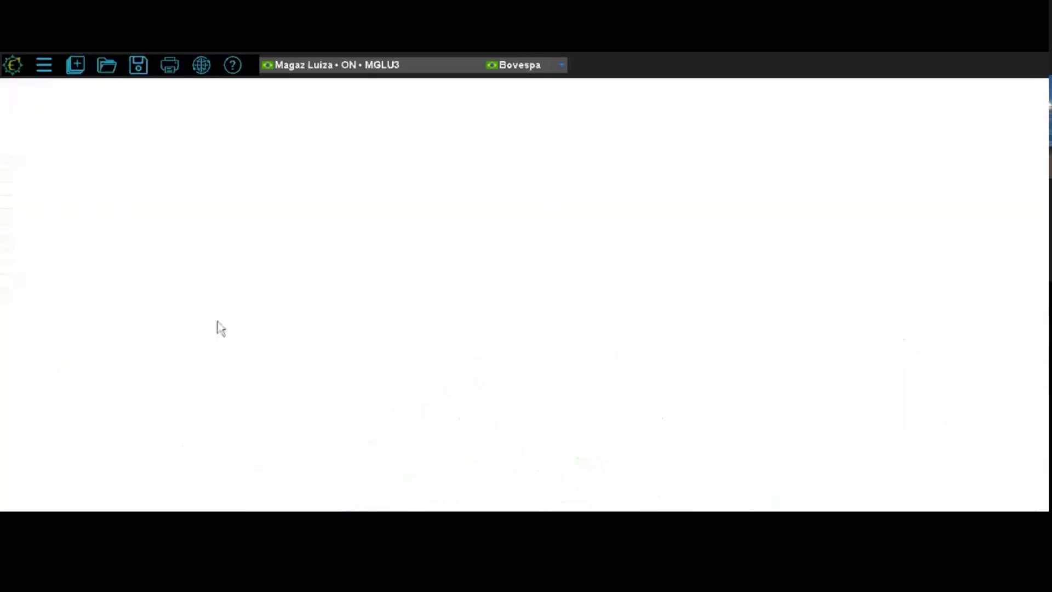
left_click(75, 64)
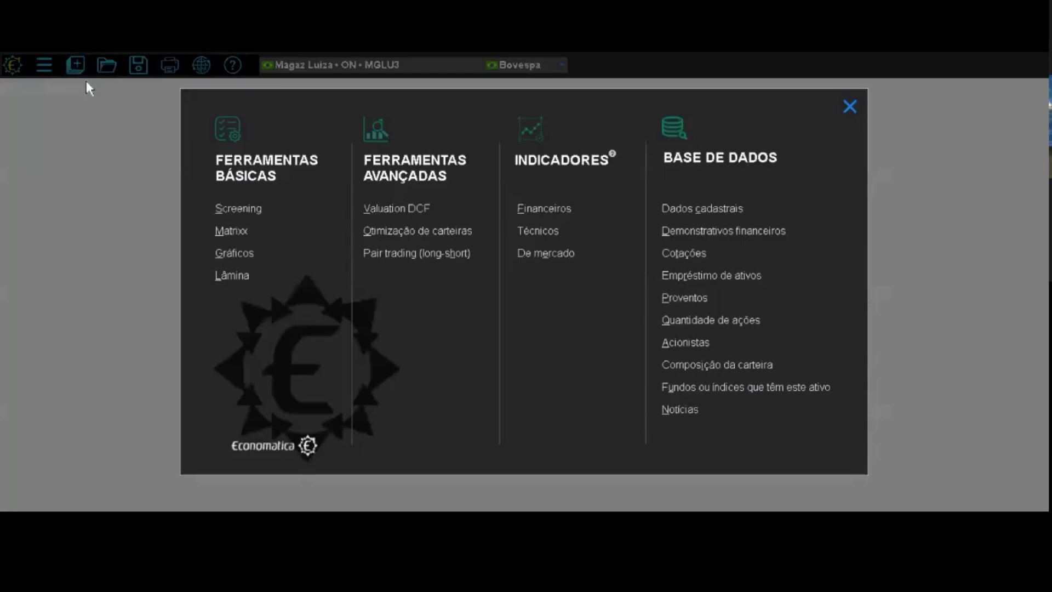
left_click(420, 240)
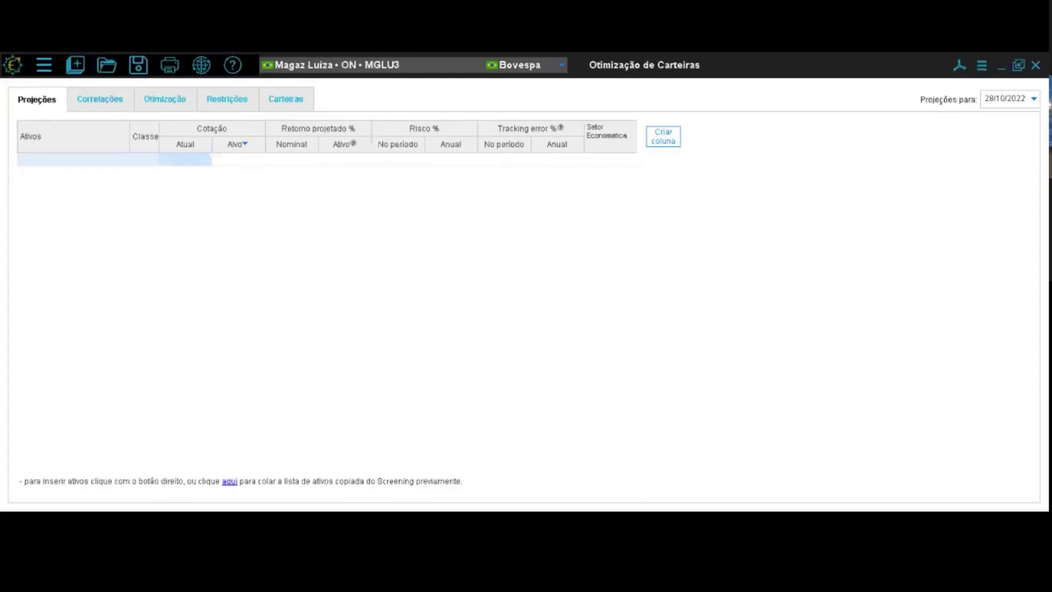
left_click(77, 66)
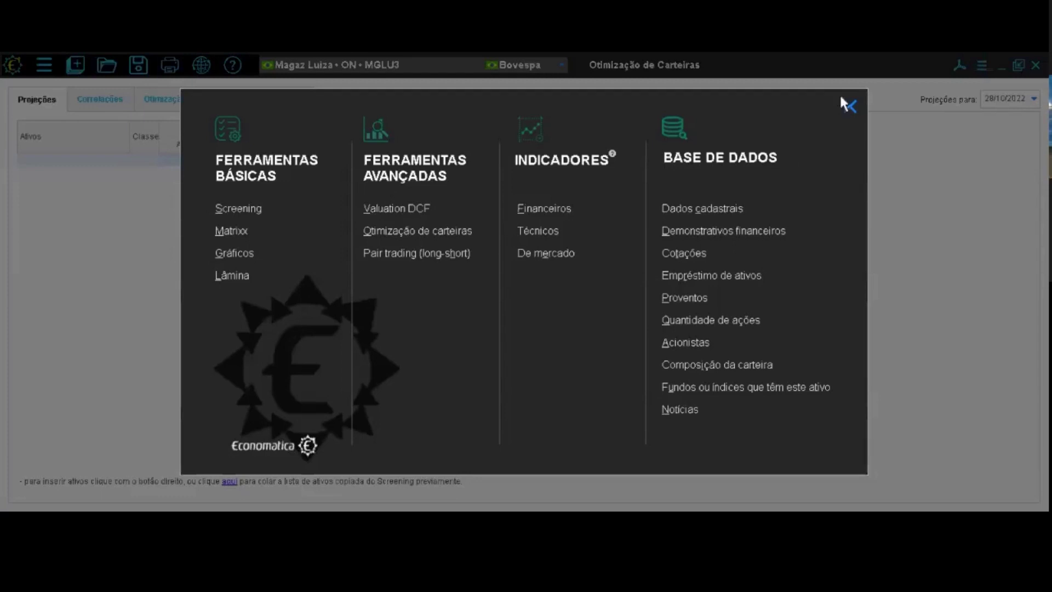
left_click(850, 107)
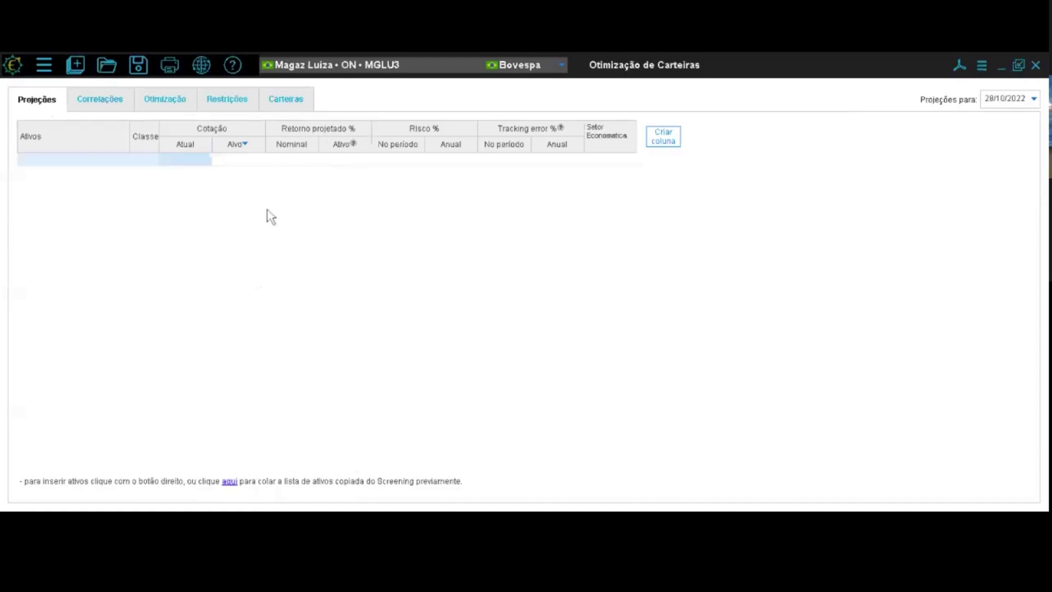
- Insert the Bovespa shares PETR3 and VALE3 as assets in the portfolio's projections
right_click(196, 163)
left_click(270, 175)
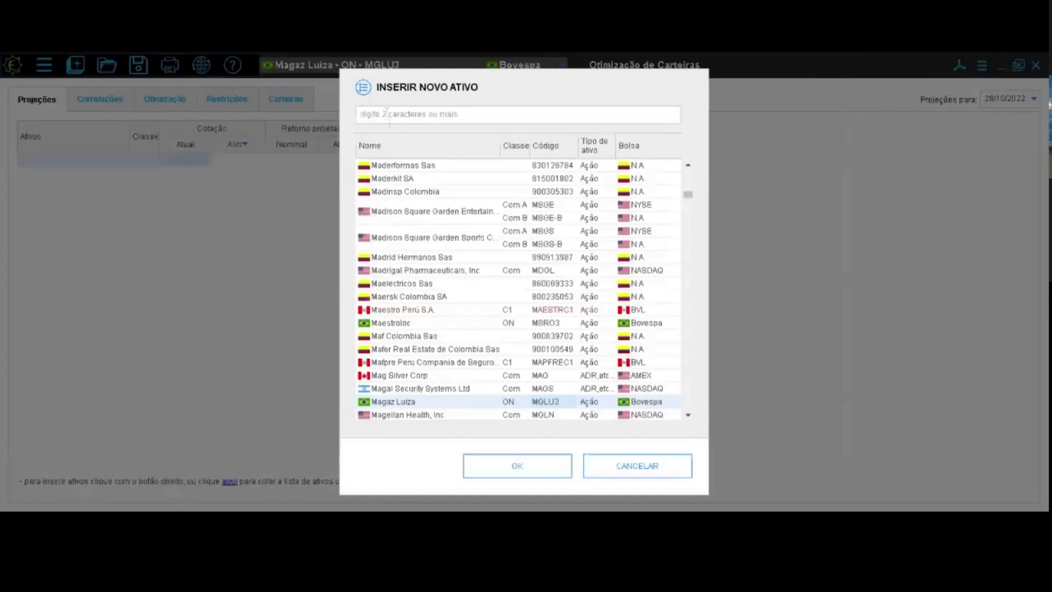
left_click(388, 114)
type("petr3")
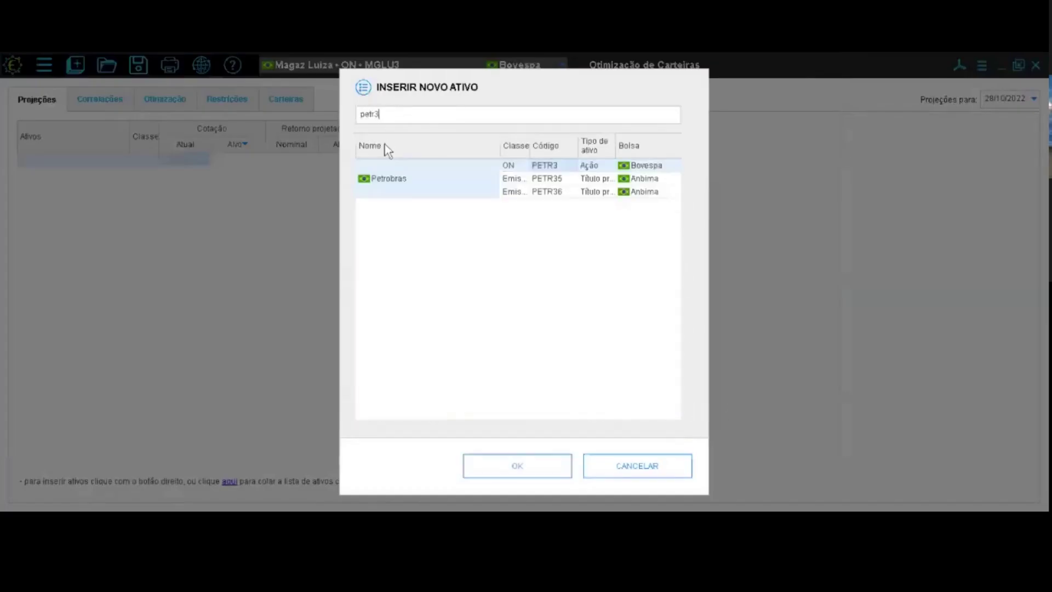
key("Return")
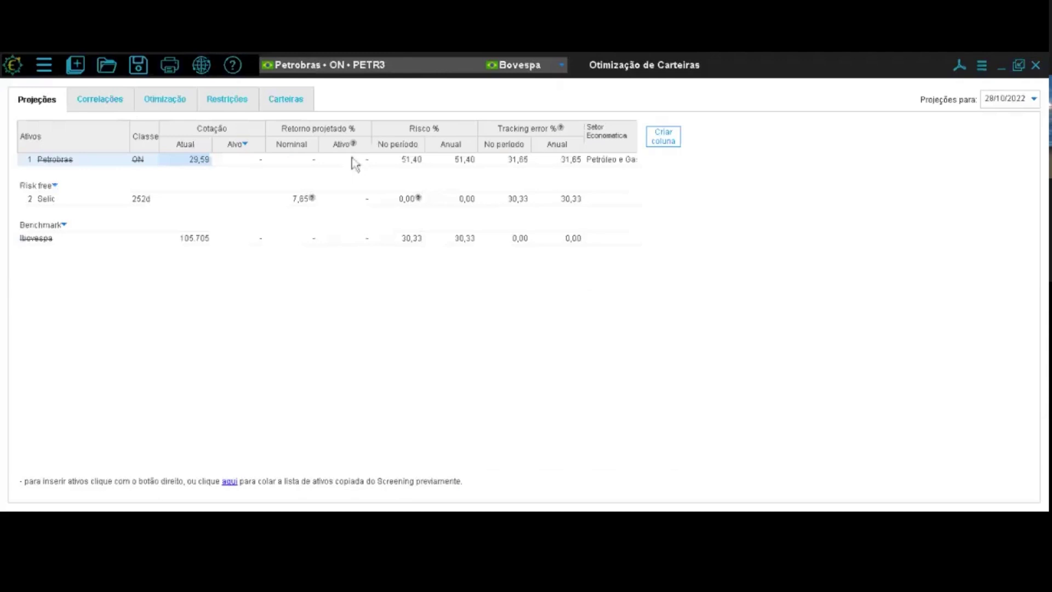
right_click(195, 160)
left_click(235, 171)
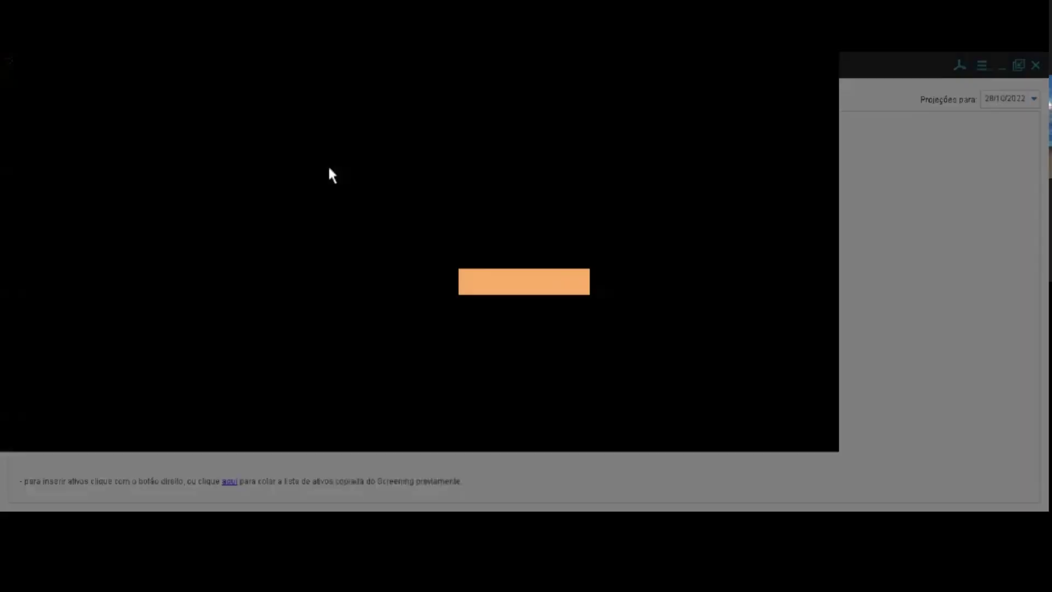
type("vale3")
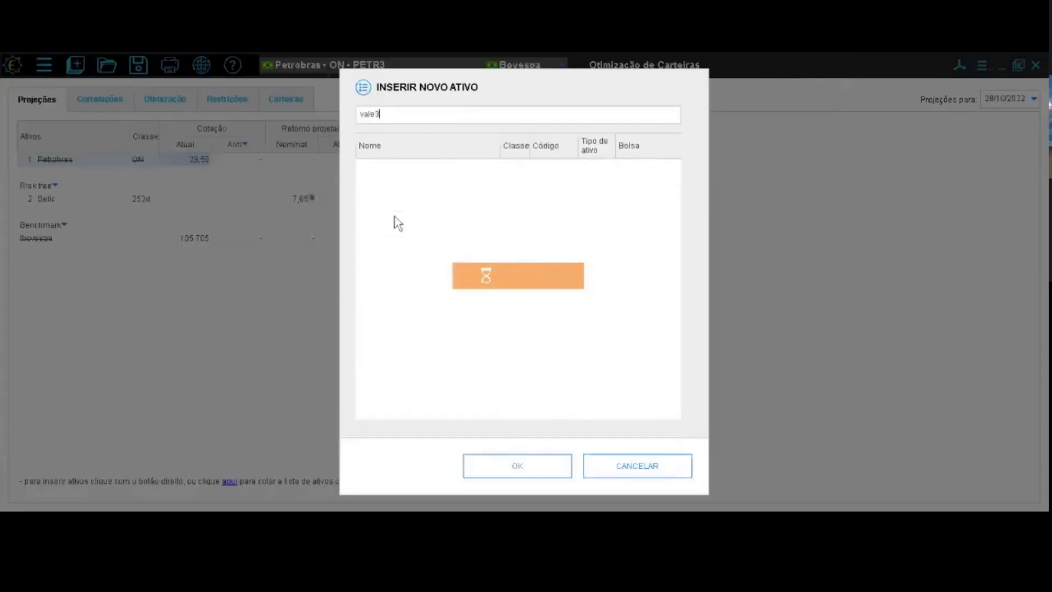
key("Return")
- Add OIBR3 and CASH3 from Bovespa to the portfolio's asset list
right_click(215, 197)
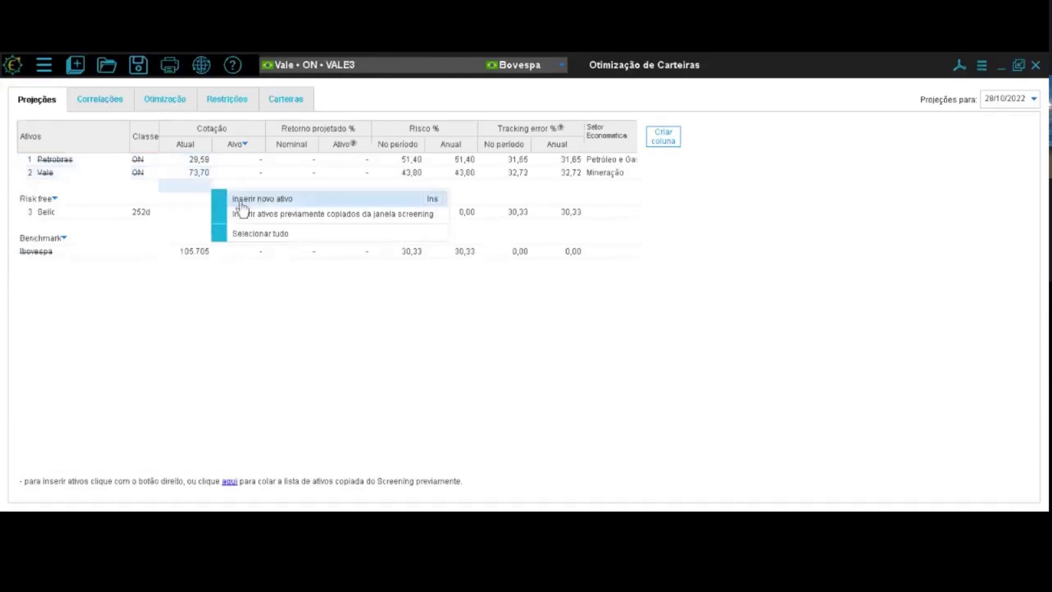
left_click(235, 205)
type("o")
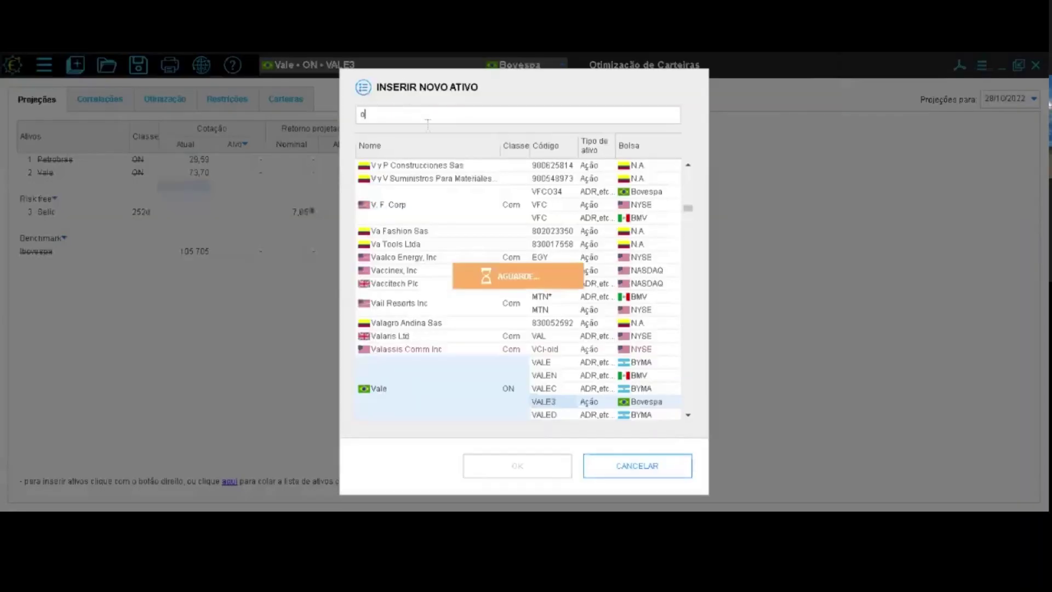
type("ibr3")
key("Return")
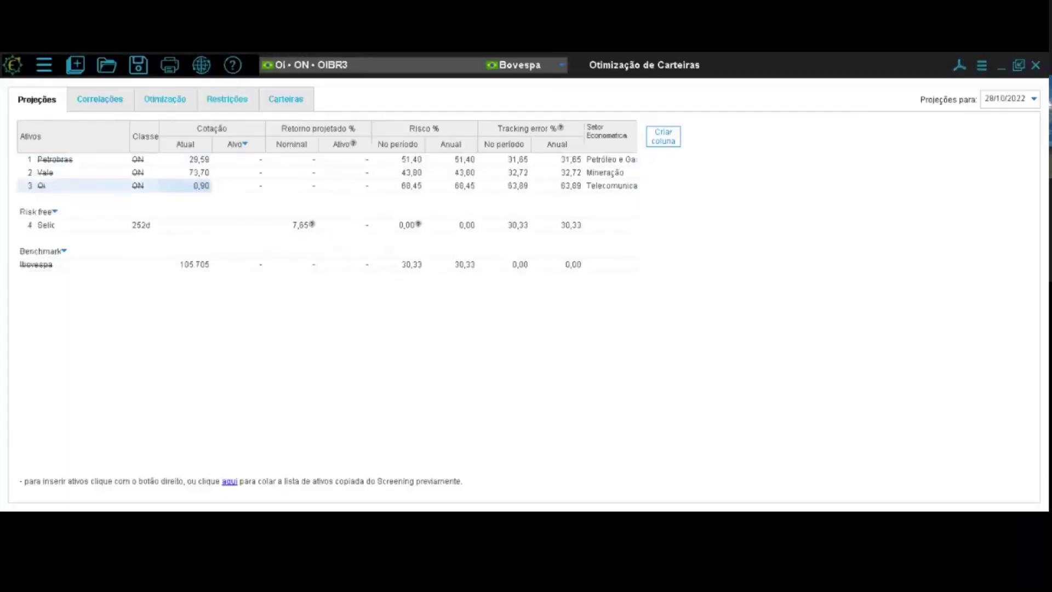
right_click(231, 206)
left_click(266, 218)
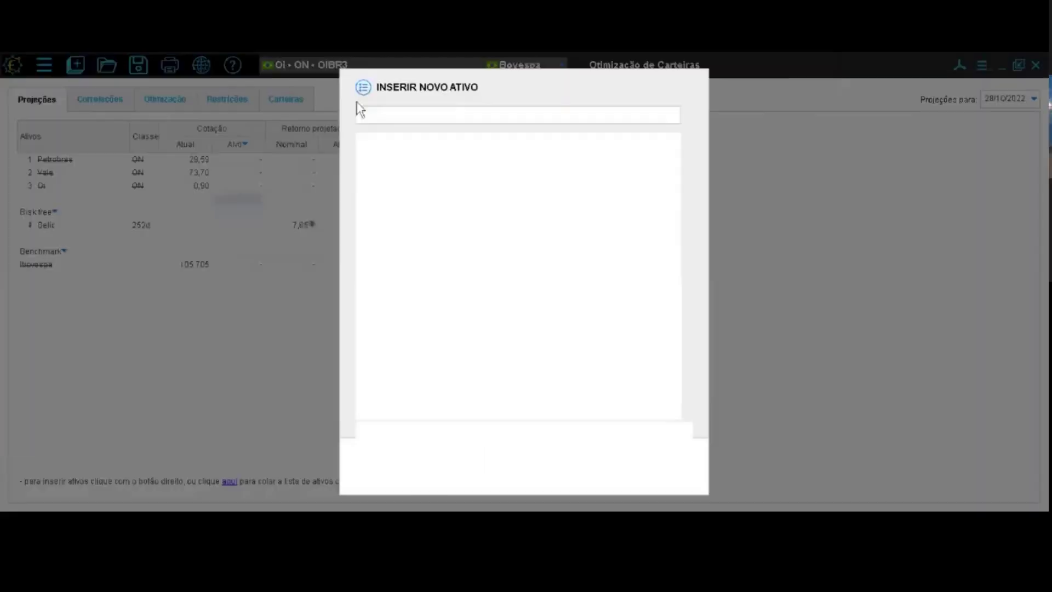
type("cash3")
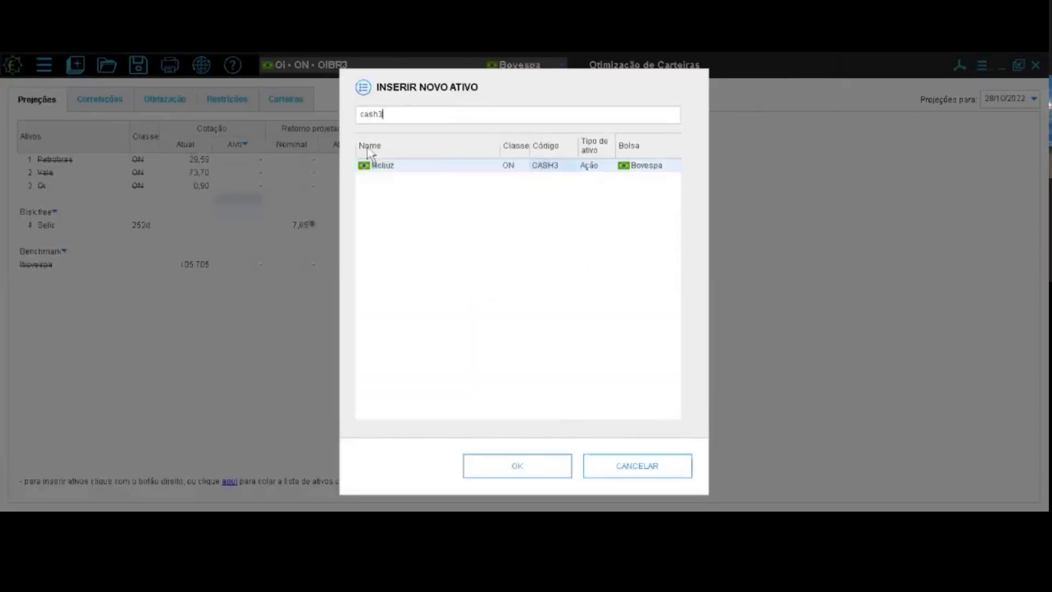
key("Return")
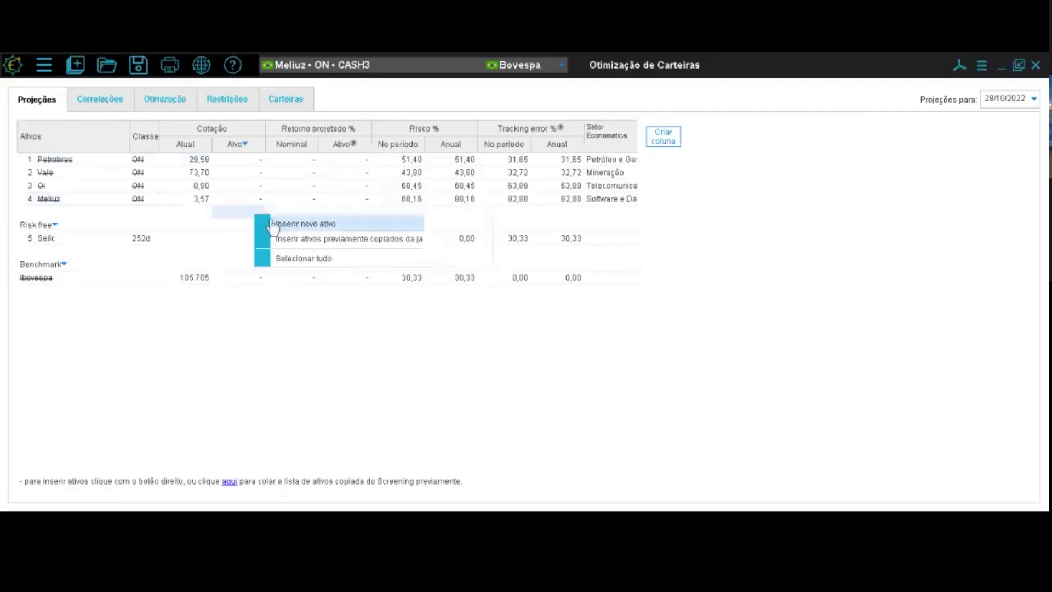
- Add the MGLU3 share and the Anbima-listed private bond VALE38 to the portfolio's asset list
left_click(306, 223)
type("mglu3")
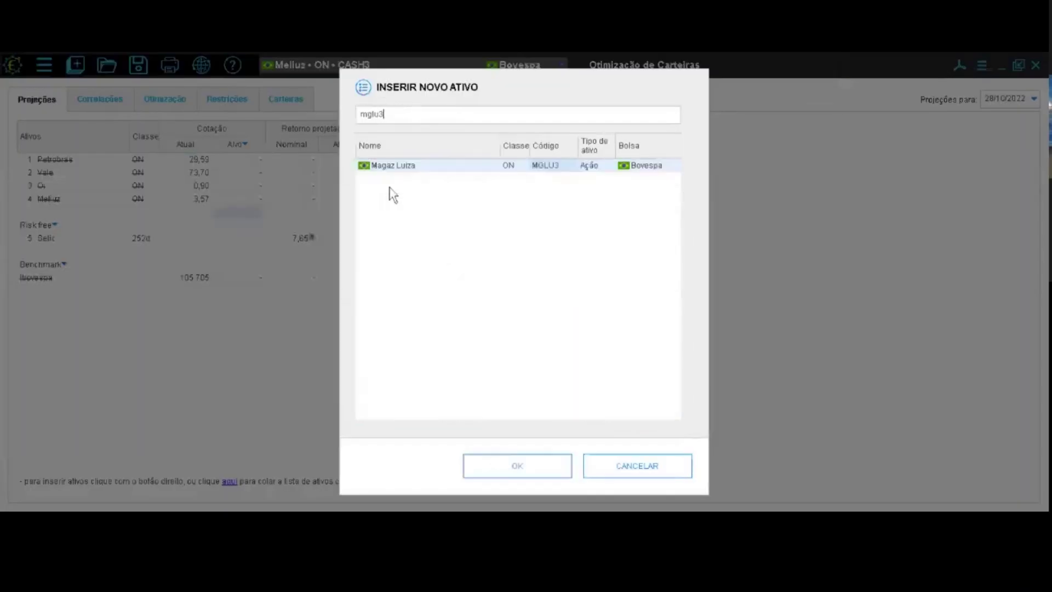
key("Return")
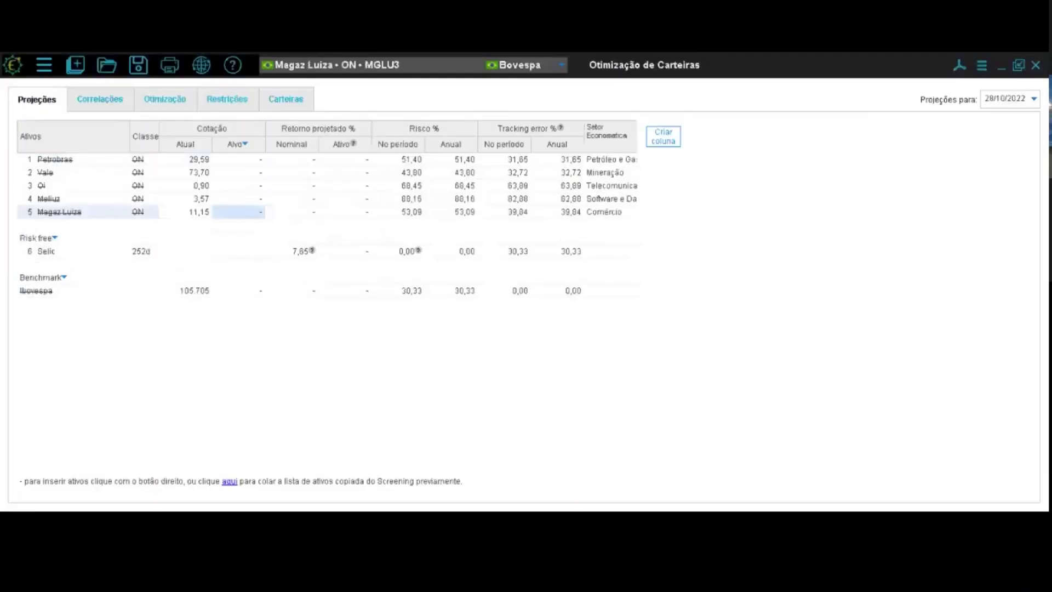
right_click(245, 229)
left_click(265, 236)
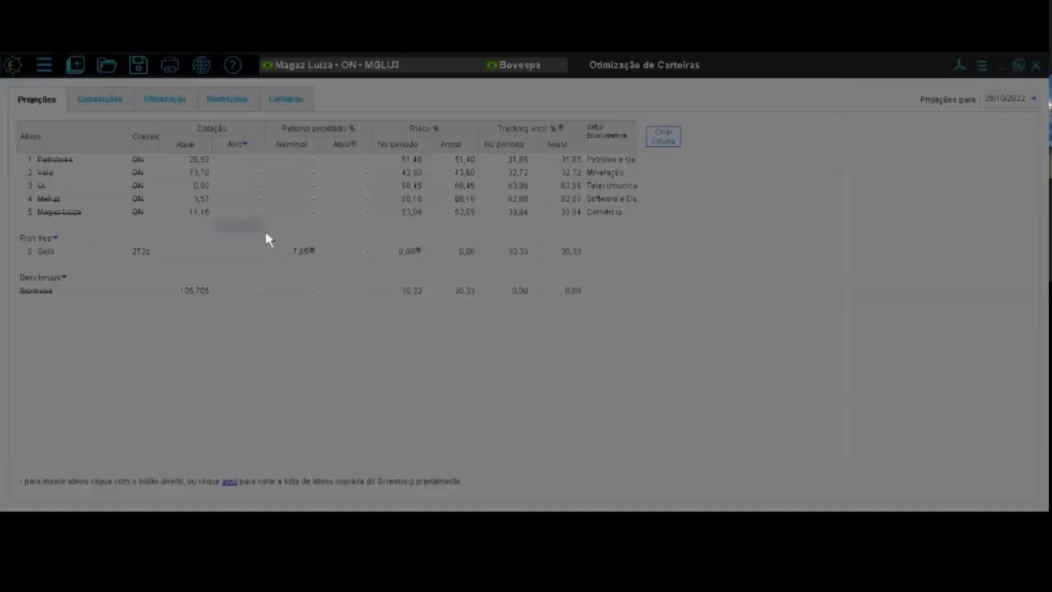
type("vale38")
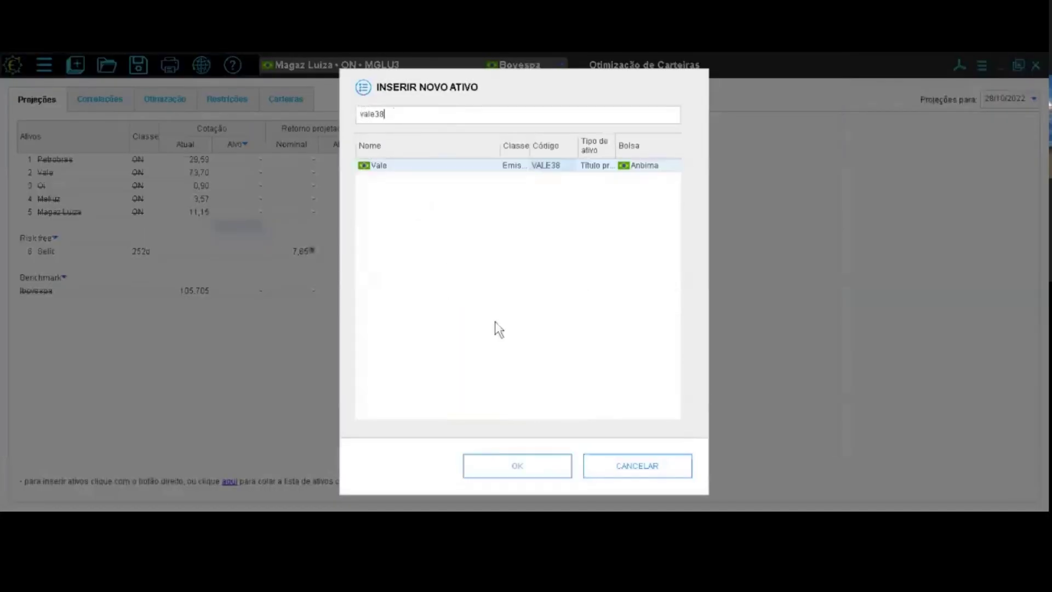
left_click(526, 467)
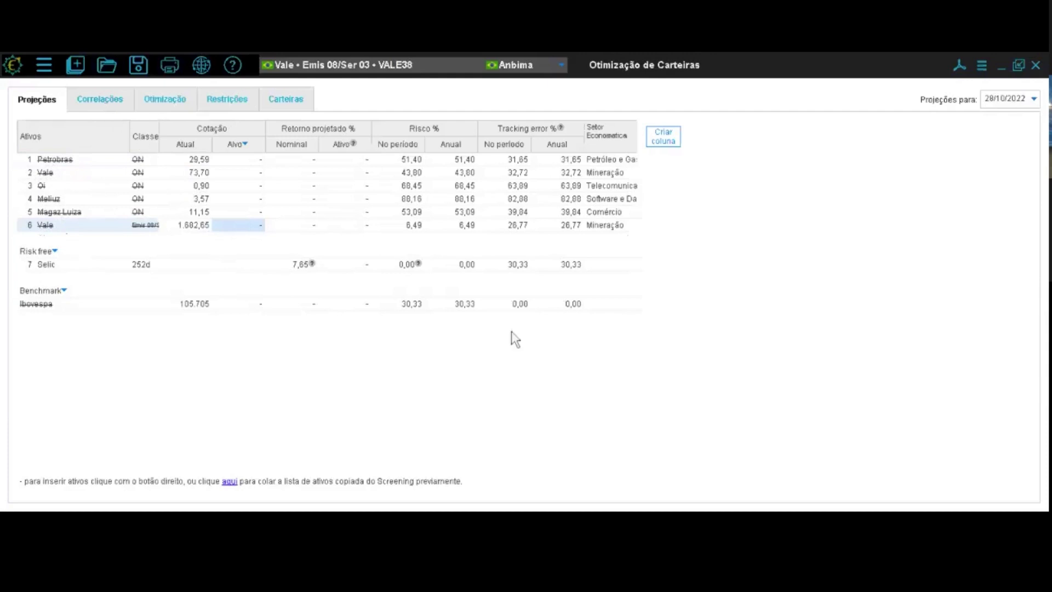
- Set the origin of the target price projections to the average historical return (retorno médio histórico)
left_click(244, 145)
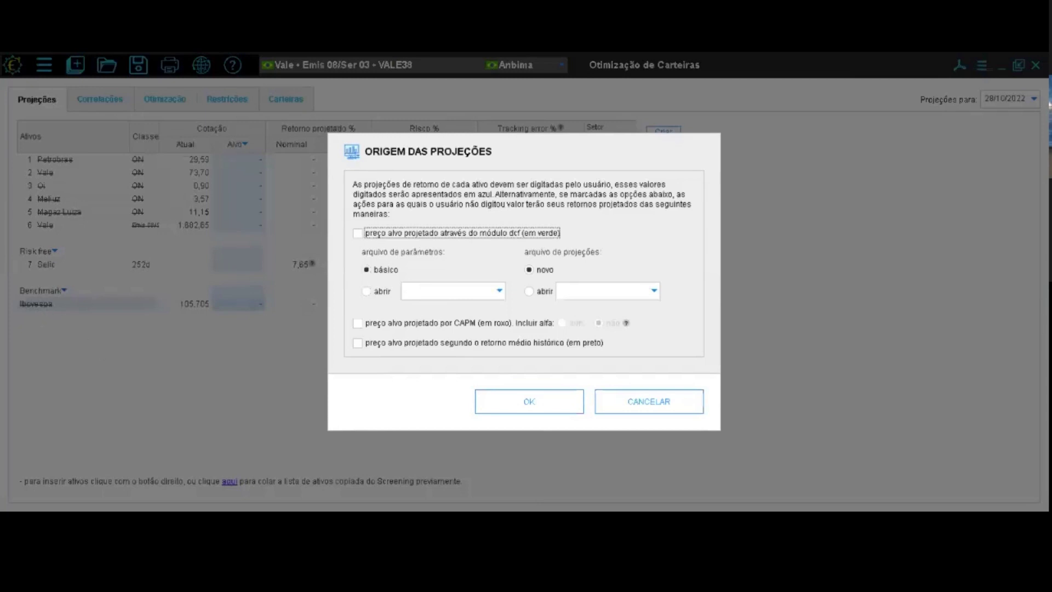
left_click(358, 344)
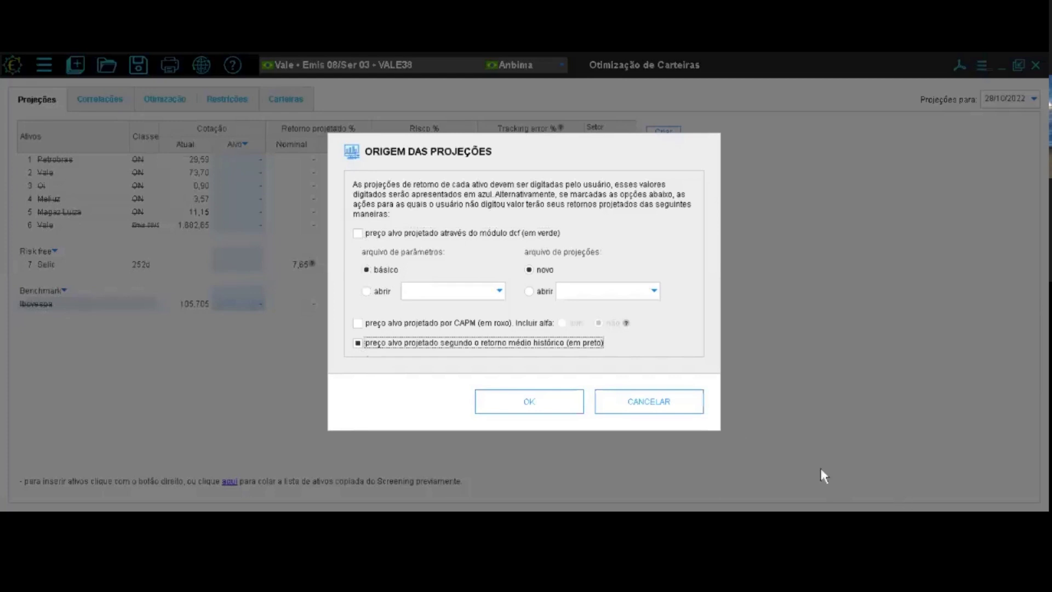
left_click(531, 400)
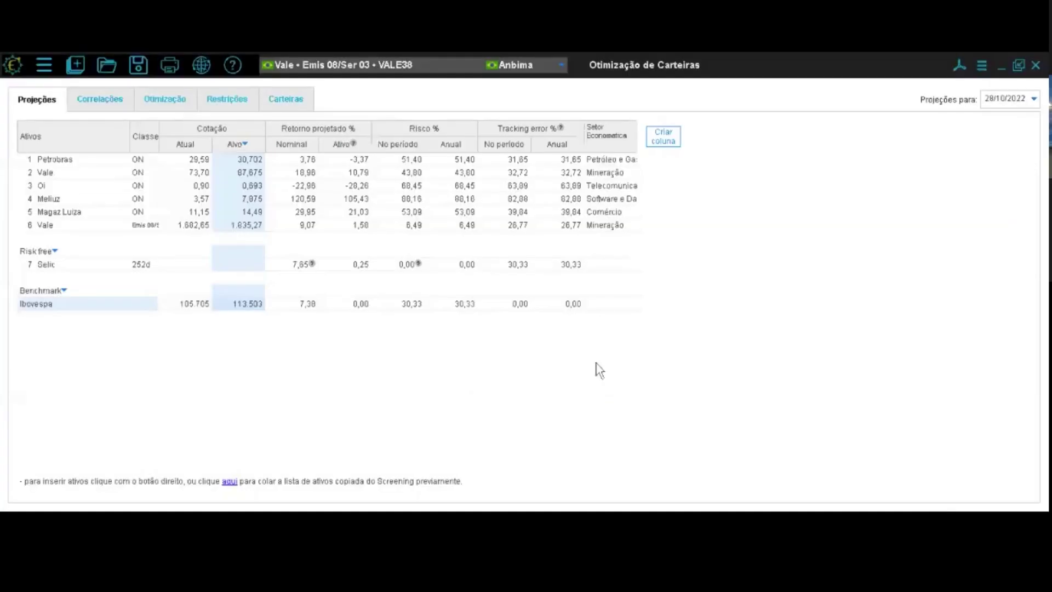
- Examine the assets' target prices and projected nominal returns, check their correlation matrix, and return to the projections
left_click(248, 187)
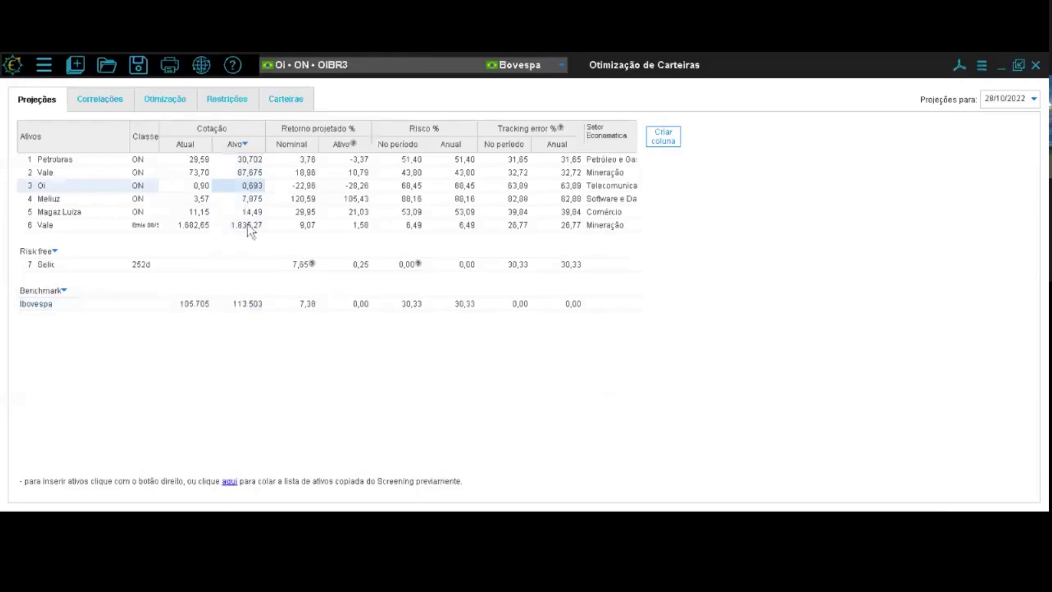
left_click(248, 226)
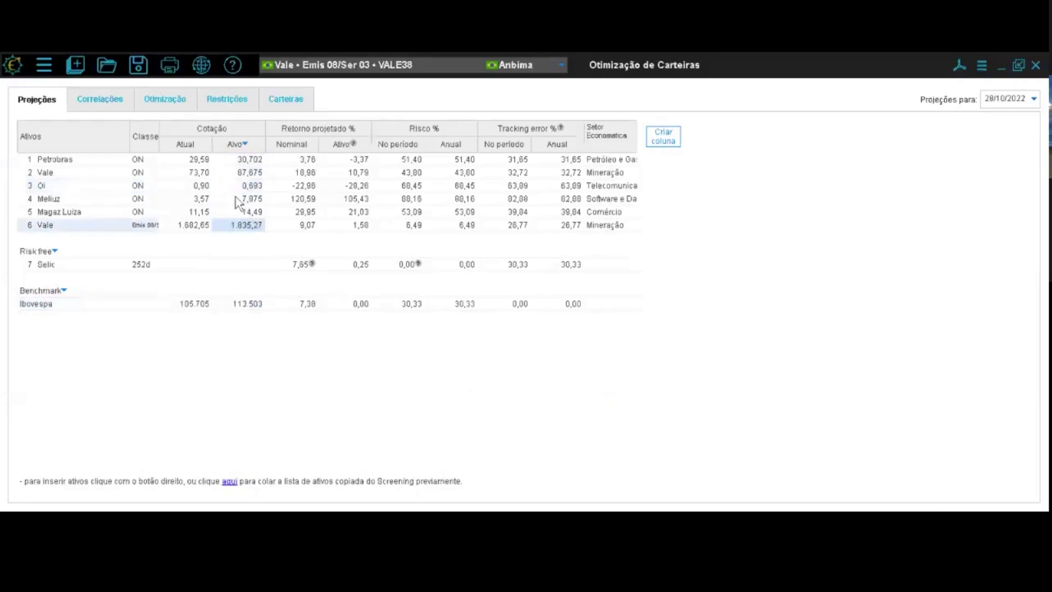
left_click(309, 162)
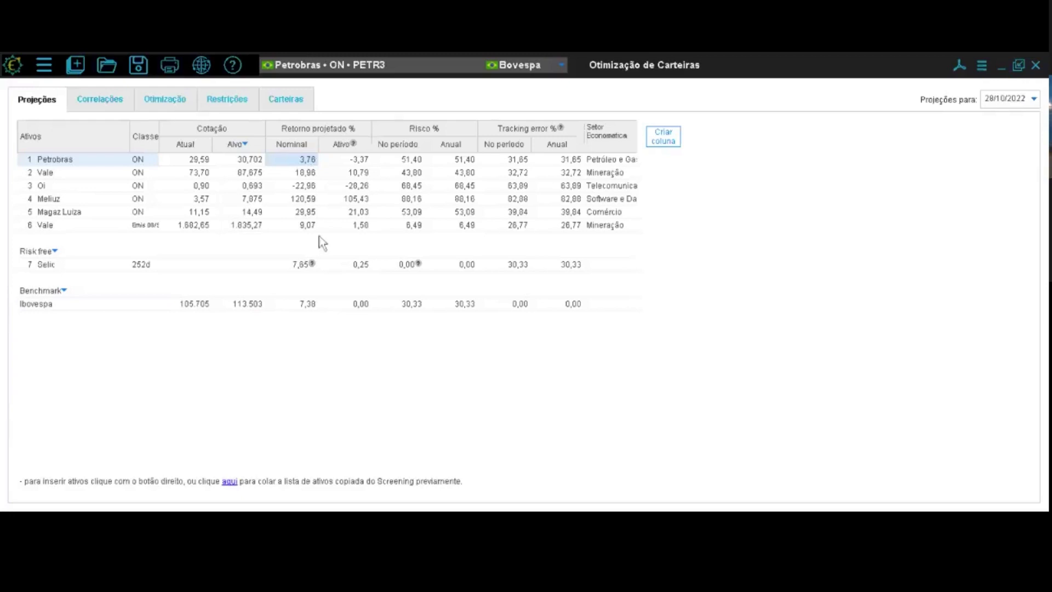
left_click(103, 101)
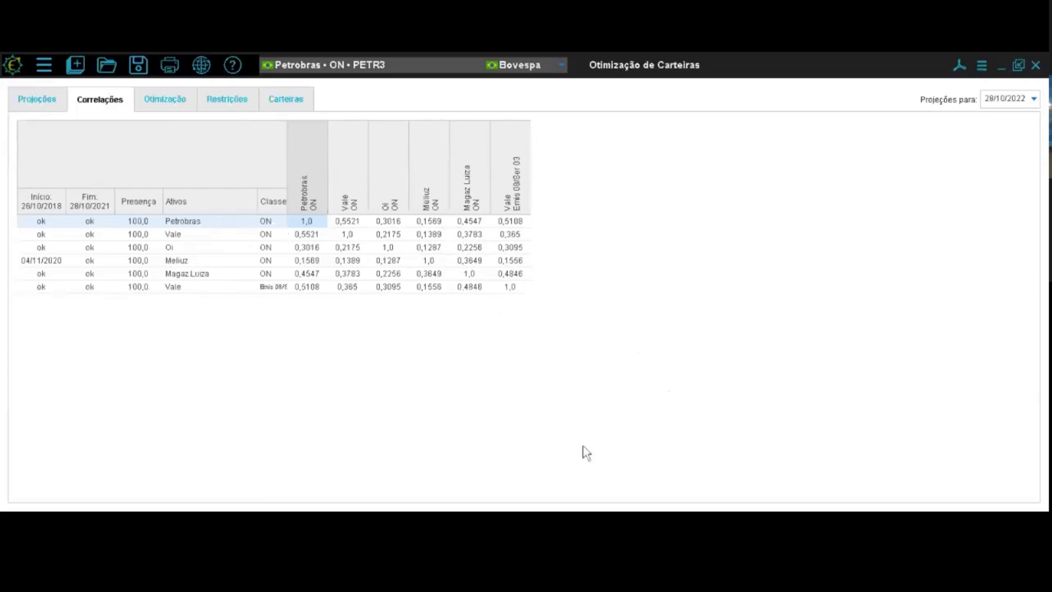
left_click(38, 107)
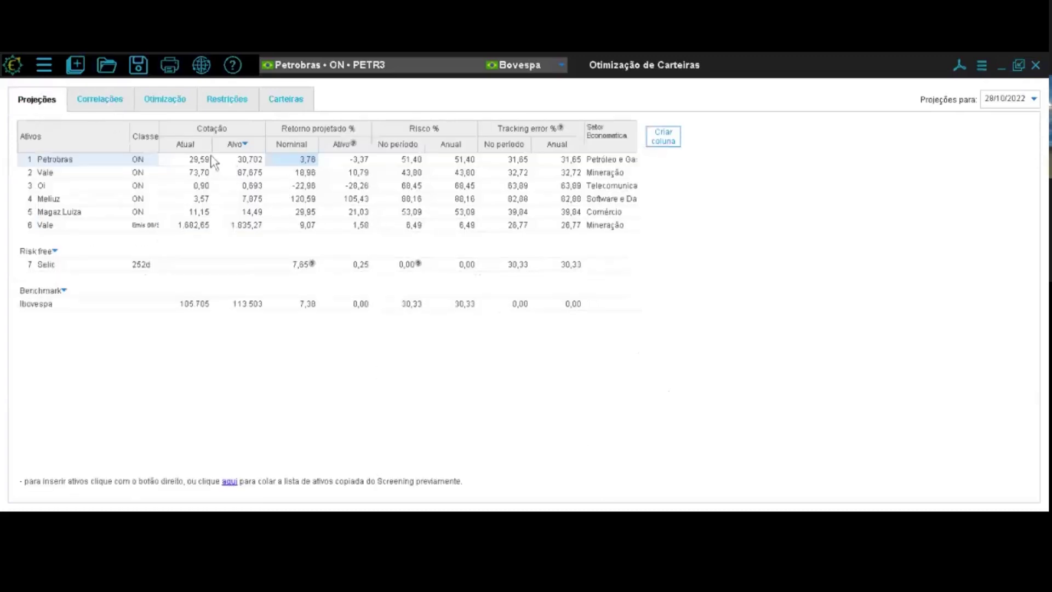
- Show the efficient frontier, select the portfolio at about 57,86% return and 39,27% risk, and inspect its risk and weights
left_click(171, 105)
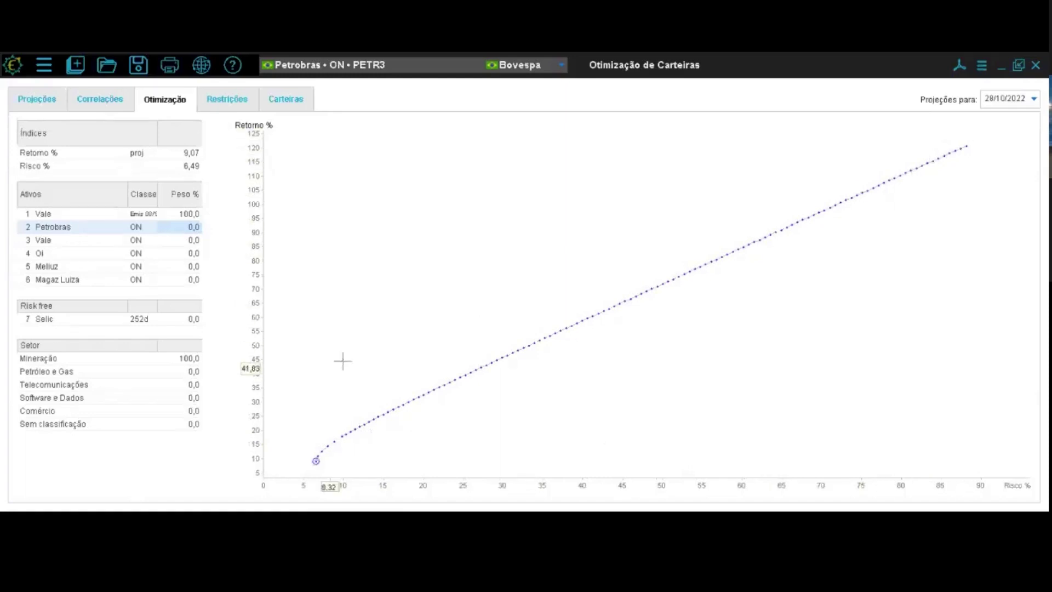
left_click(580, 329)
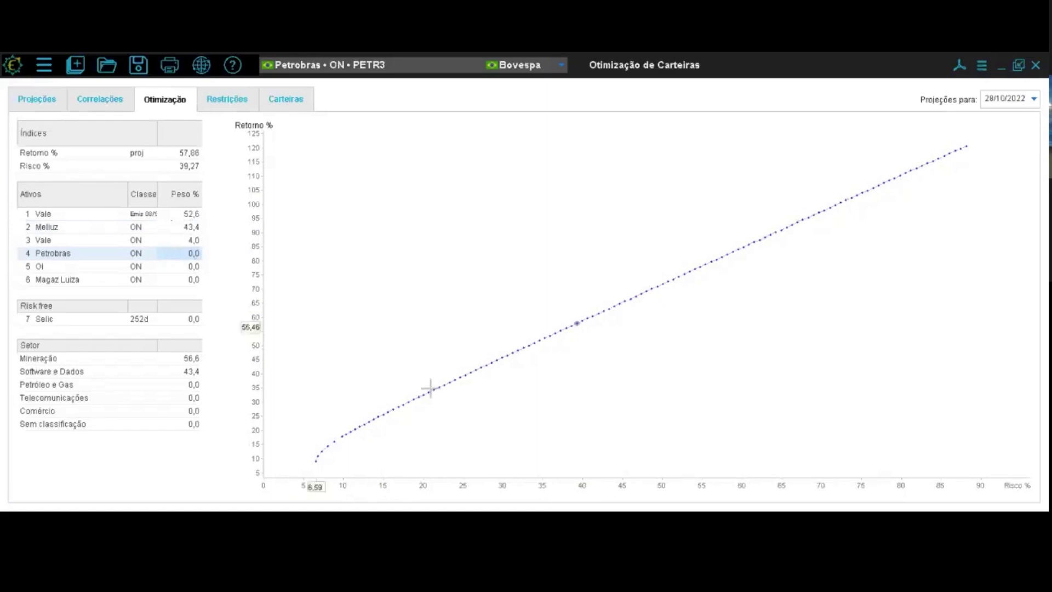
mouse_move(577, 323)
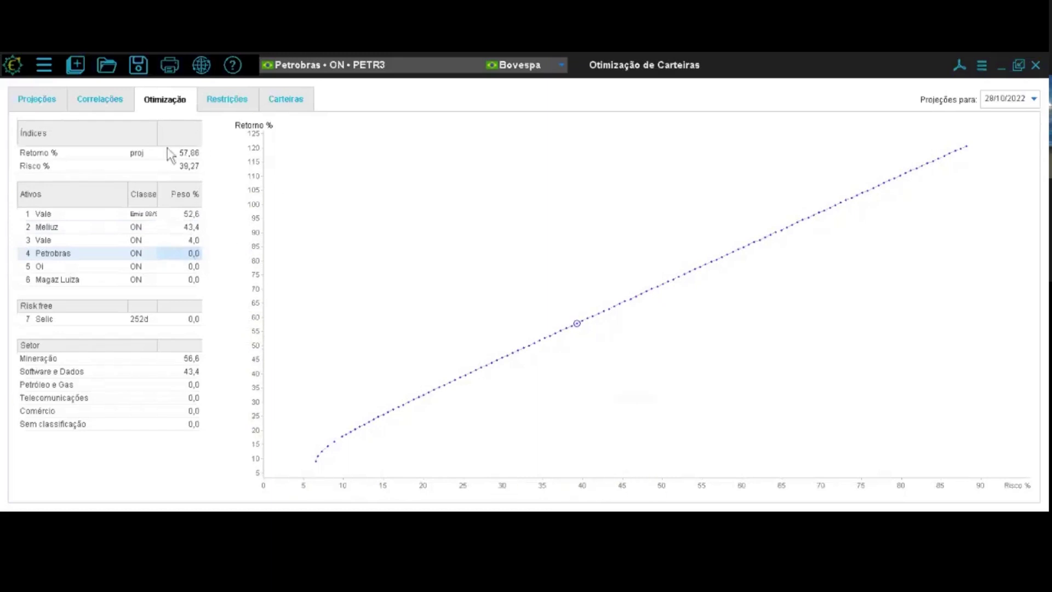
left_click(189, 168)
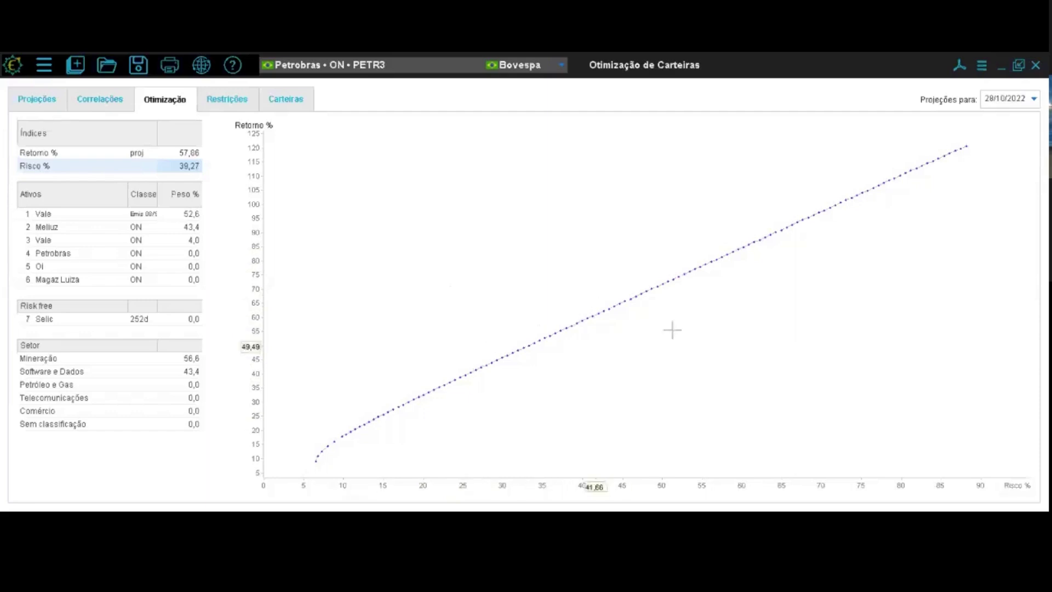
- In the portfolio restrictions, set the Vermelho scenario's minimum weight to 5 and maximum weight to 35 for all six assets
left_click(232, 105)
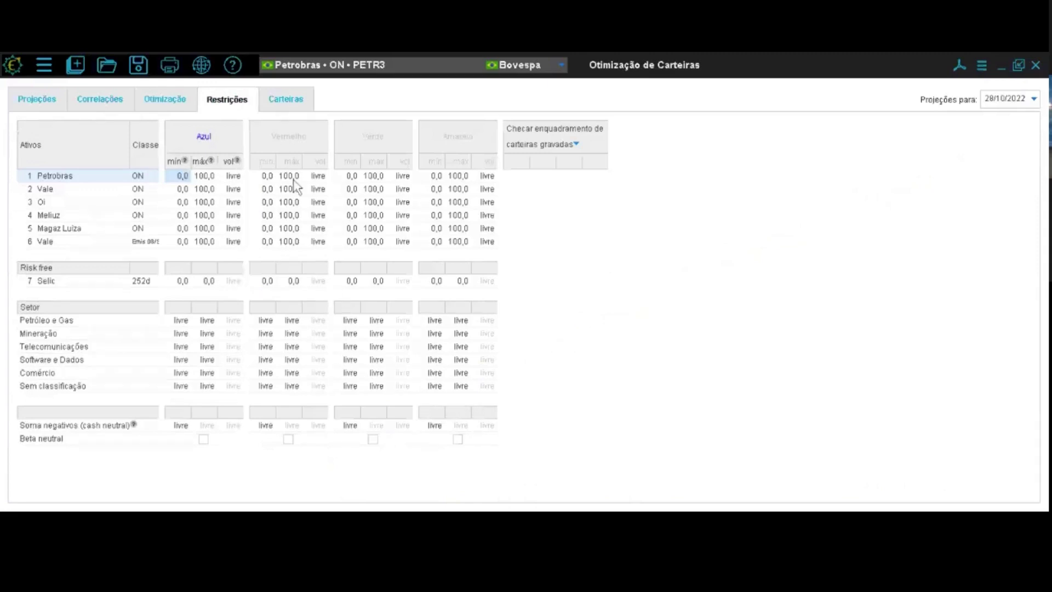
left_click(269, 179)
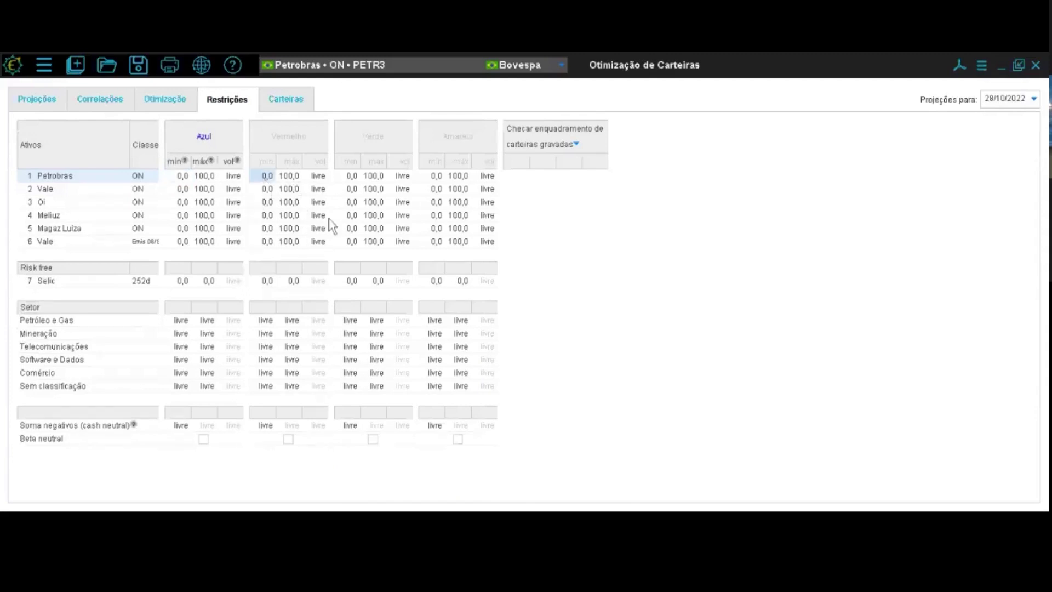
type("5")
key("Return")
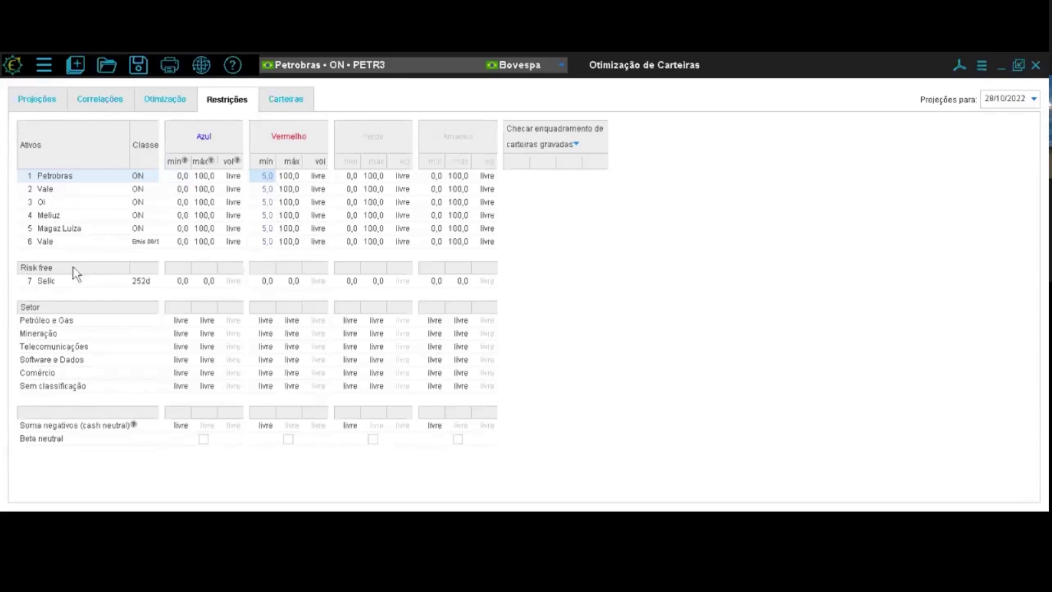
left_click(290, 176)
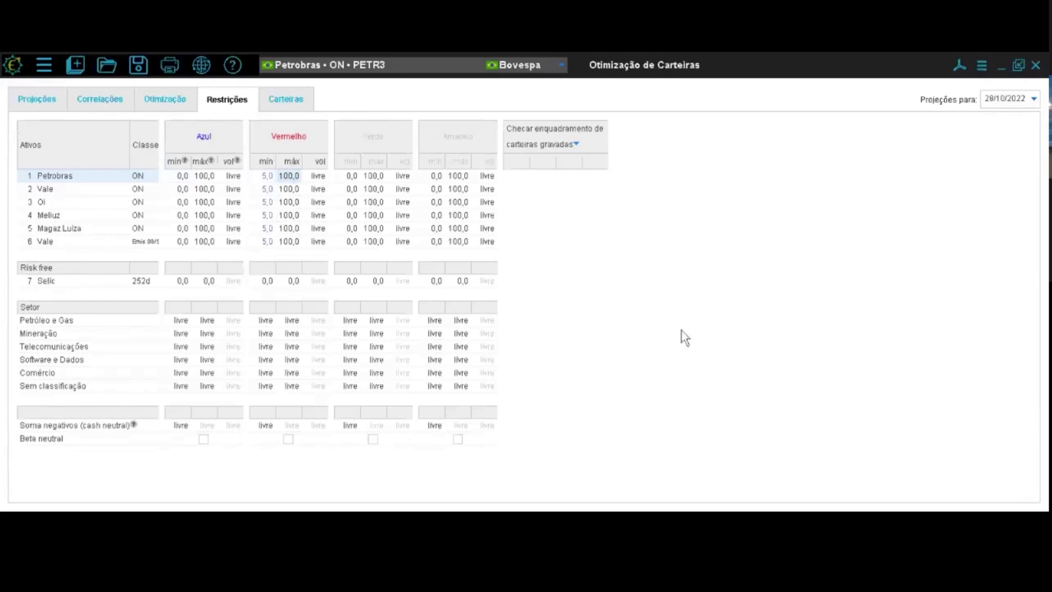
type("35")
key("Return")
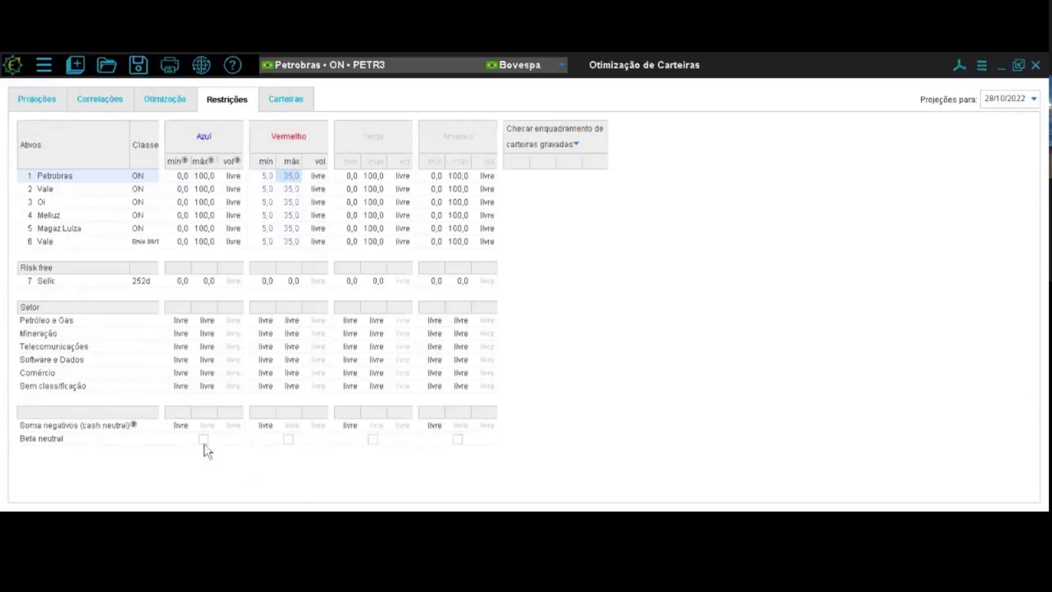
- Show the efficient frontiers and select the portfolio at 41,88% return and 31,98% risk on the Vermelho curve
left_click(166, 107)
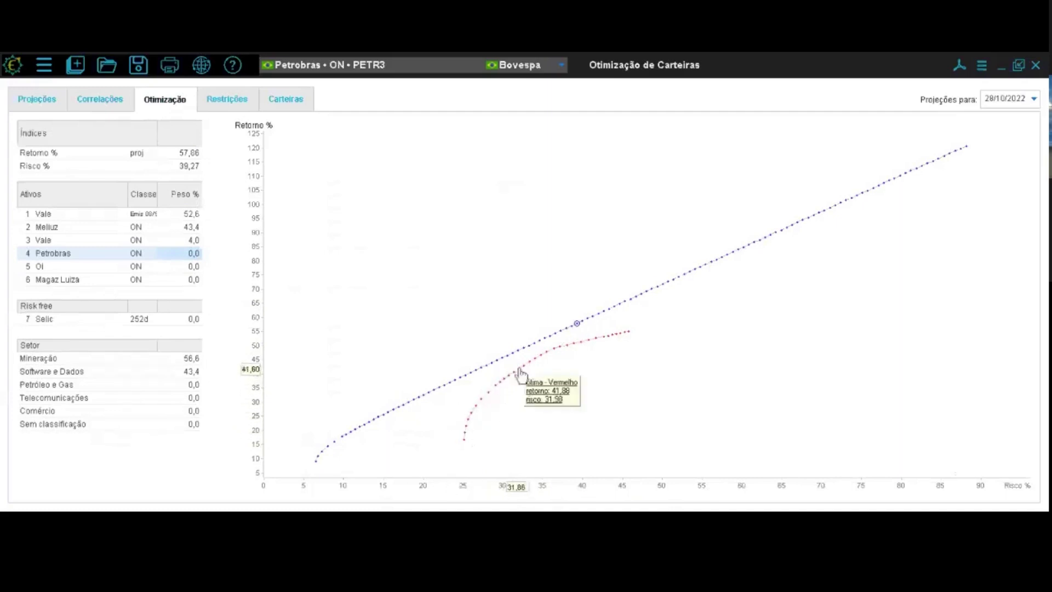
left_click(519, 373)
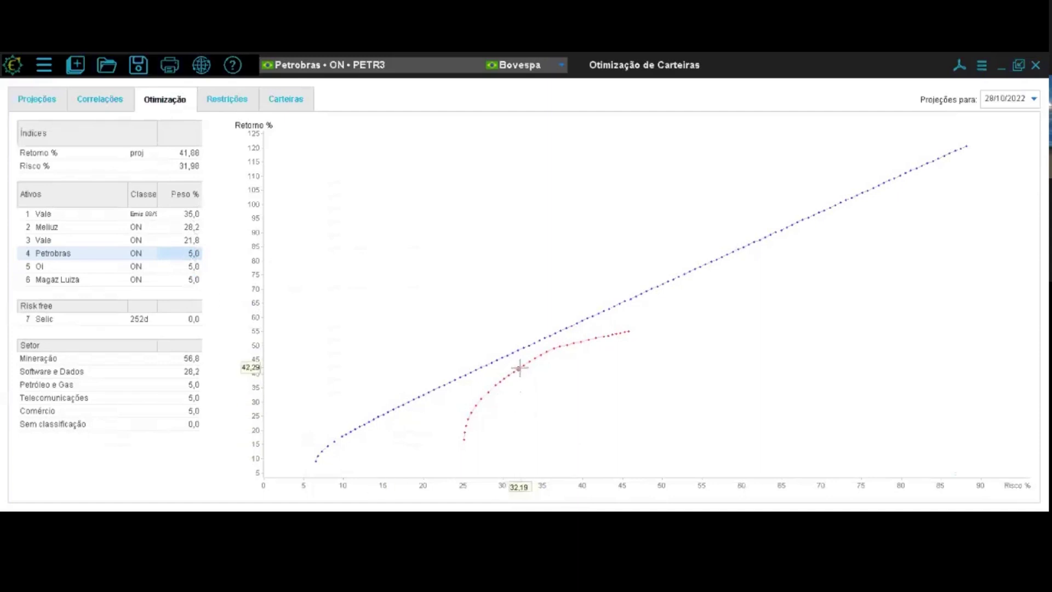
mouse_move(518, 370)
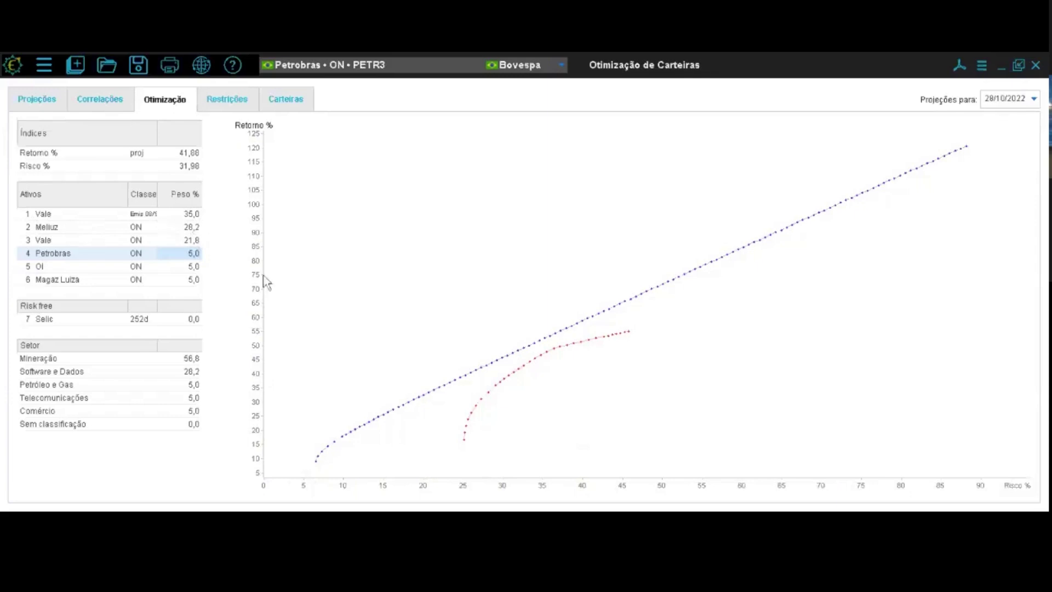
- In portfolio A, set the number of shares to 1.000 for Petrobras ON and 575 for Vale ON
left_click(296, 106)
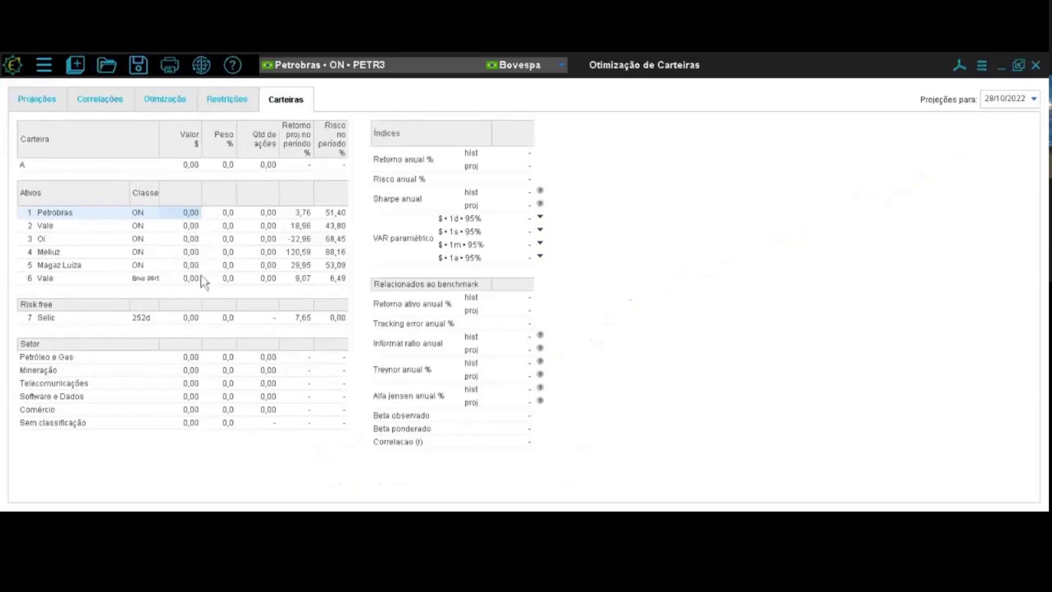
left_click(276, 213)
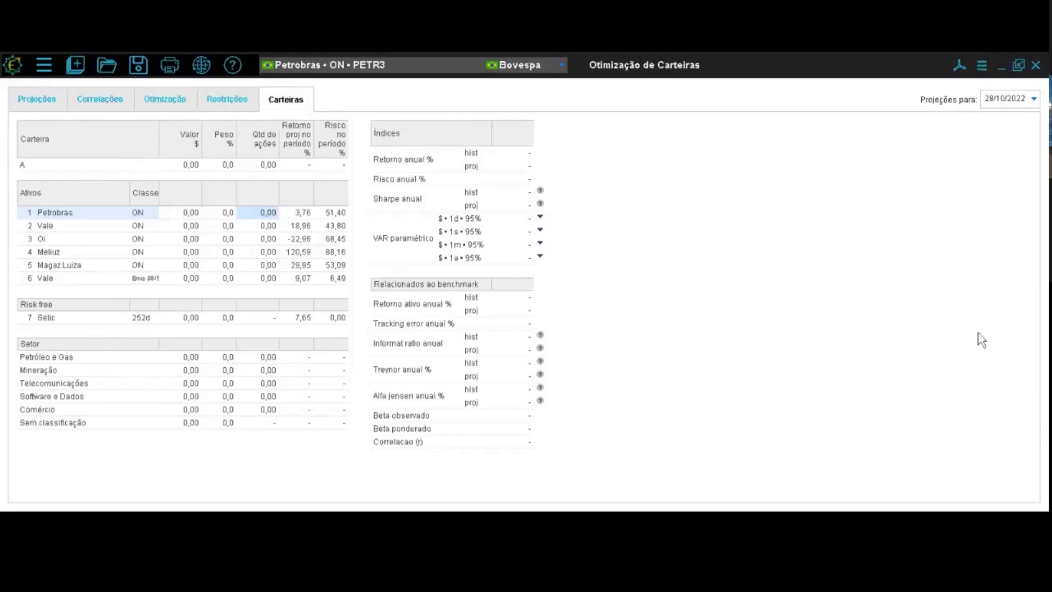
type("1.")
type("000")
key("Return")
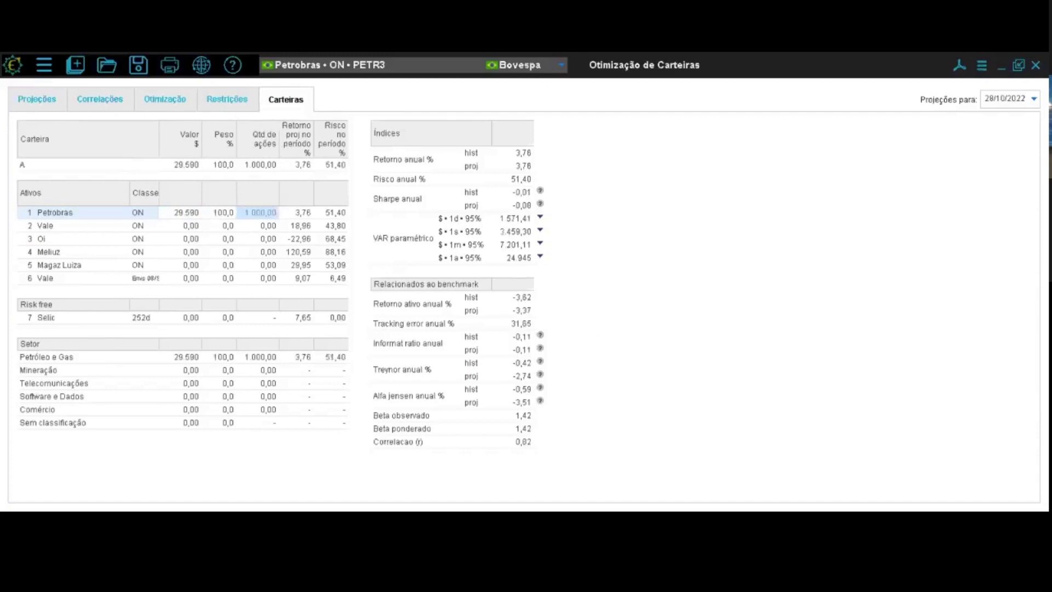
left_click(251, 226)
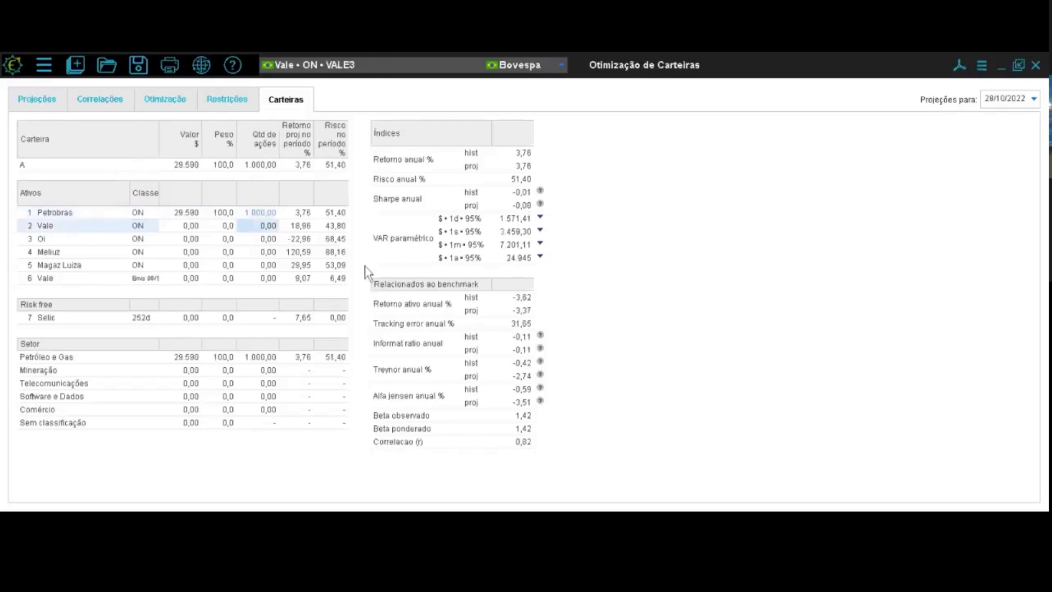
type("579")
key("Return")
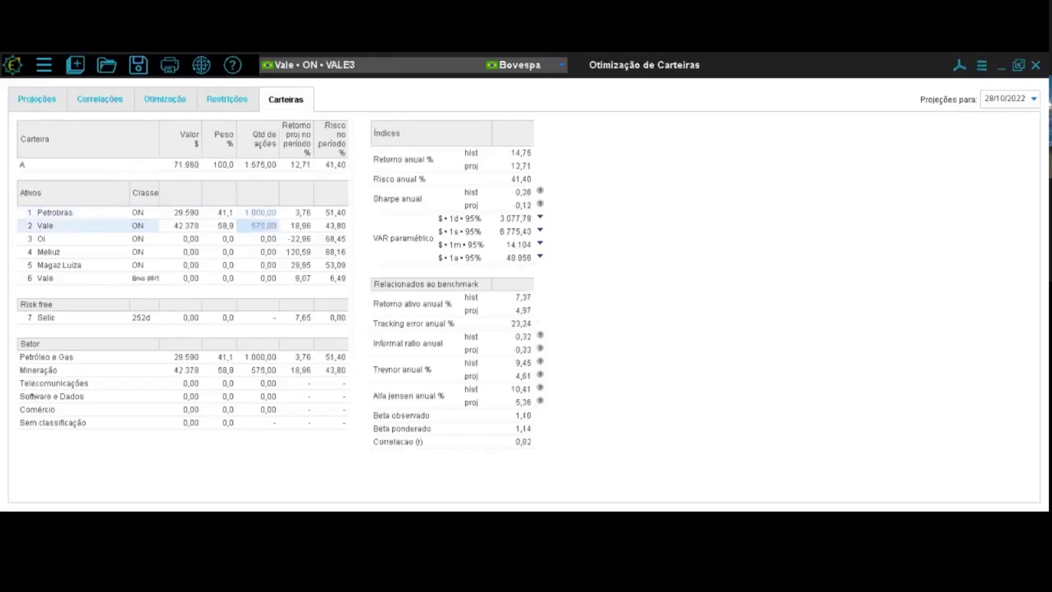
- Set portfolio A's share quantities to 800 for Oi ON and 1.200 for Meliuz ON
left_click(268, 241)
type("80")
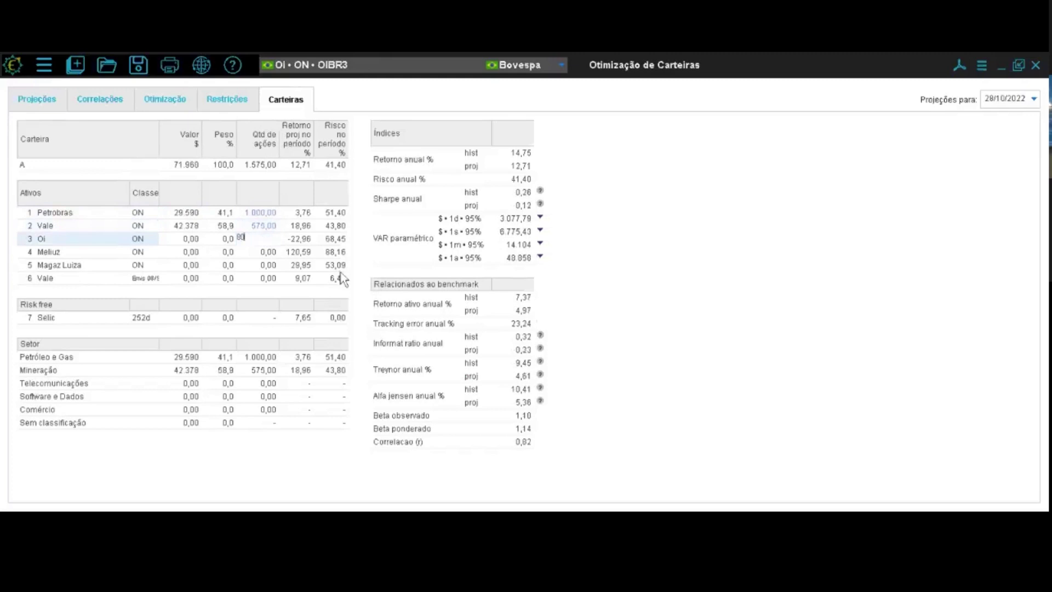
type("0")
key("Return")
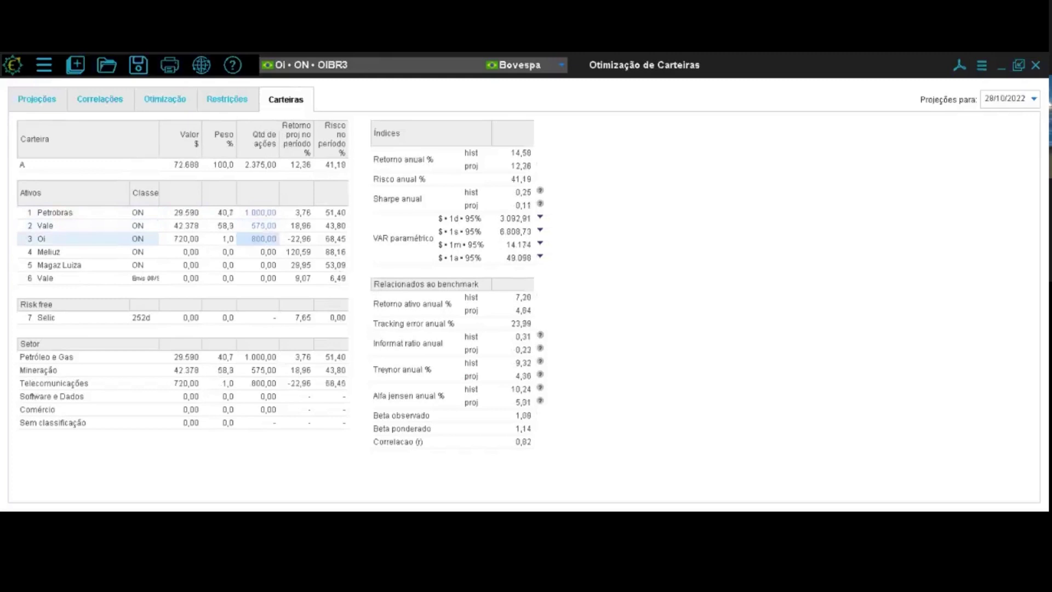
left_click(271, 251)
type("1.200")
key("Return")
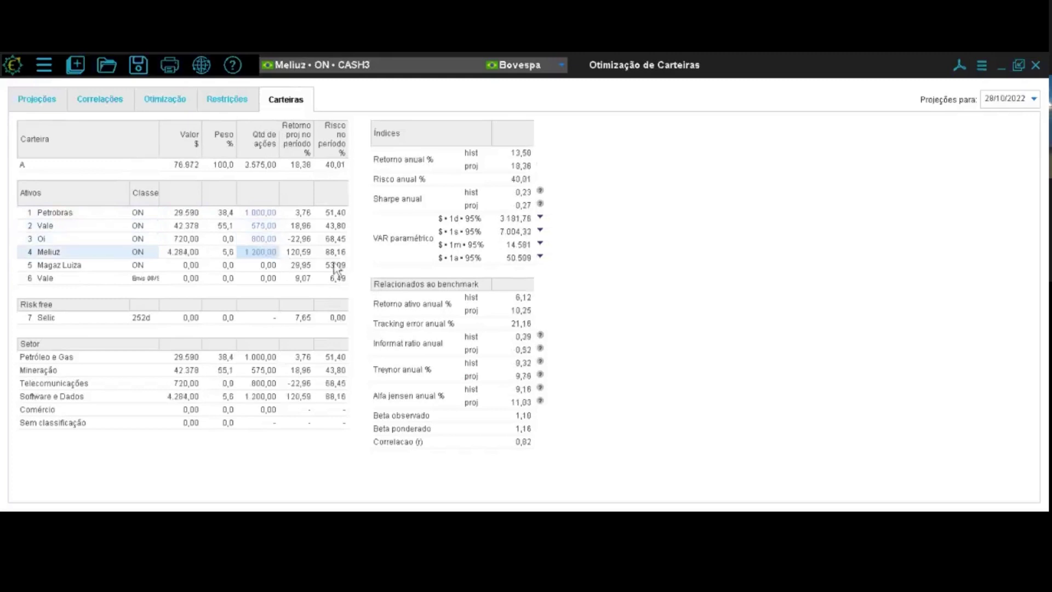
- Set portfolio A's quantities to 450 for Magaz Luiza ON and 50 for the Vale bond VALE38
left_click(262, 265)
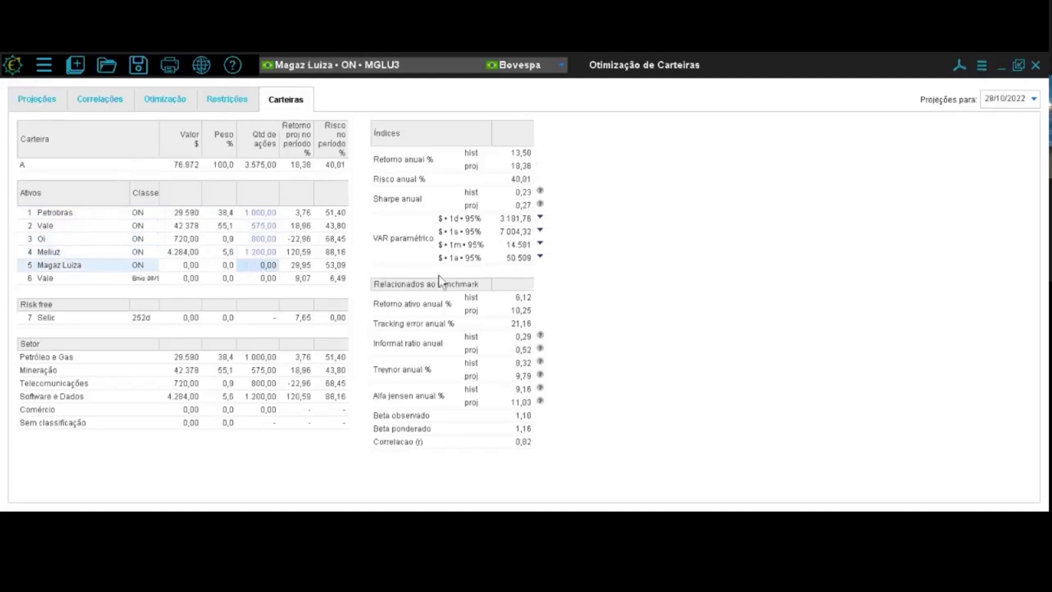
left_click(240, 264)
key("Return")
left_click(267, 280)
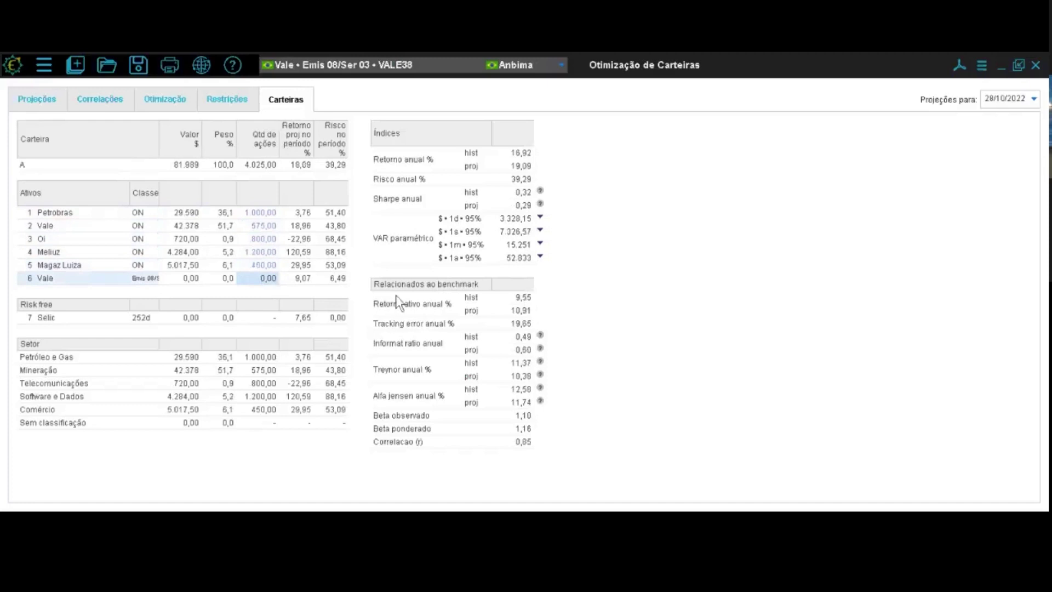
left_click(257, 278)
type("50")
key("Return")
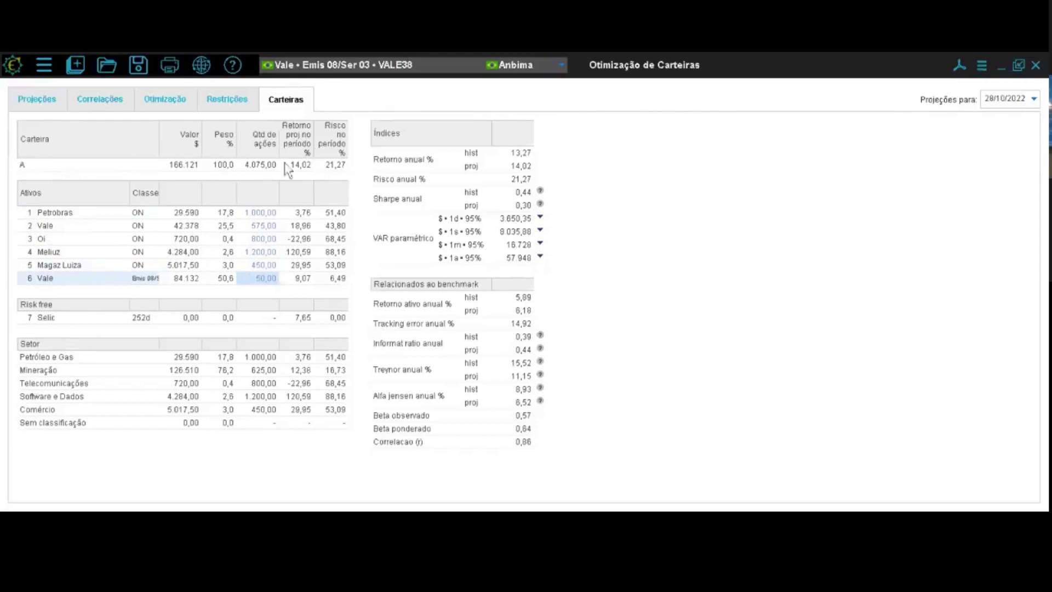
- Show the efficient frontier chart and select portfolio A to display its return, risk and asset weights
left_click(164, 106)
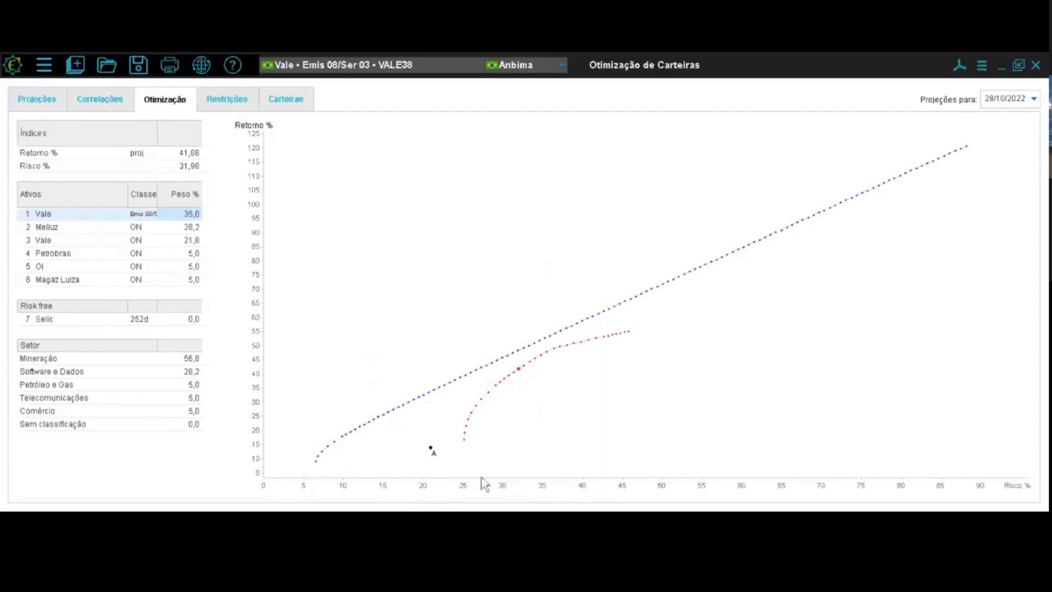
right_click(431, 449)
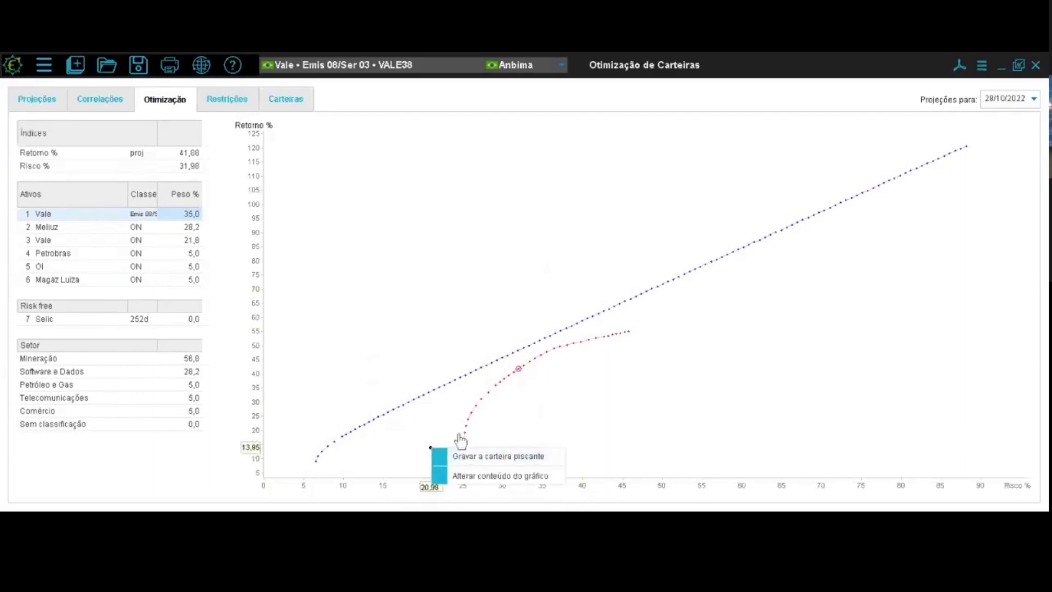
left_click(449, 437)
left_click(431, 449)
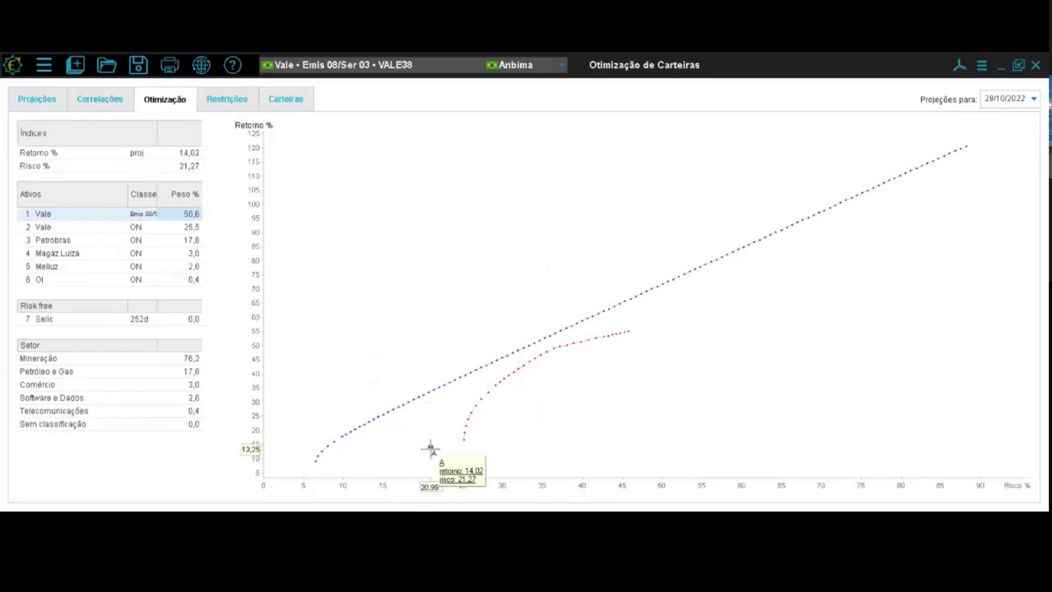
- Optimise portfolio A with Levar até a fronteira, choosing the blue-frontier portfolio at 39,56% return and 25,27% risk
right_click(430, 448)
left_click(459, 459)
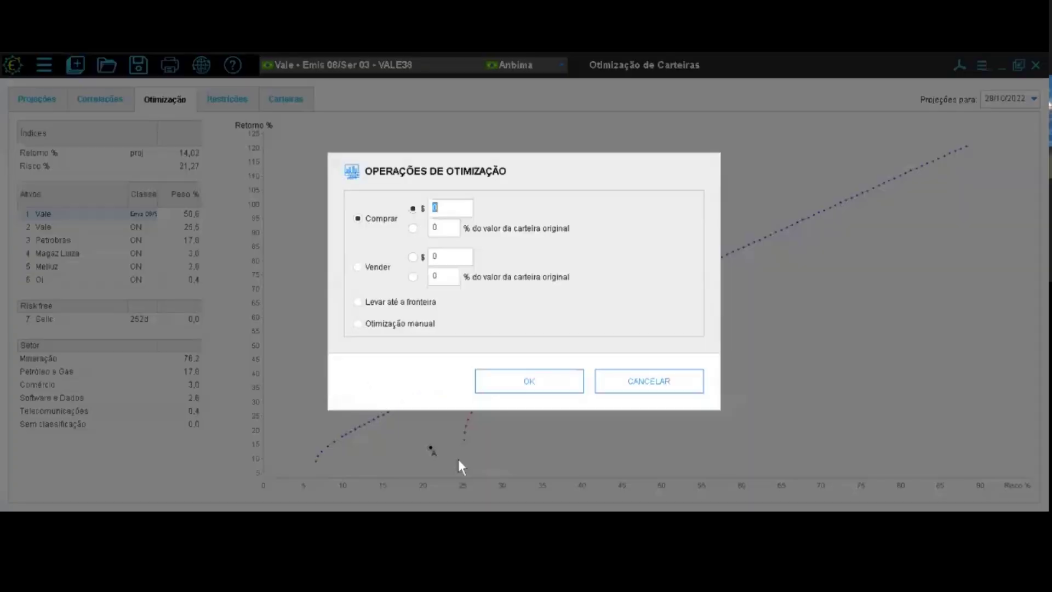
left_click(373, 303)
left_click(358, 303)
left_click(537, 393)
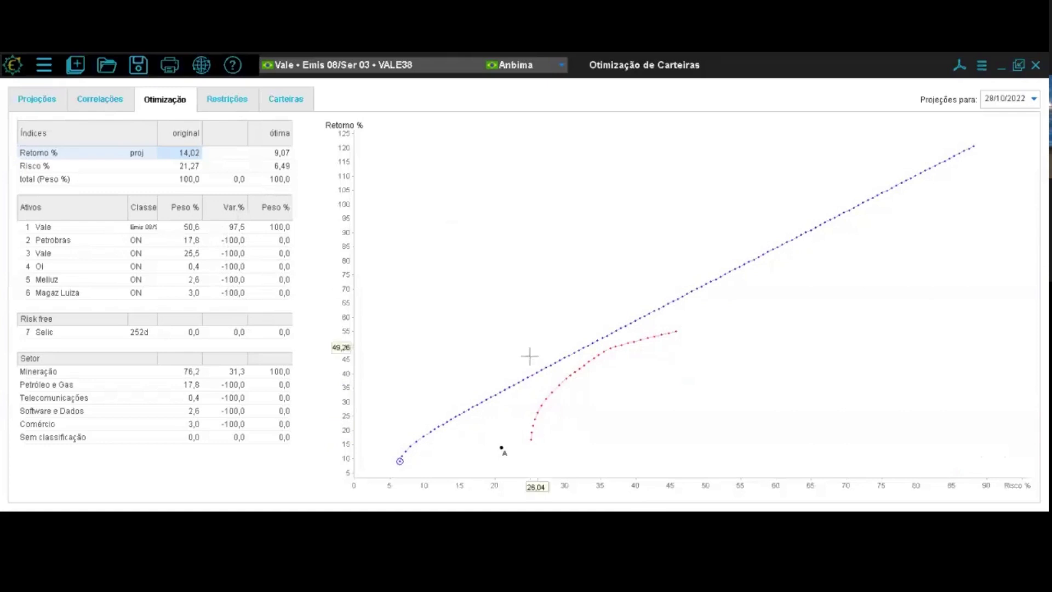
left_click(532, 376)
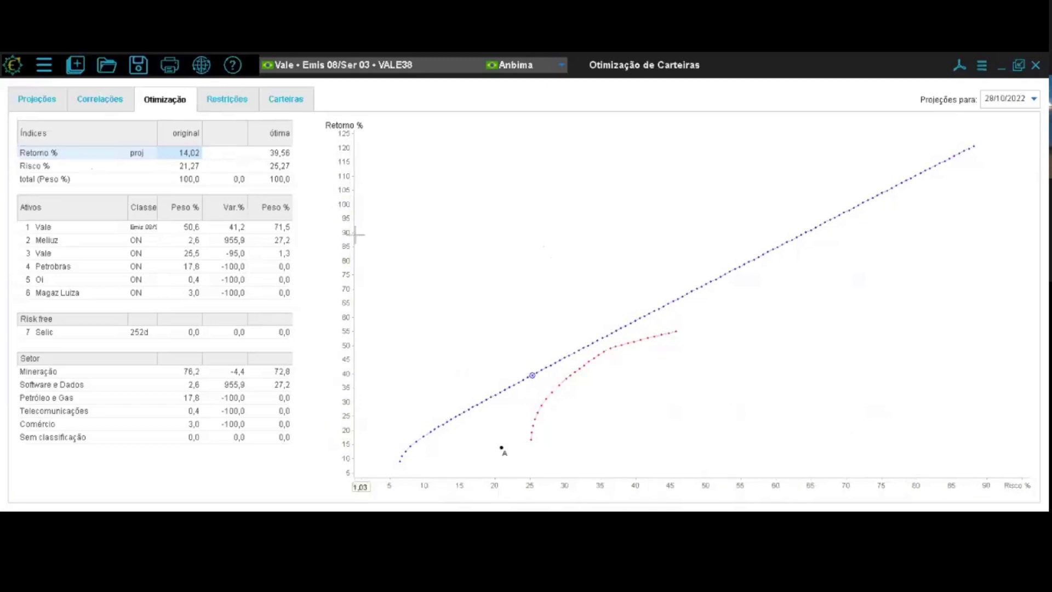
- Review portfolio A's return, Sharpe, parametric VaR and benchmark-related indices, and return to the asset projections
left_click(291, 98)
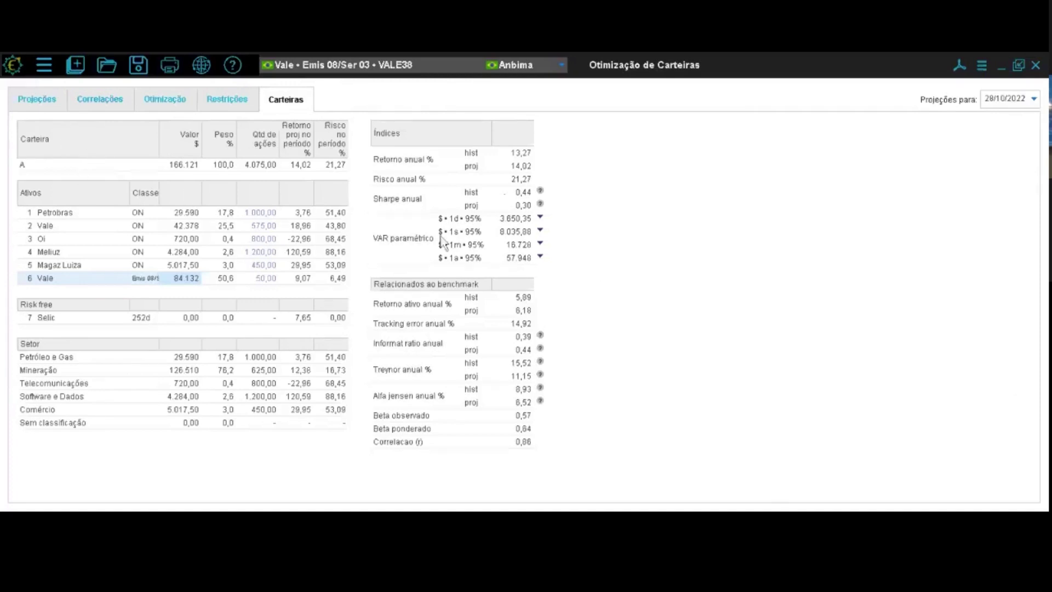
left_click(45, 107)
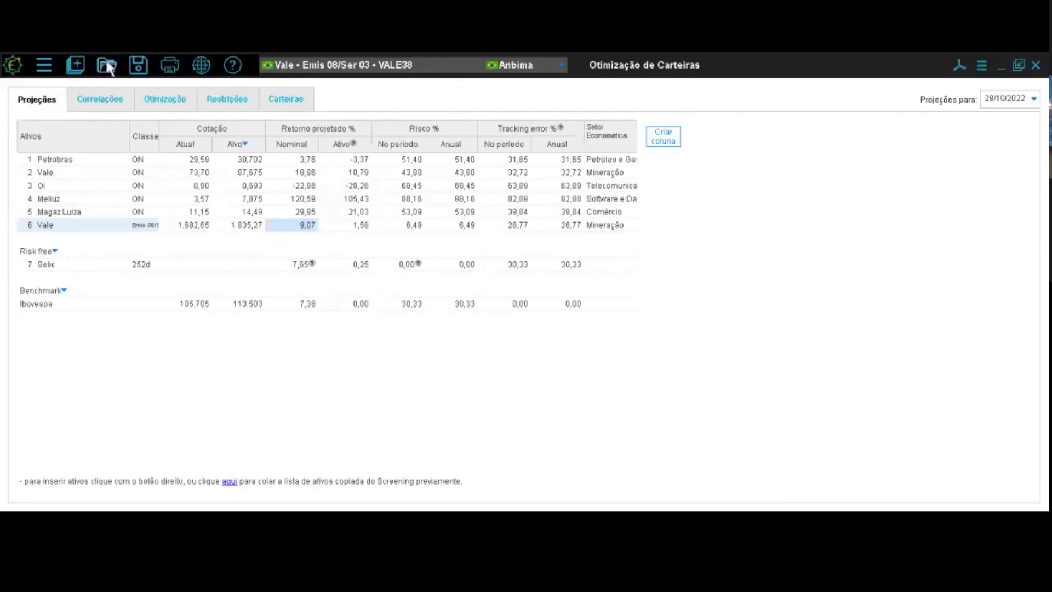
- Look over the available tools and databases and the help options for contacting support by e-mail or consulting the manual
left_click(82, 67)
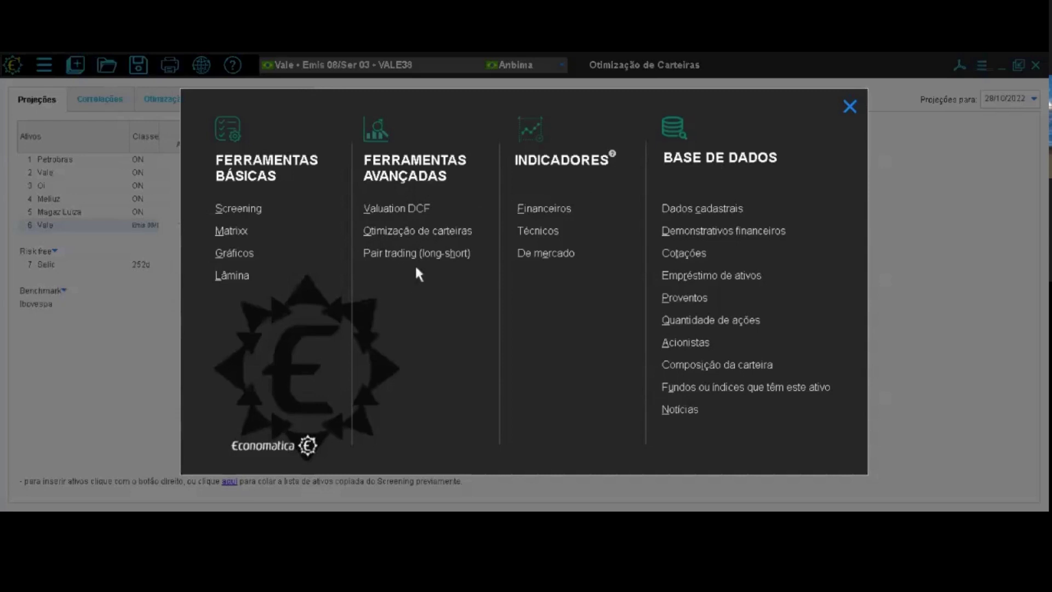
left_click(850, 105)
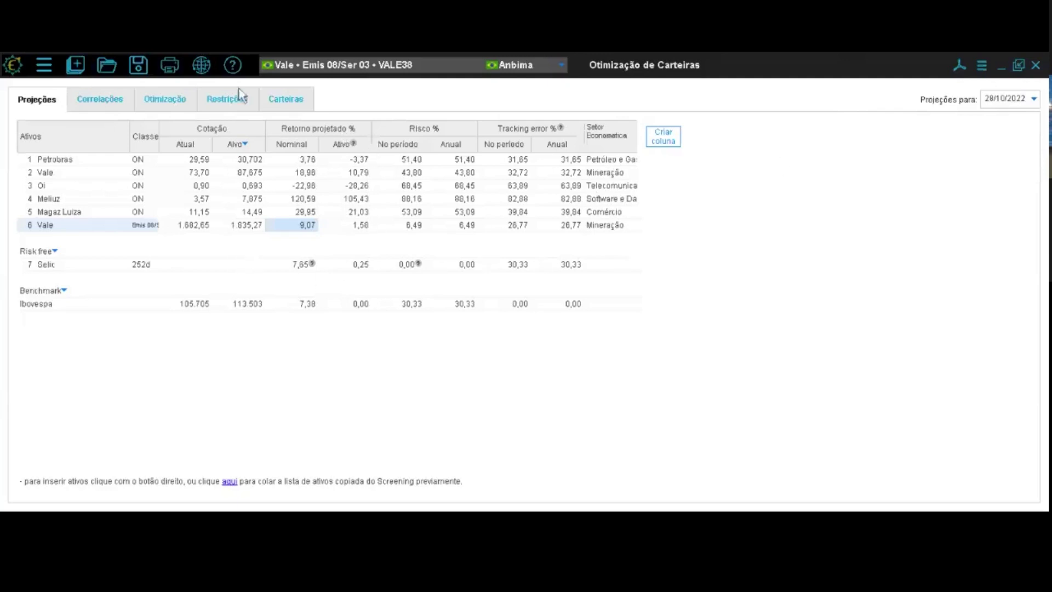
left_click(233, 67)
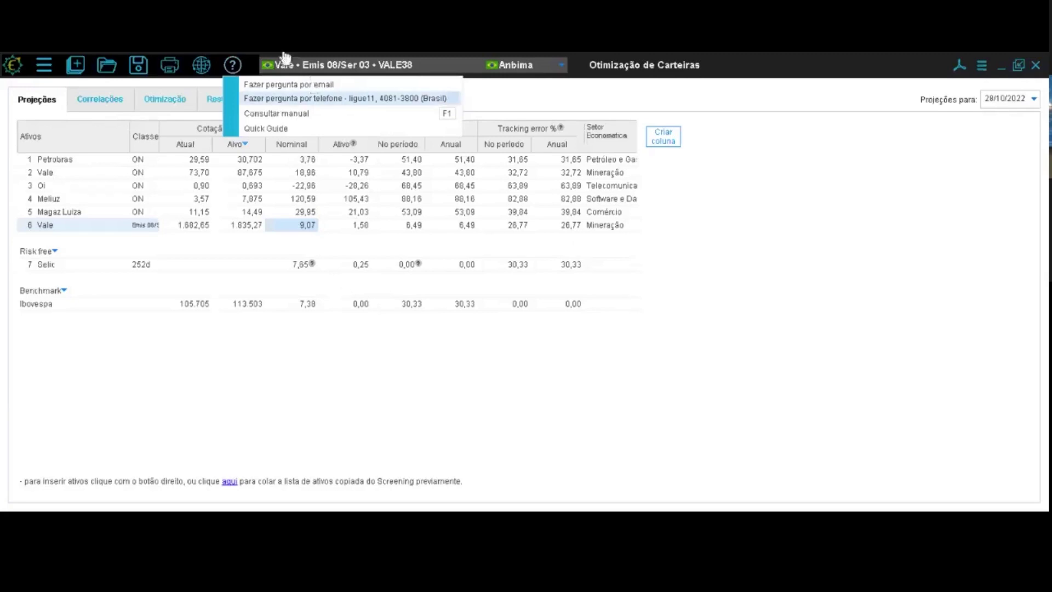
left_click(76, 66)
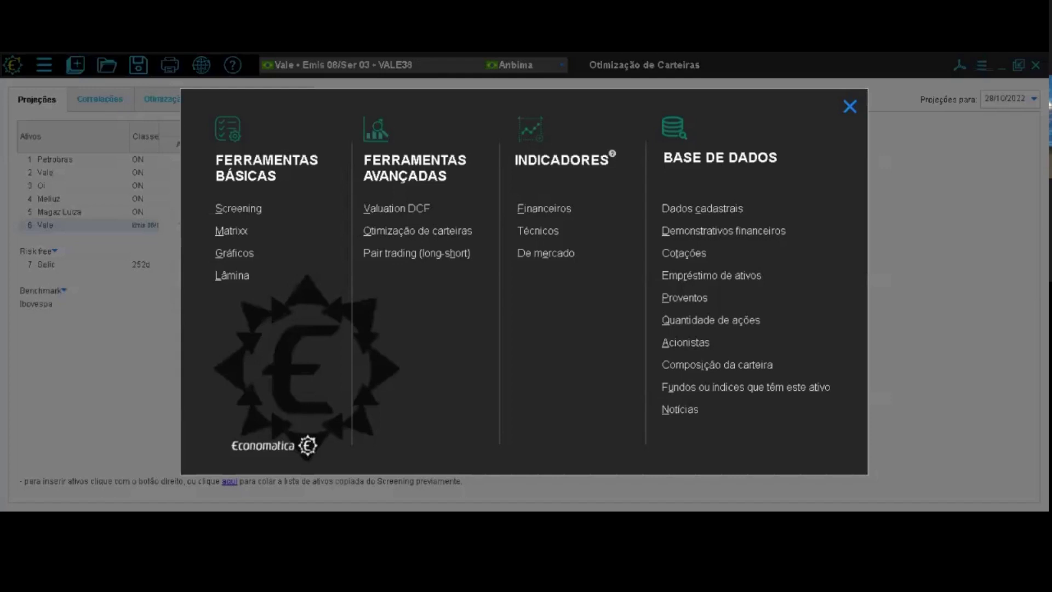
left_click(850, 107)
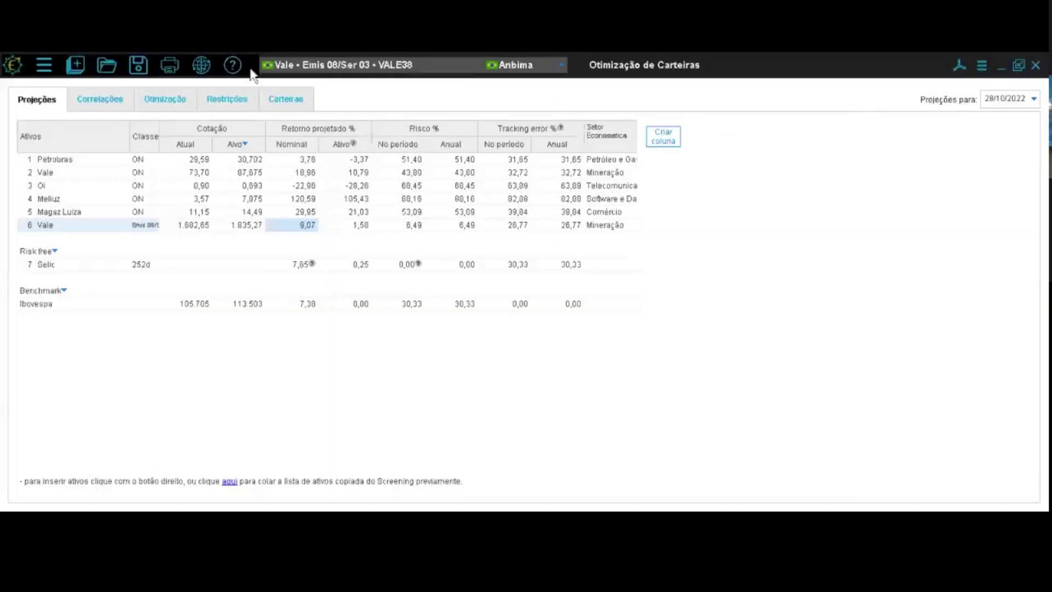
left_click(233, 65)
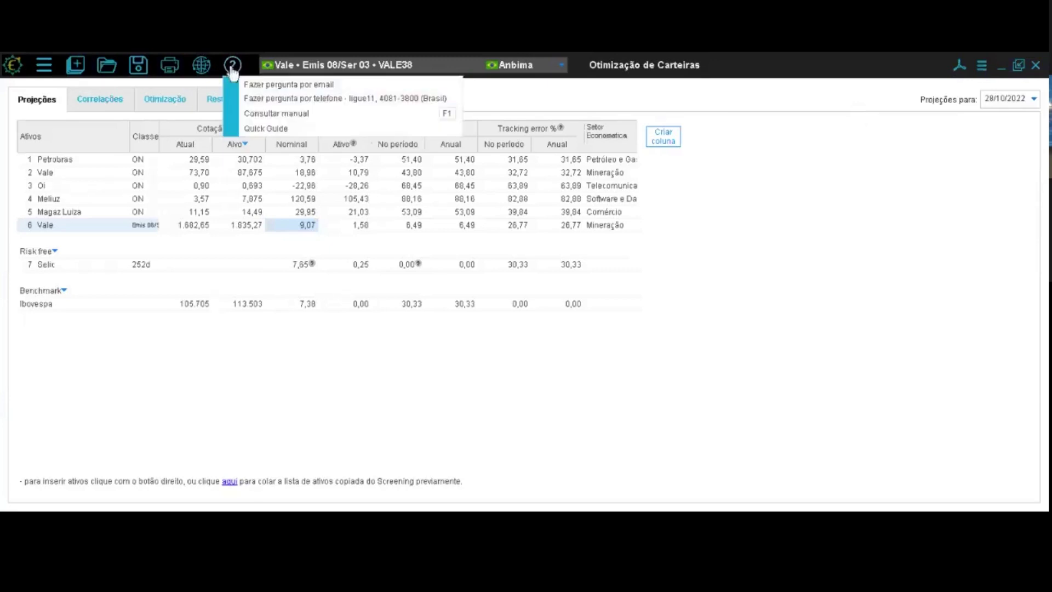
left_click(329, 86)
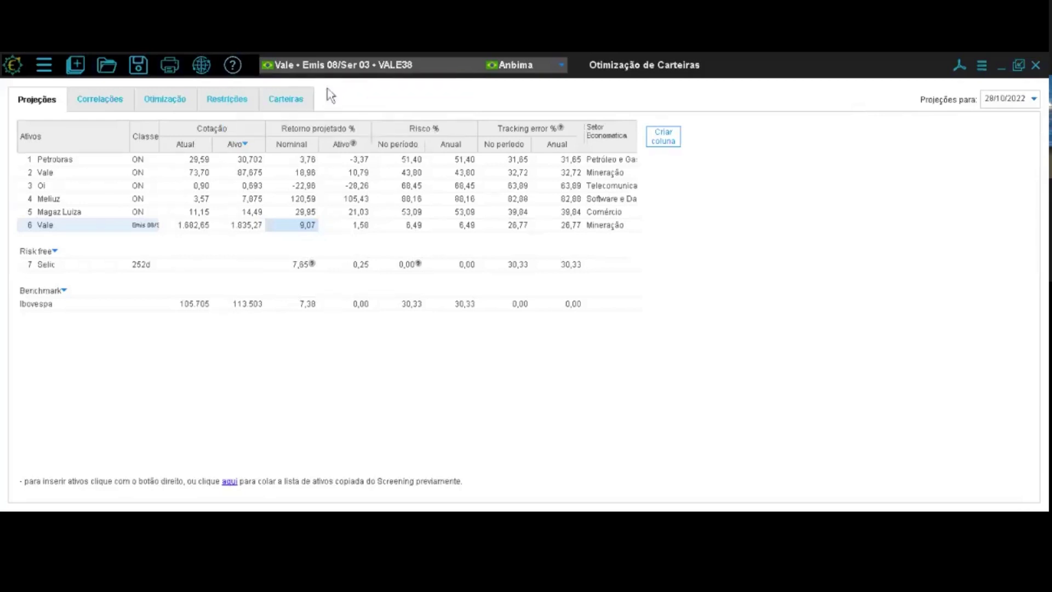
left_click(233, 67)
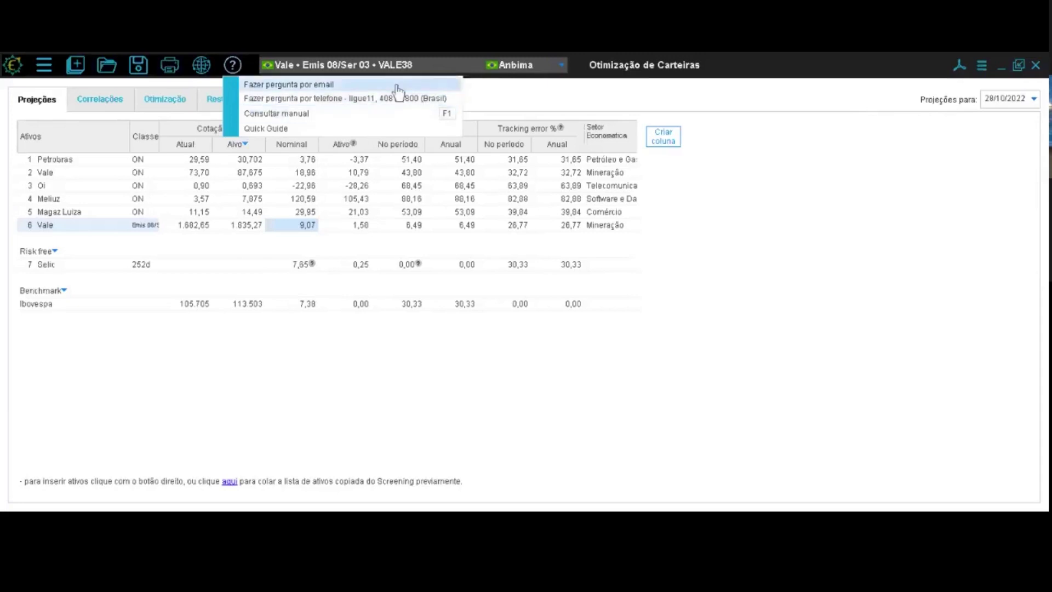